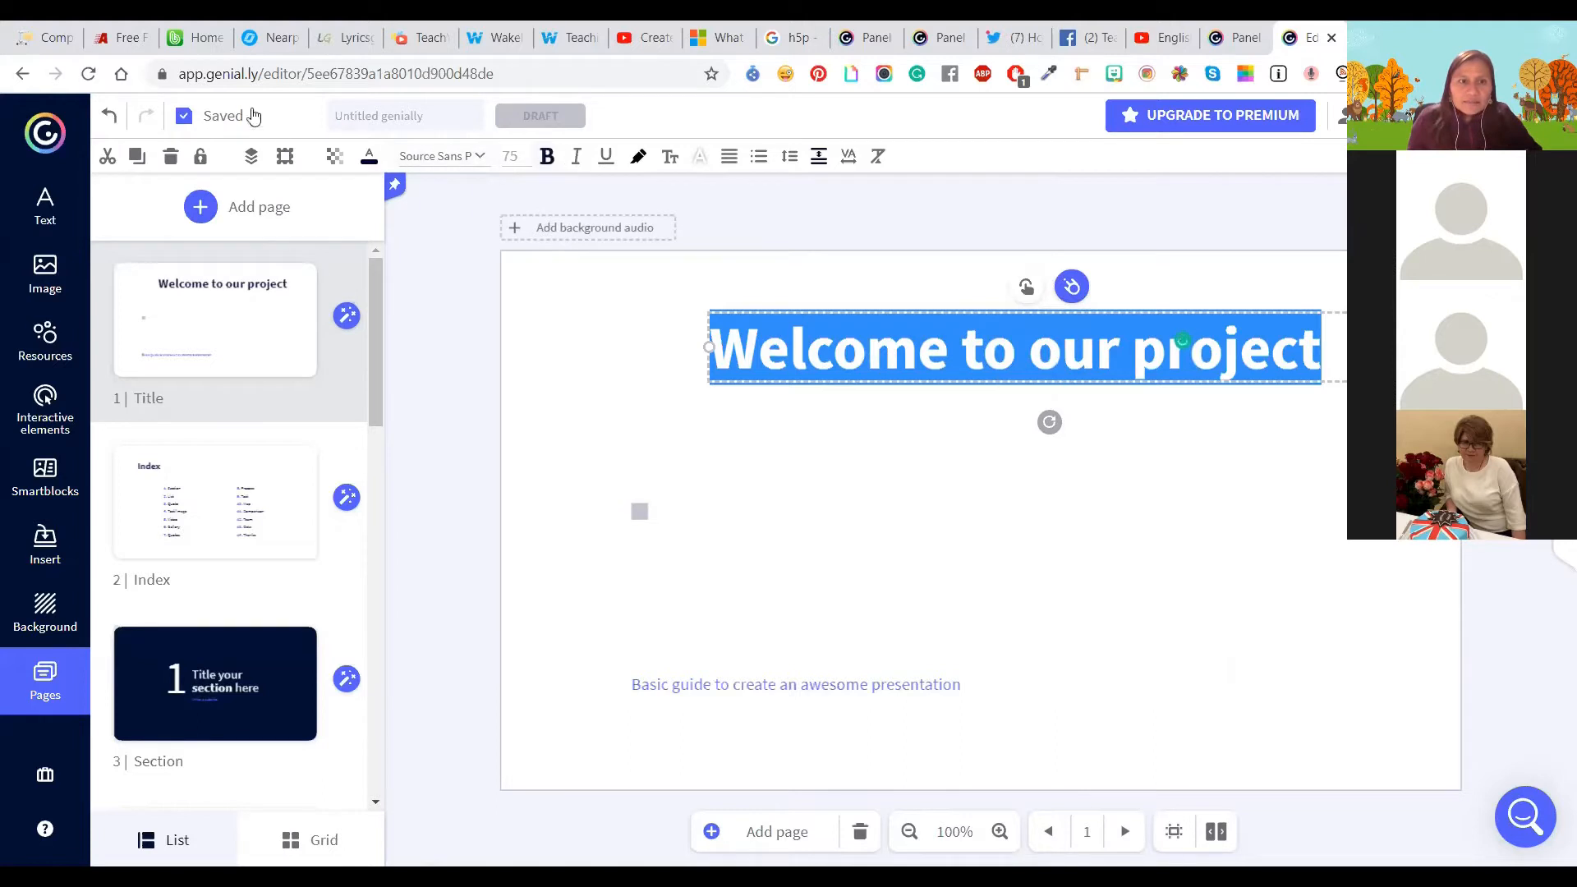
Step: Change the font of the title "Welcome to our project" to Carrois Gothic
click(480, 157)
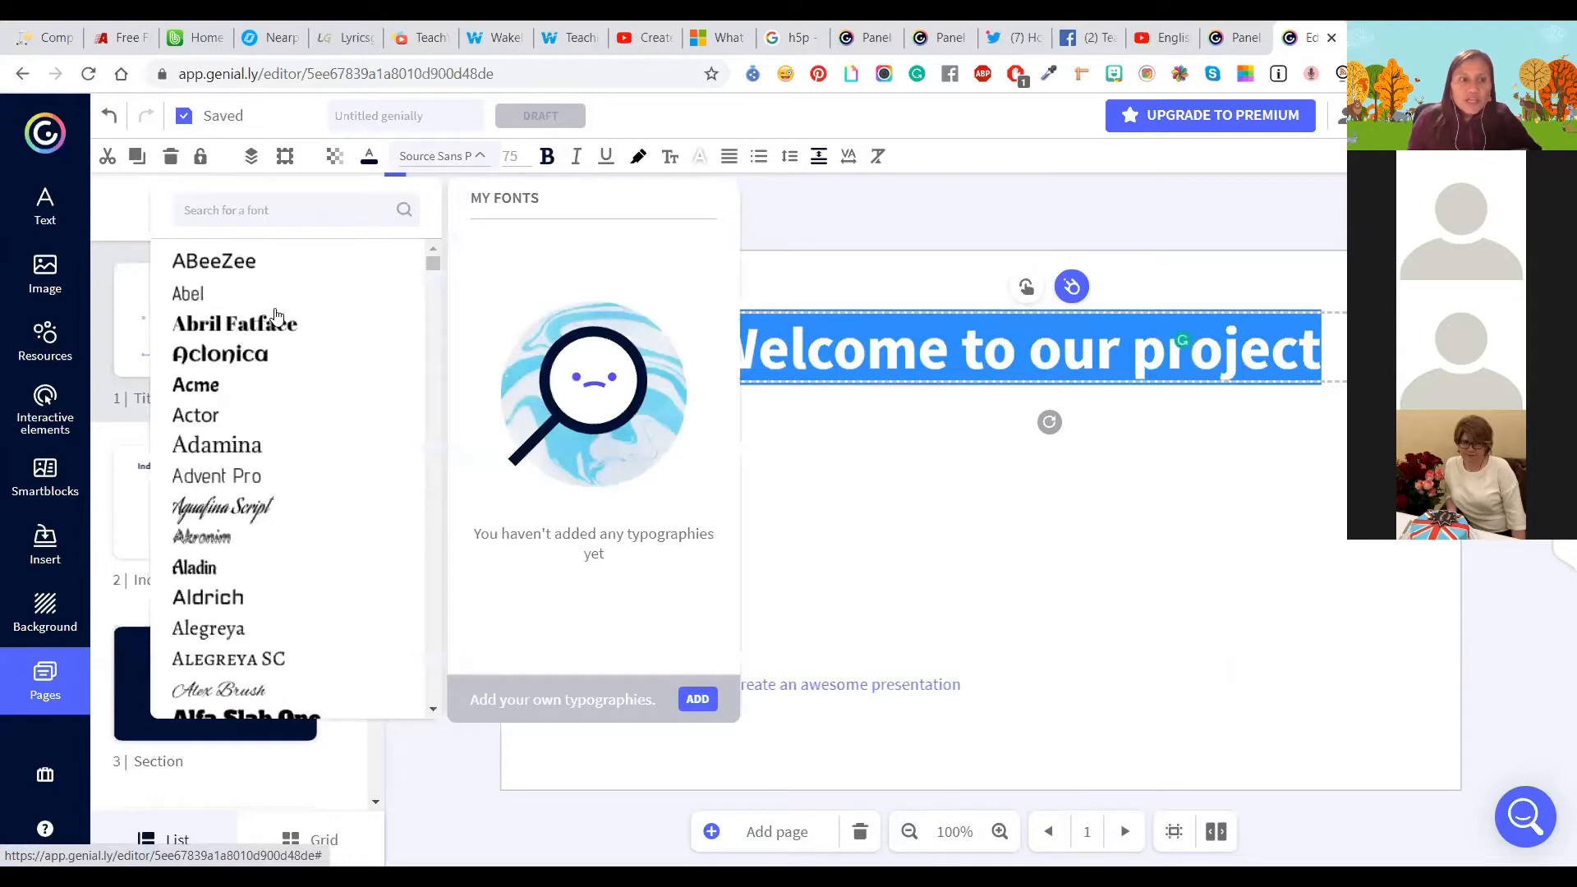
scroll(275, 319, down, 15)
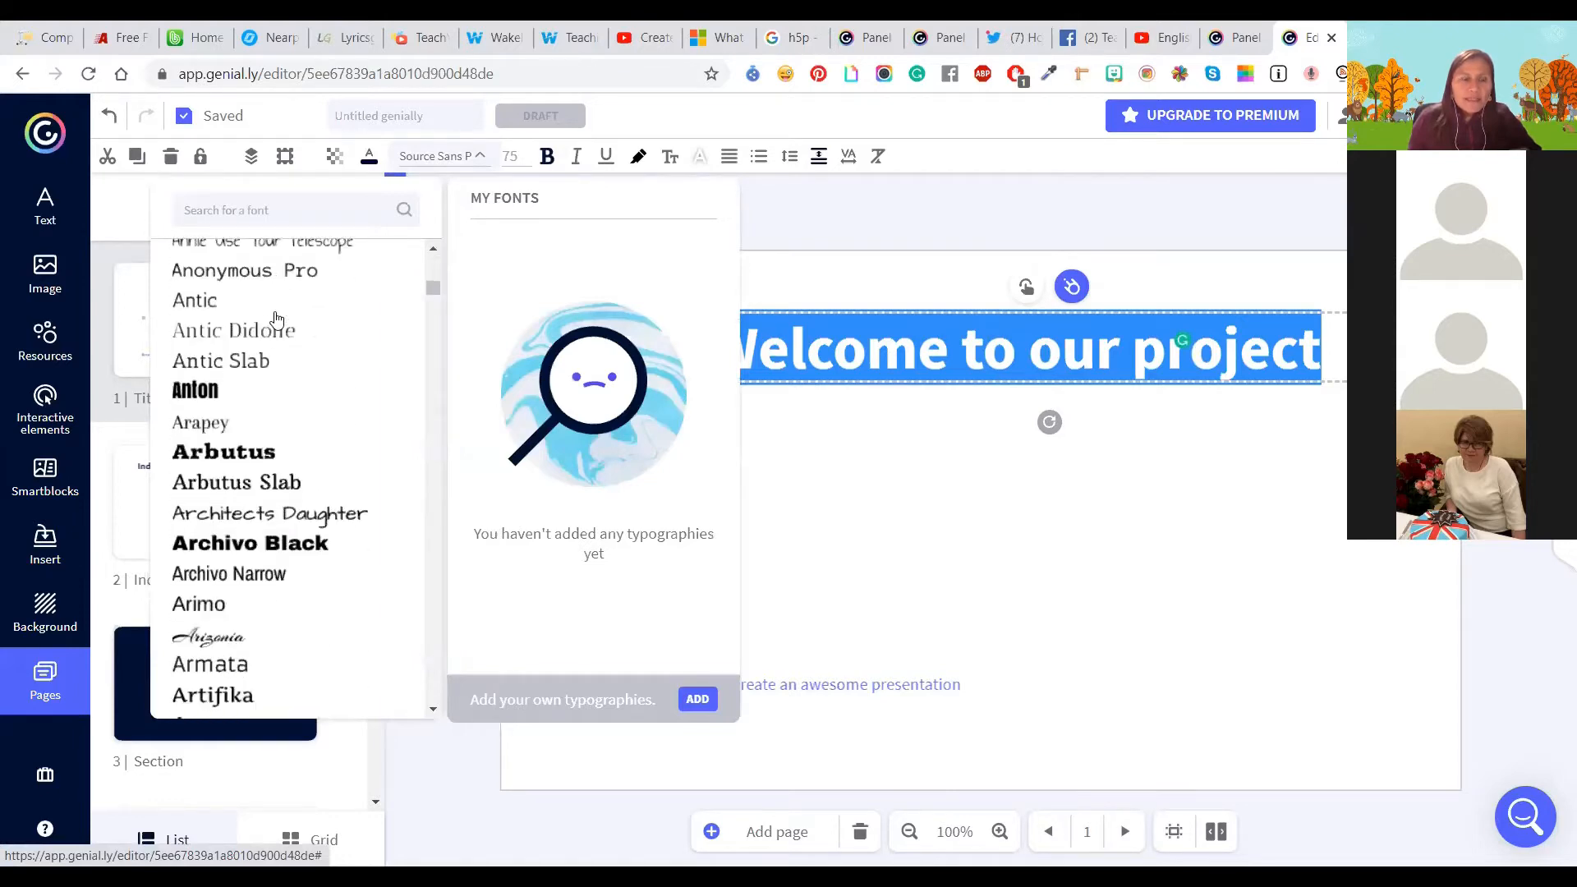
scroll(279, 328, down, 5)
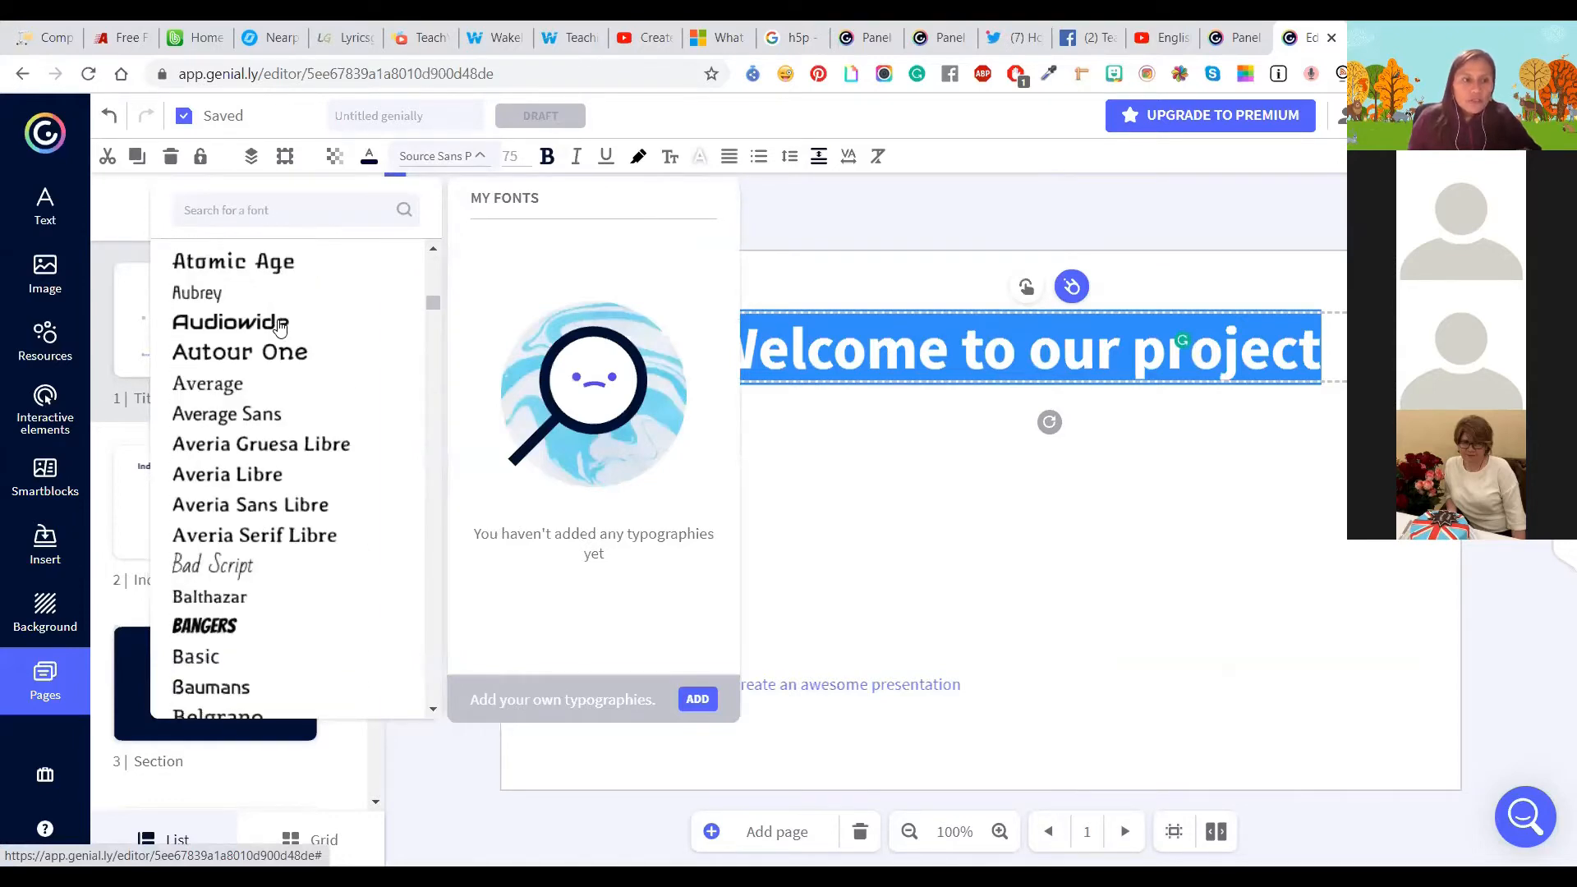
scroll(283, 337, down, 6)
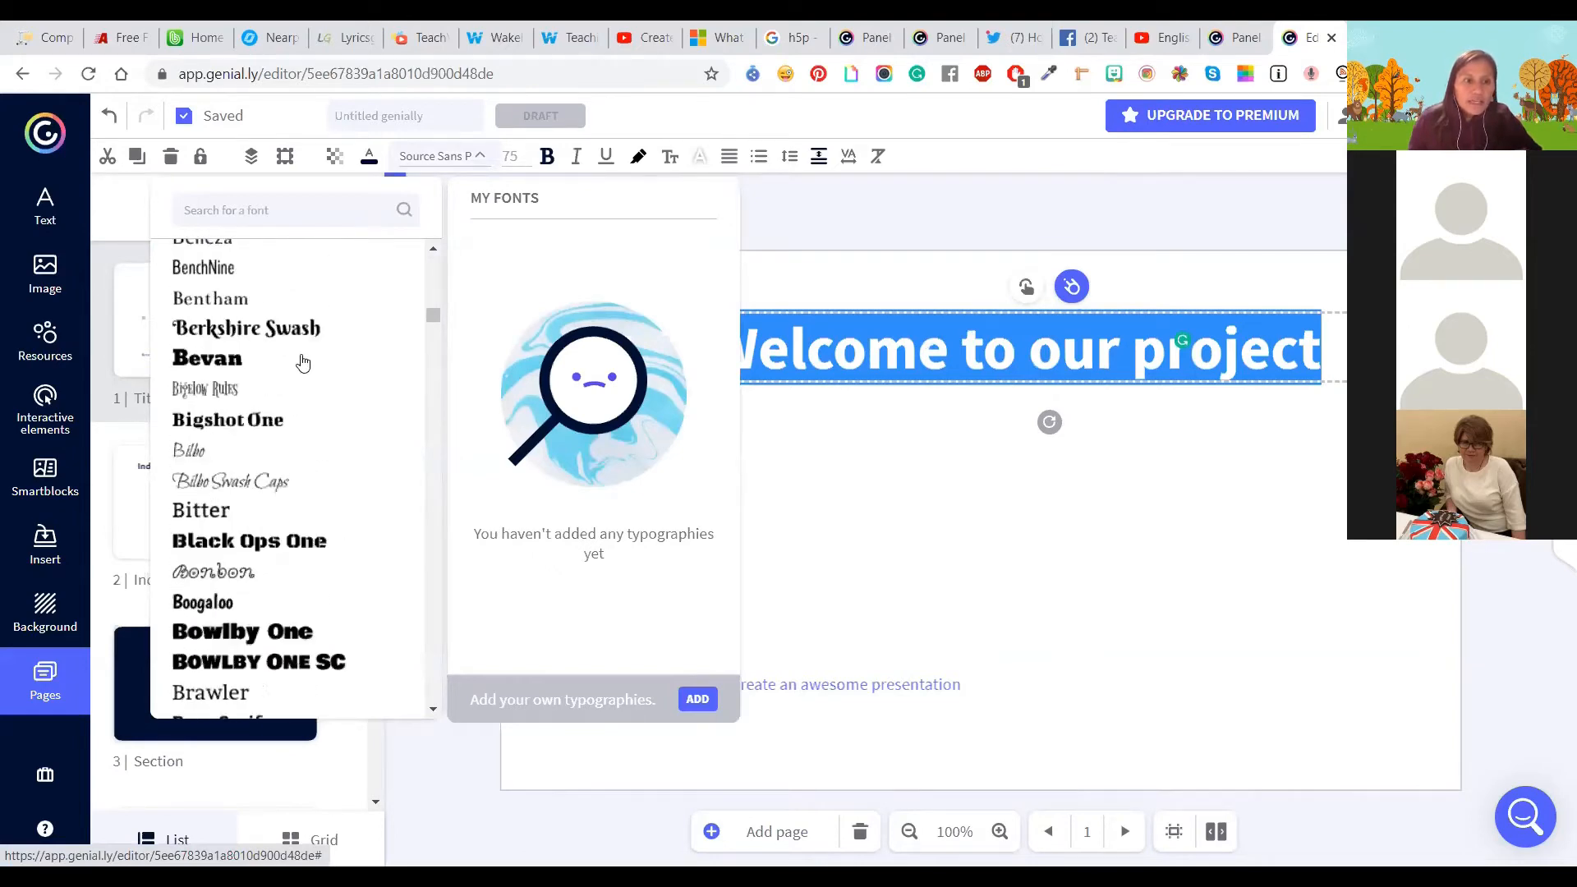
scroll(303, 363, down, 4)
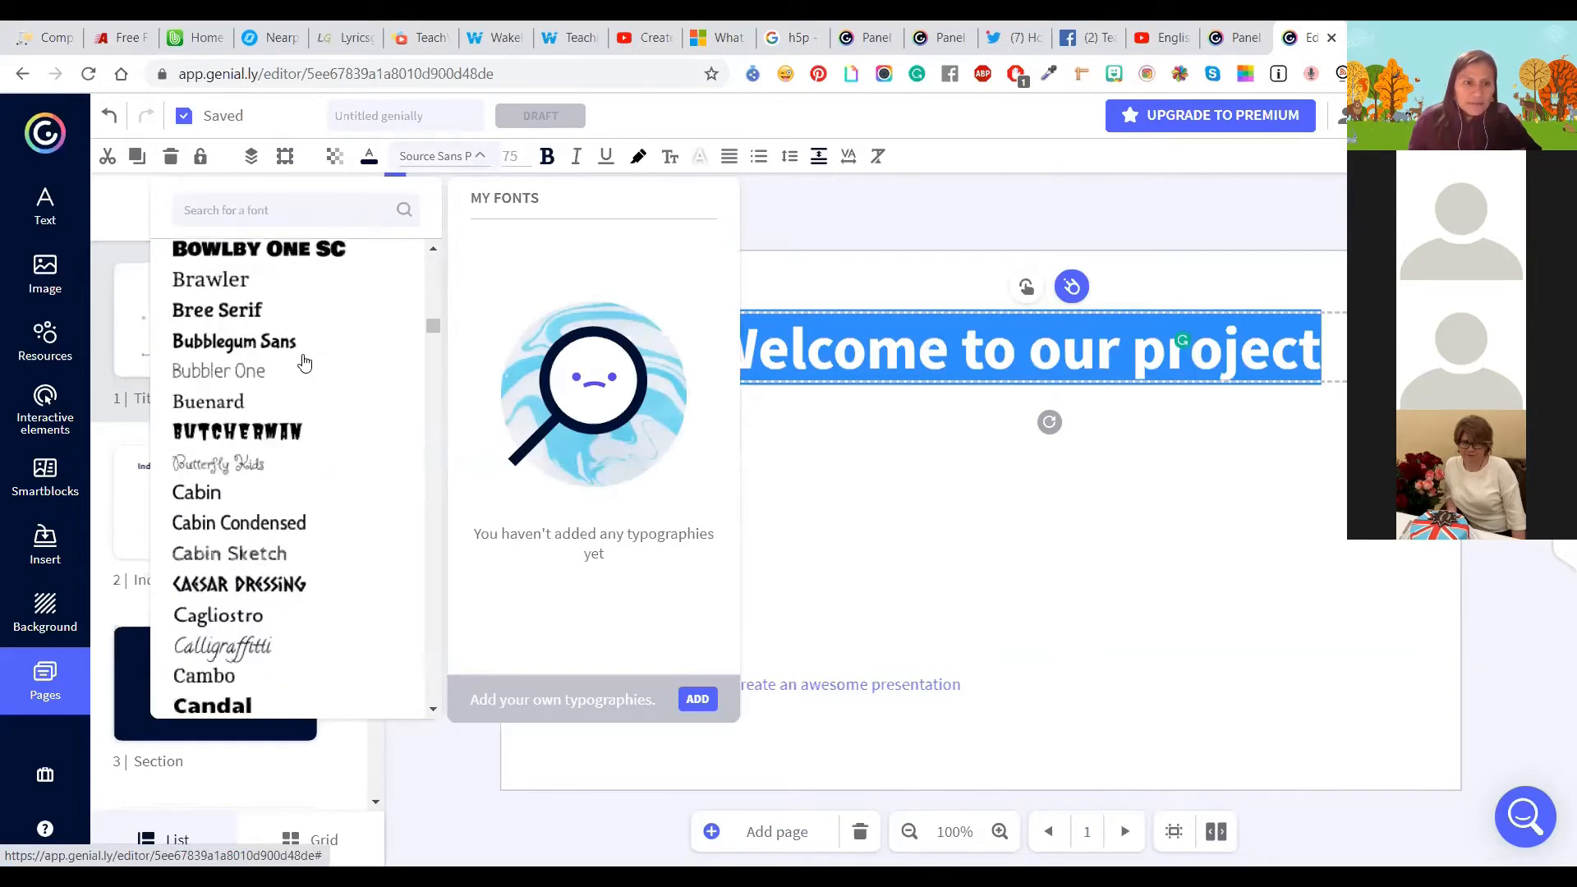
scroll(300, 359, down, 4)
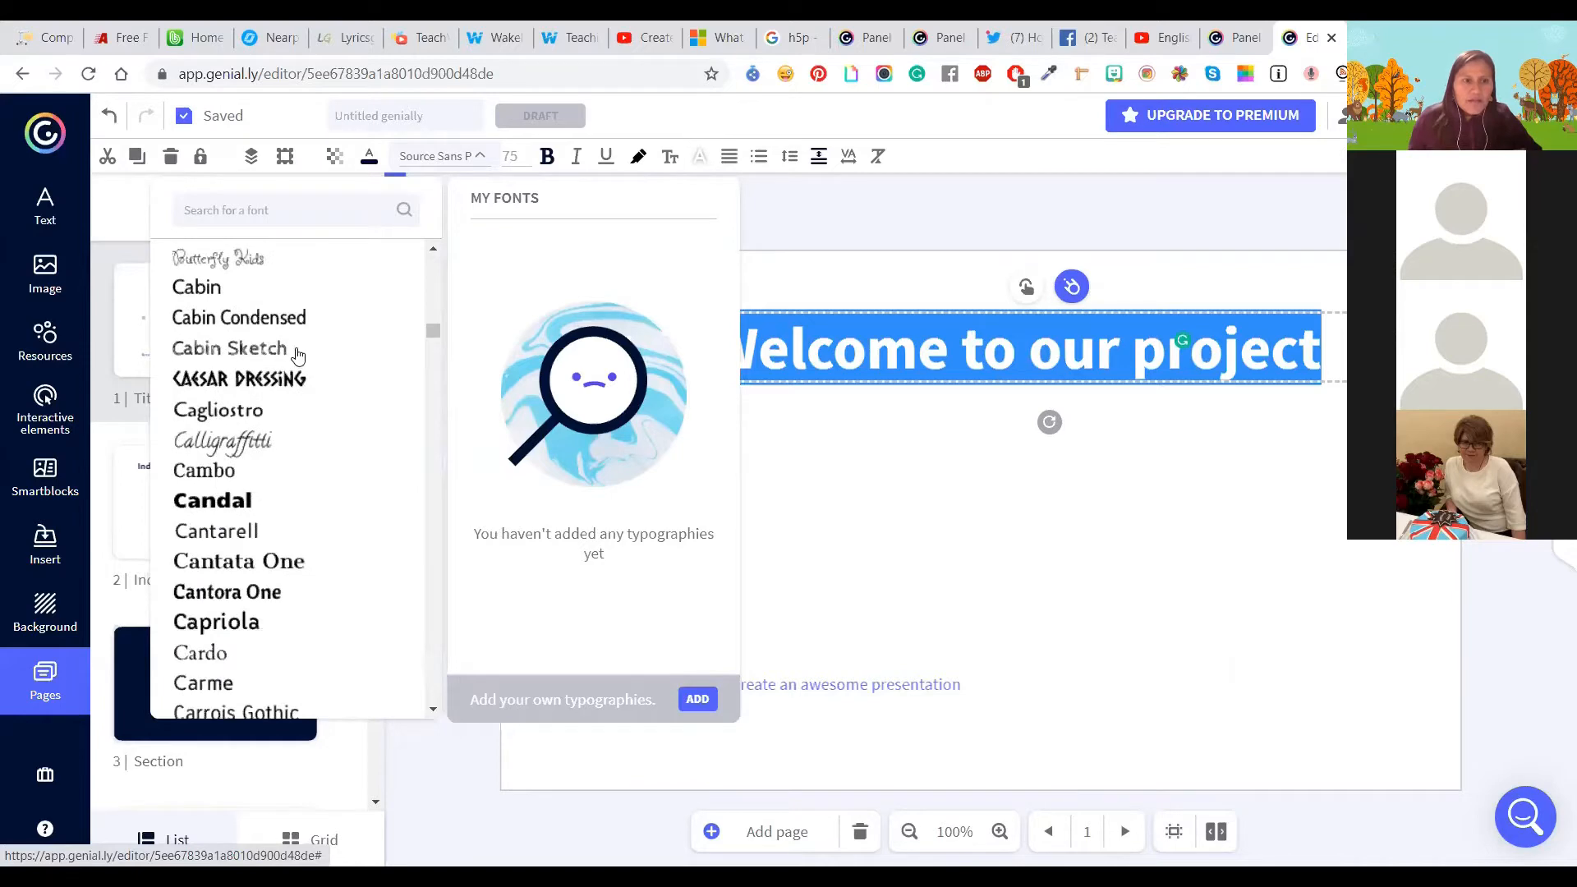
scroll(331, 510, down, 3)
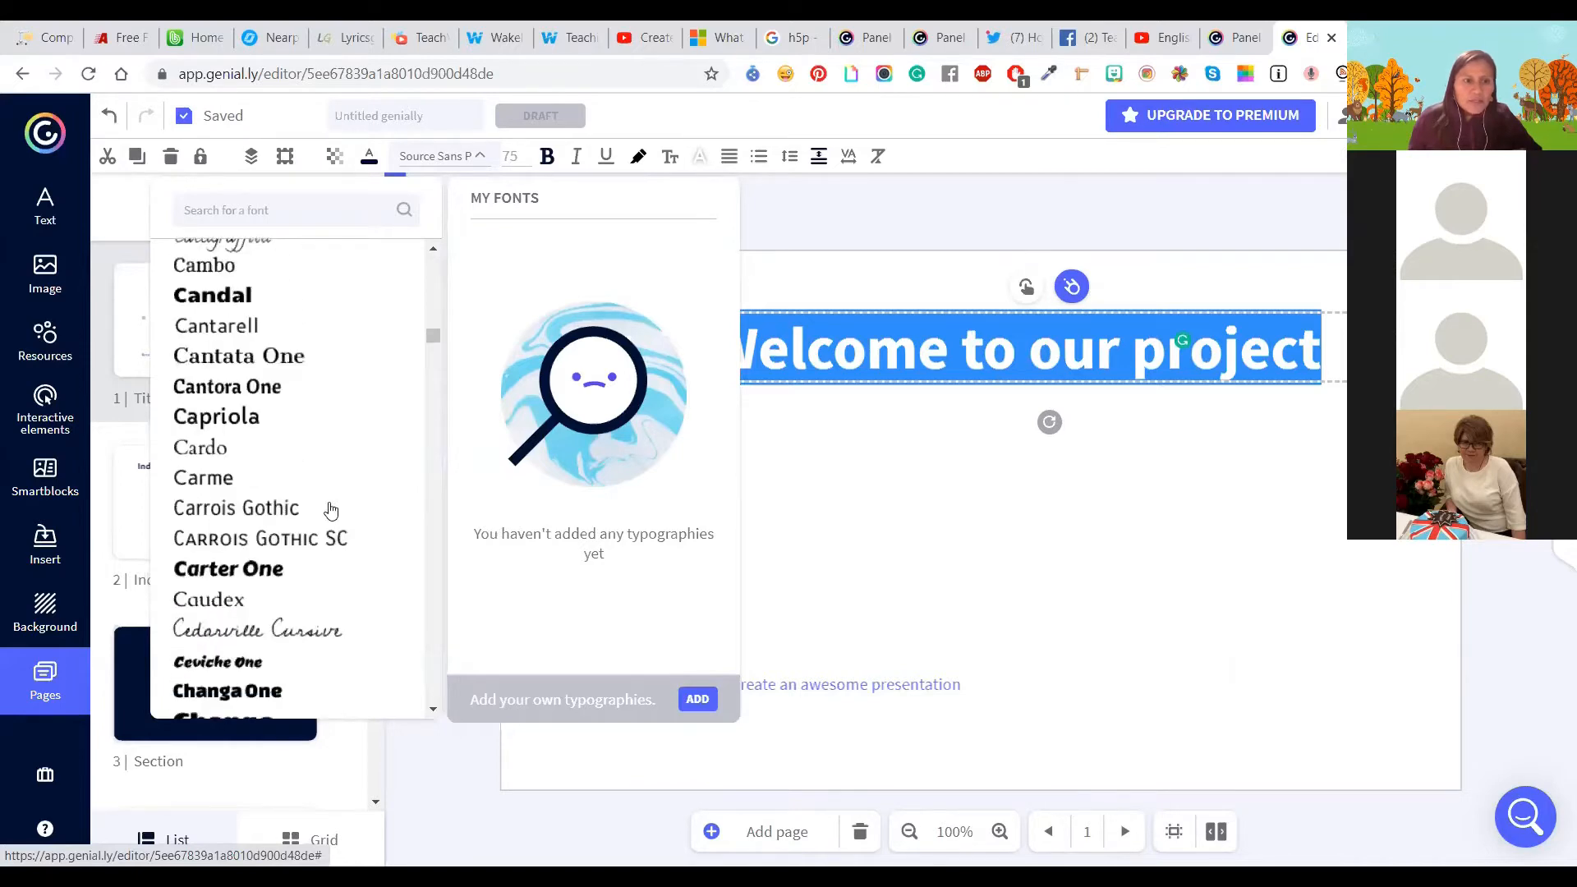
click(245, 509)
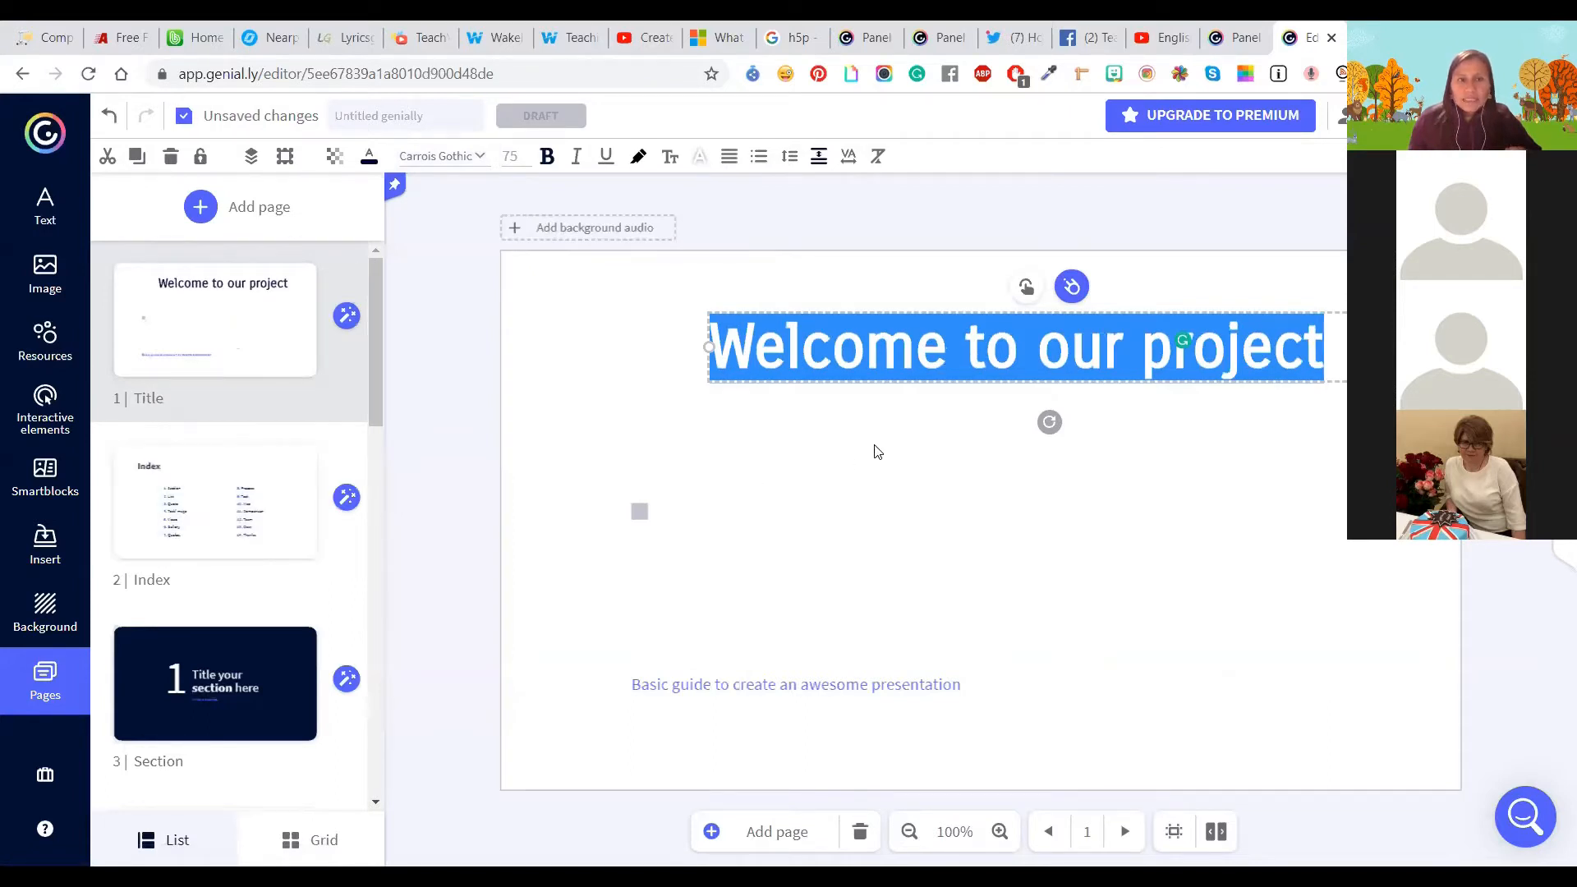
Step: Change the title's text colour to bright blue, hex 1212DF
click(547, 158)
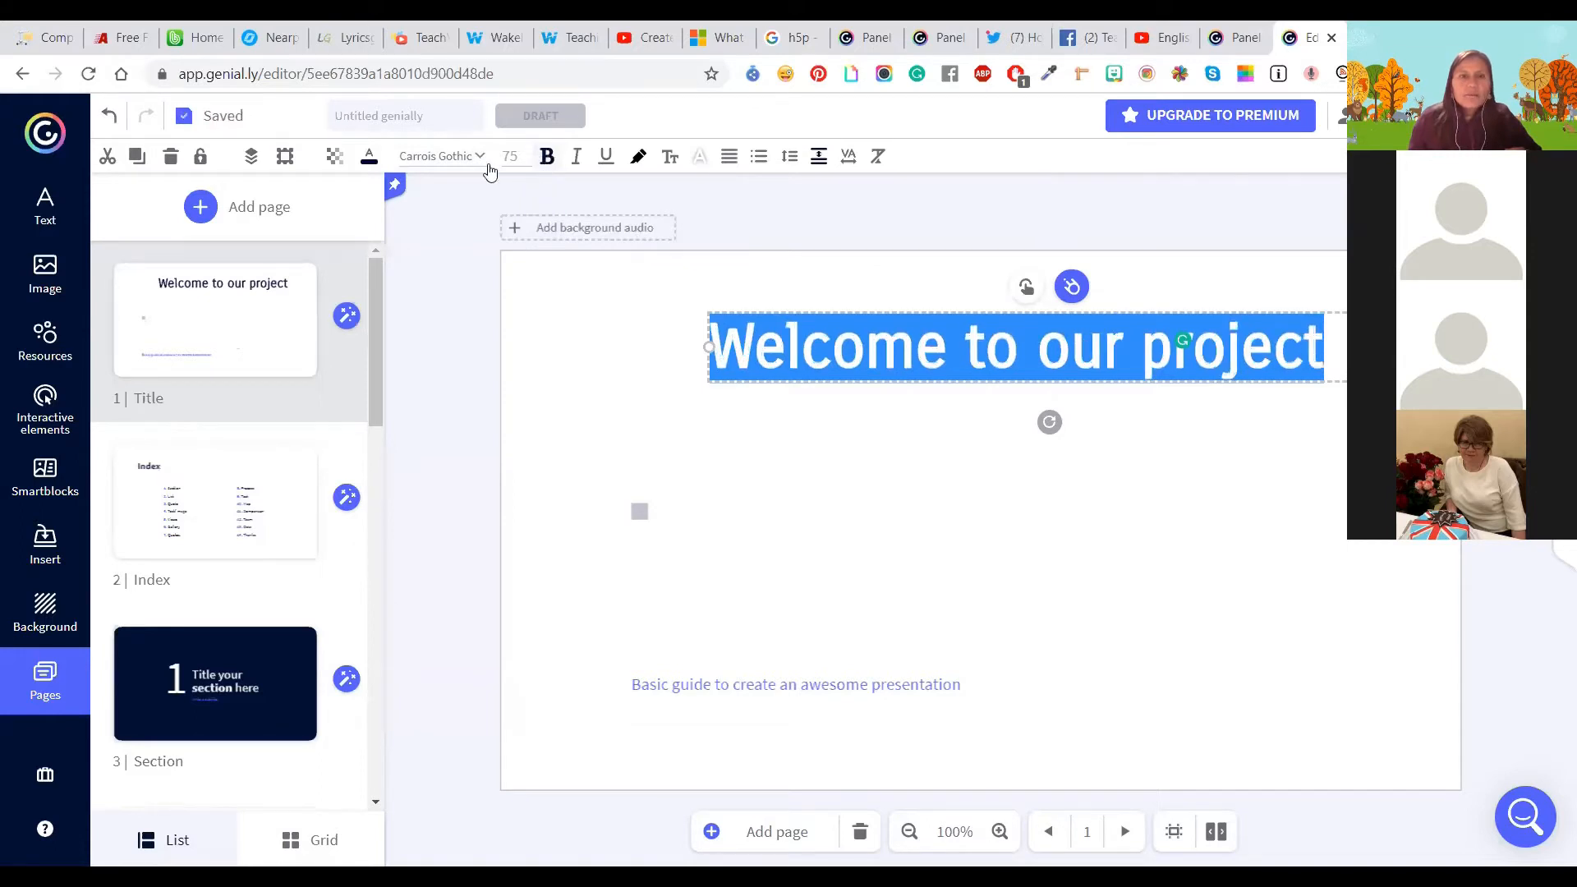
click(368, 158)
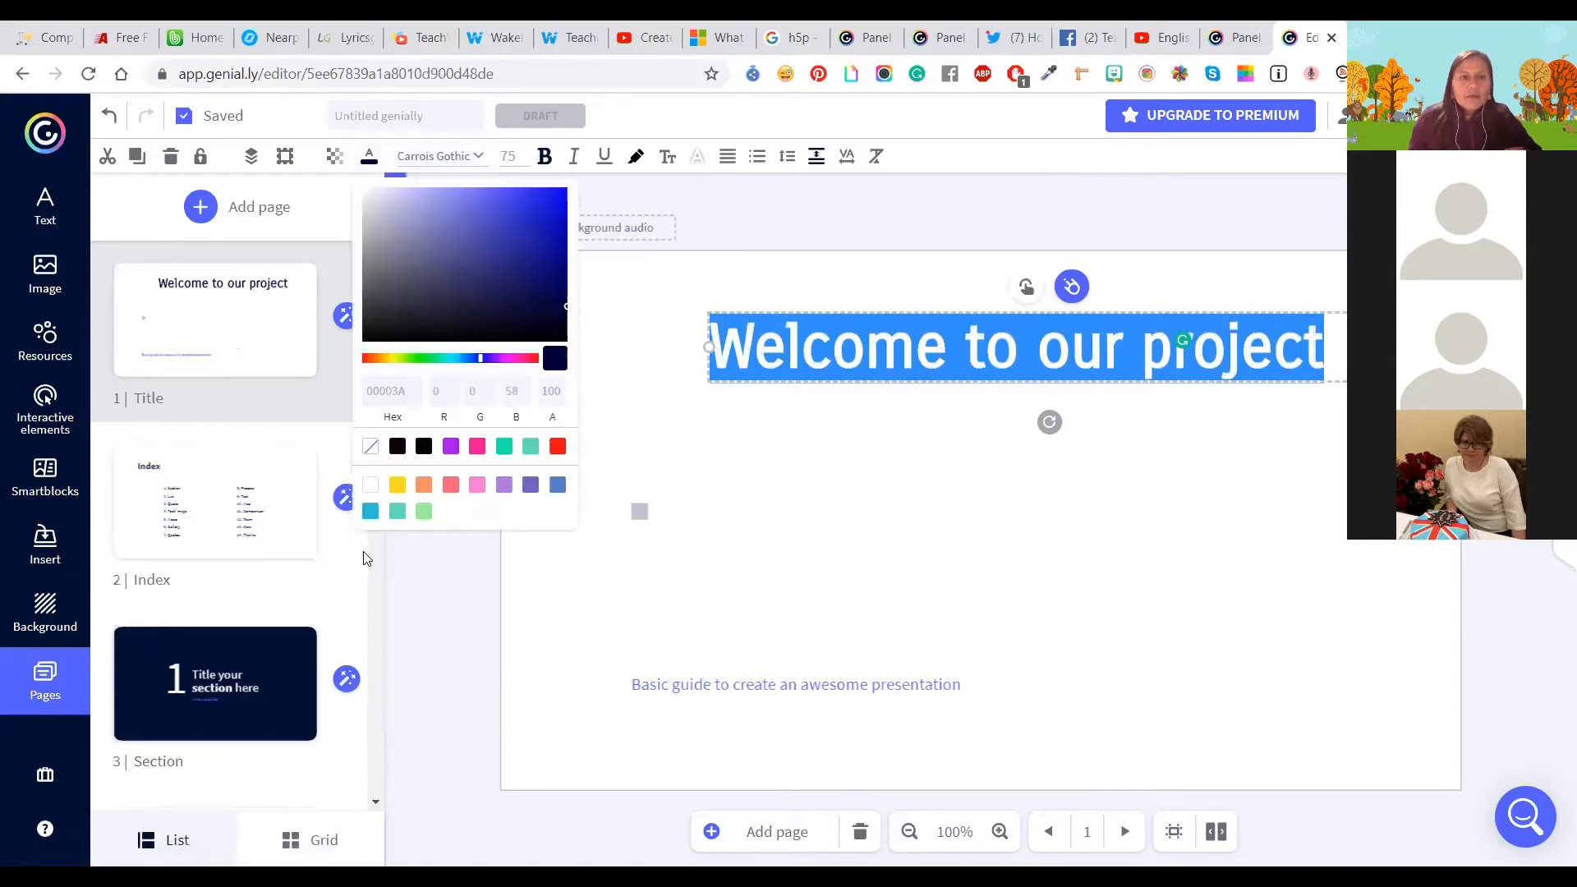
click(551, 206)
click(815, 538)
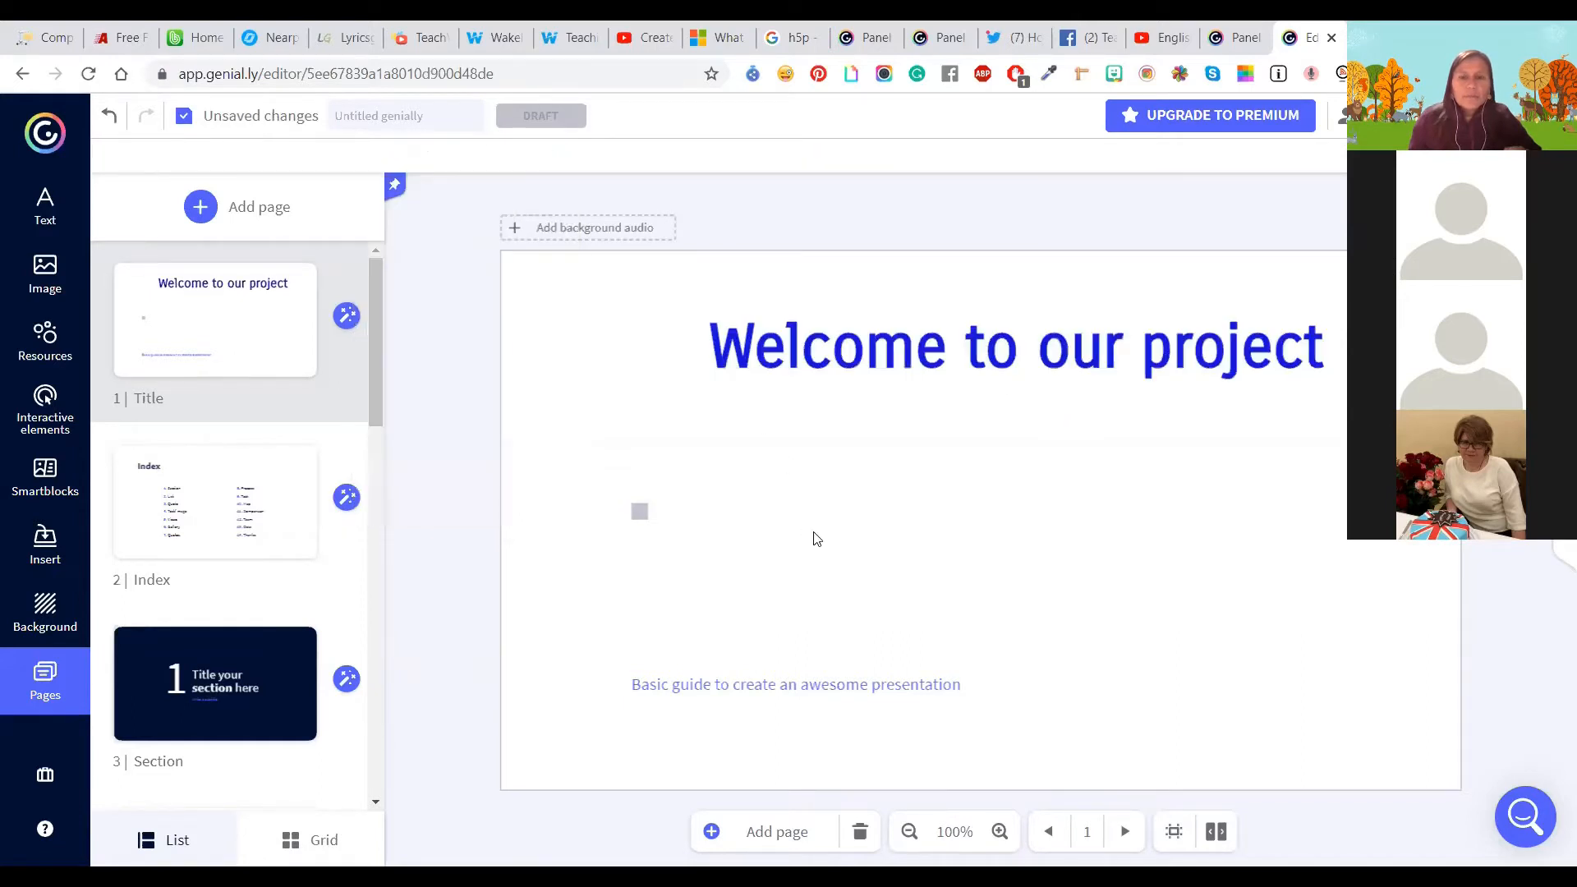
click(820, 346)
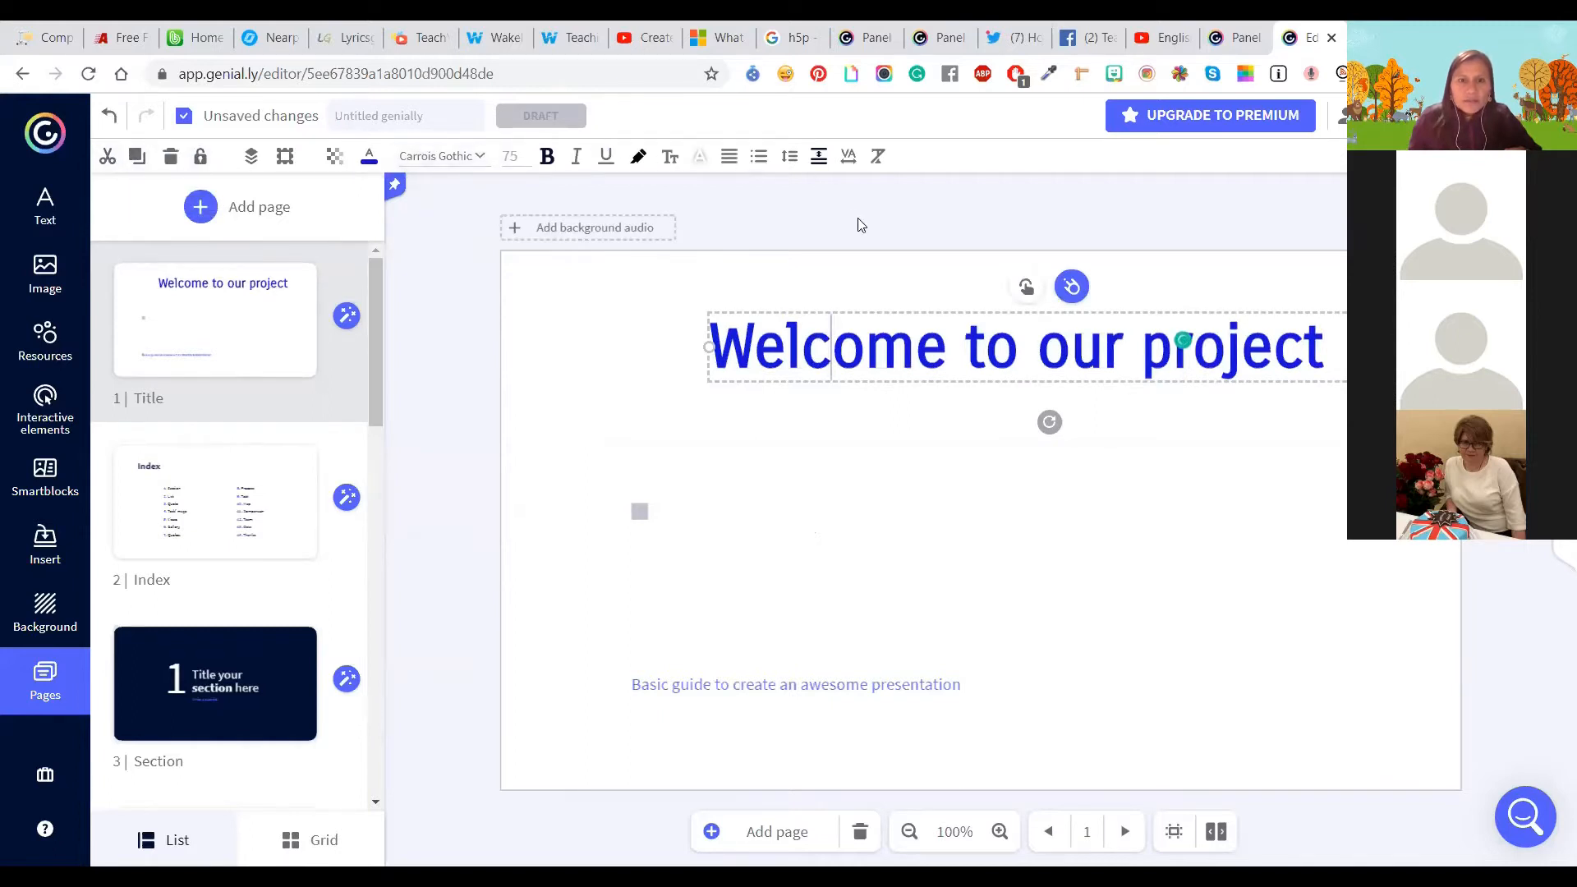
click(1034, 547)
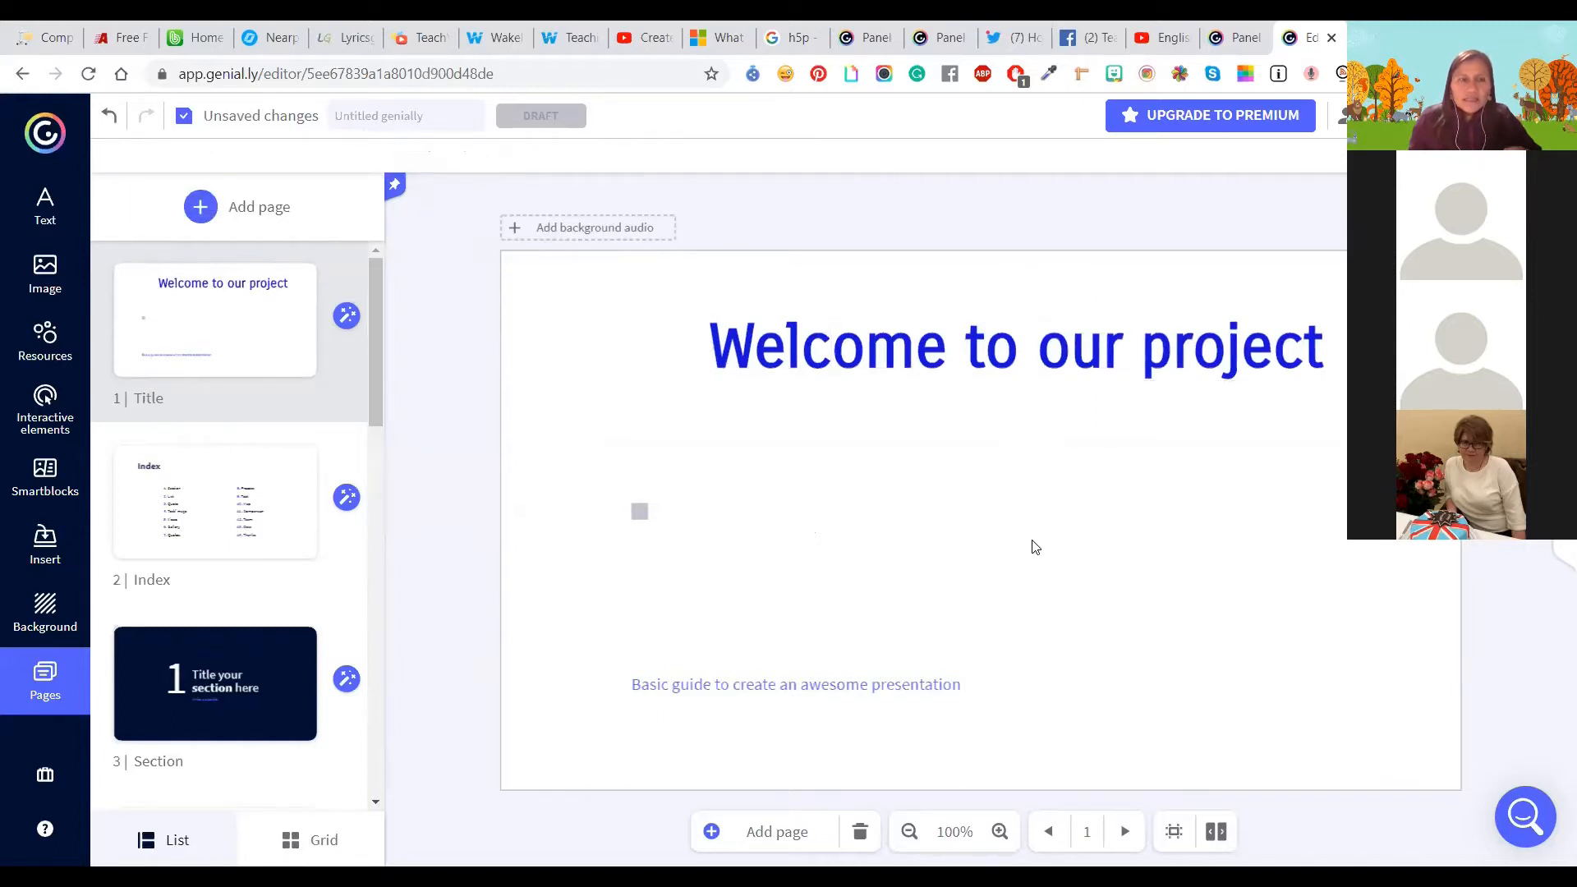
Step: Set the title's font size to 80 px
double_click(918, 368)
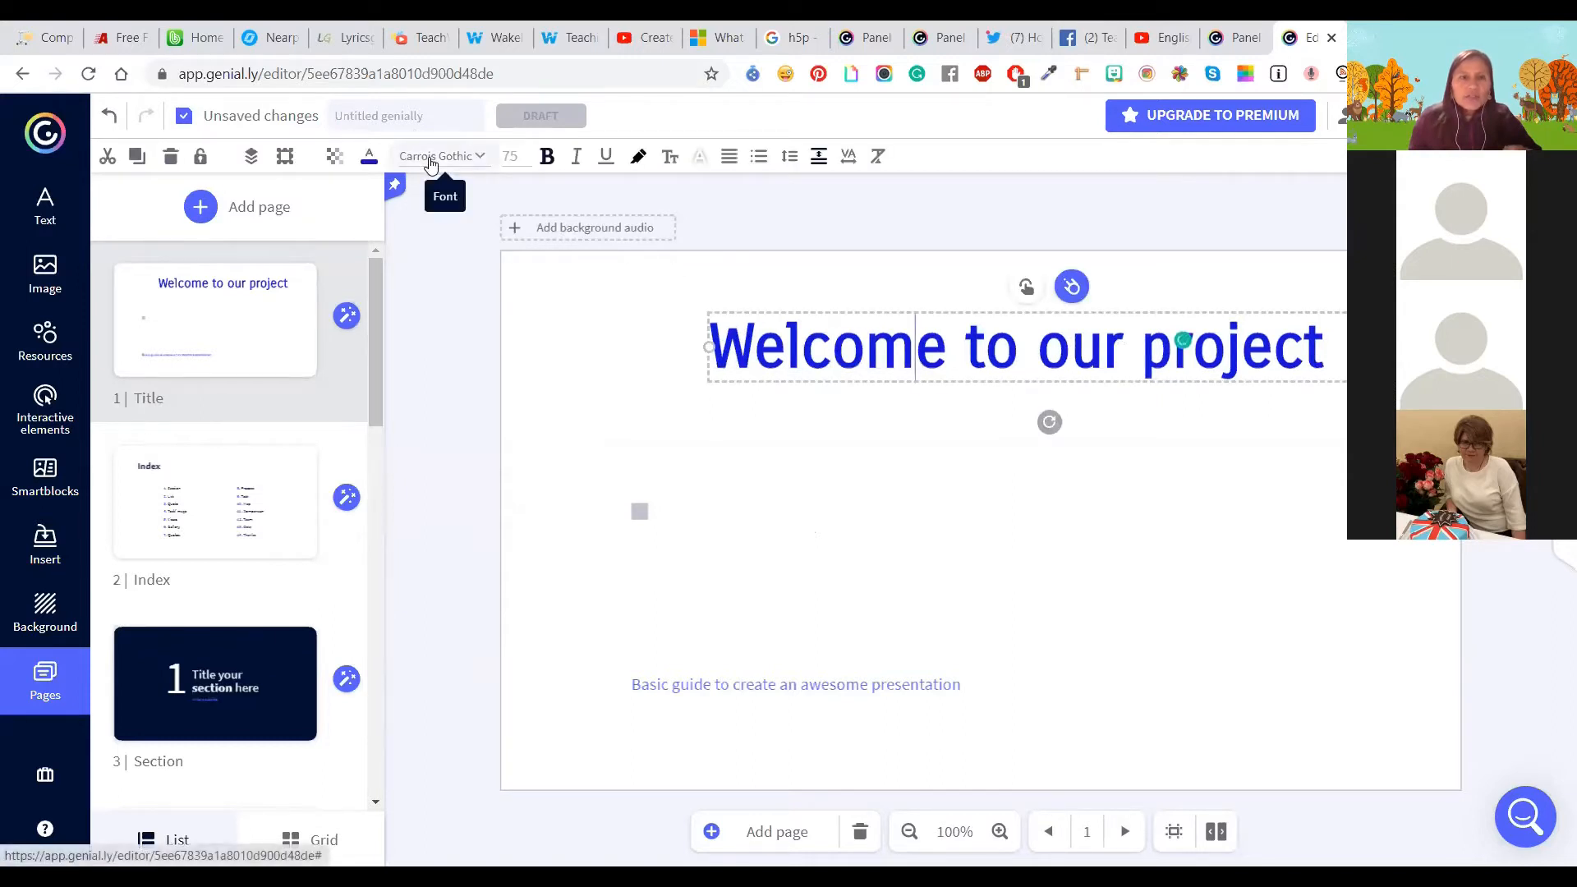
click(381, 162)
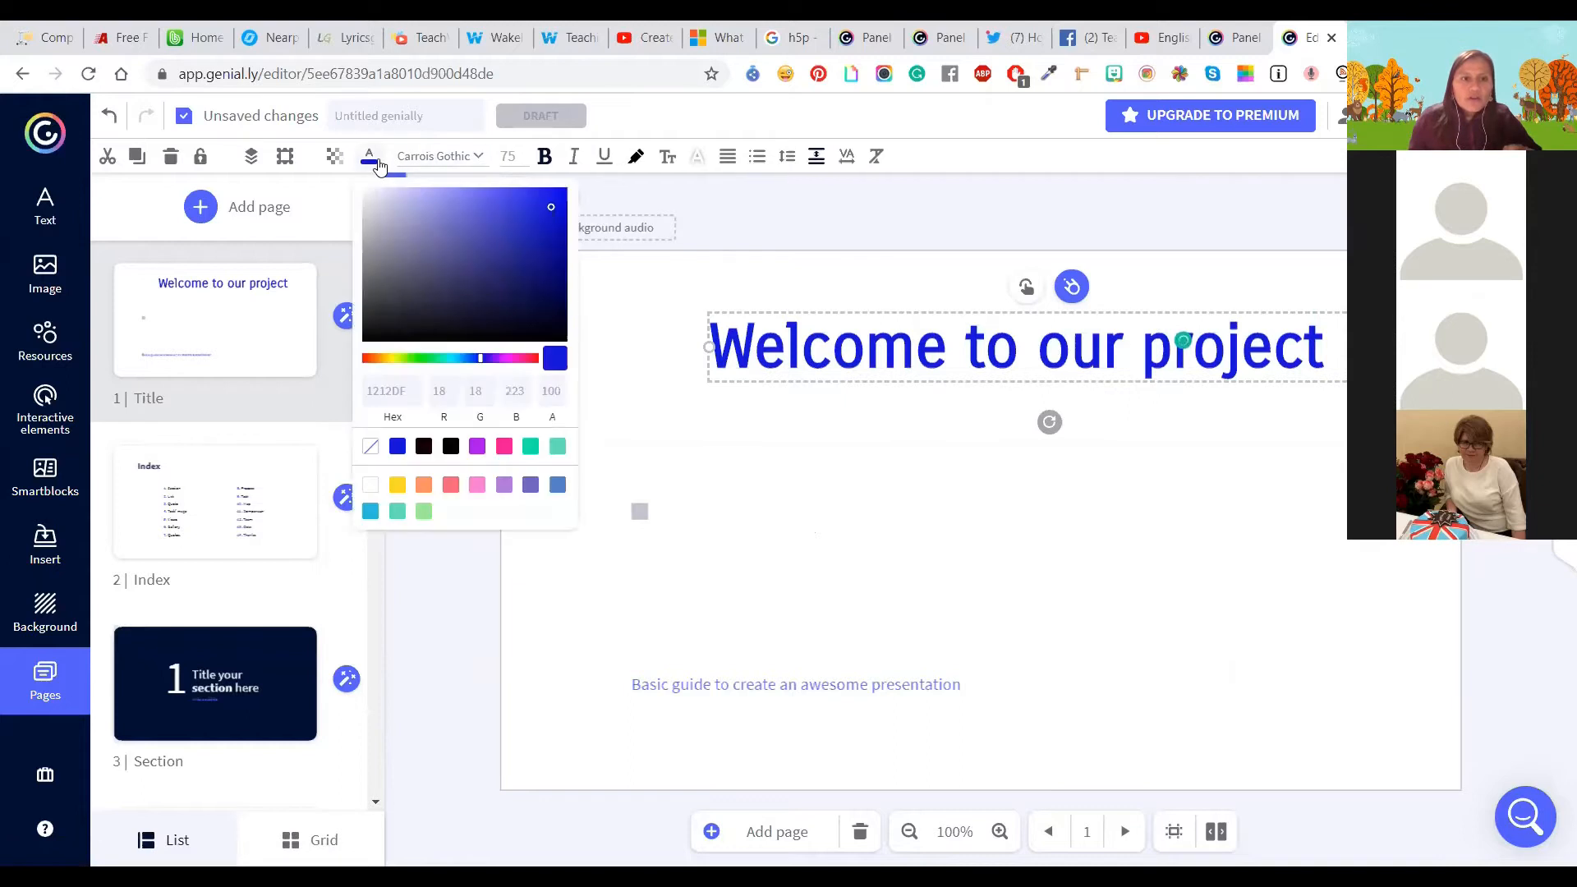
click(509, 159)
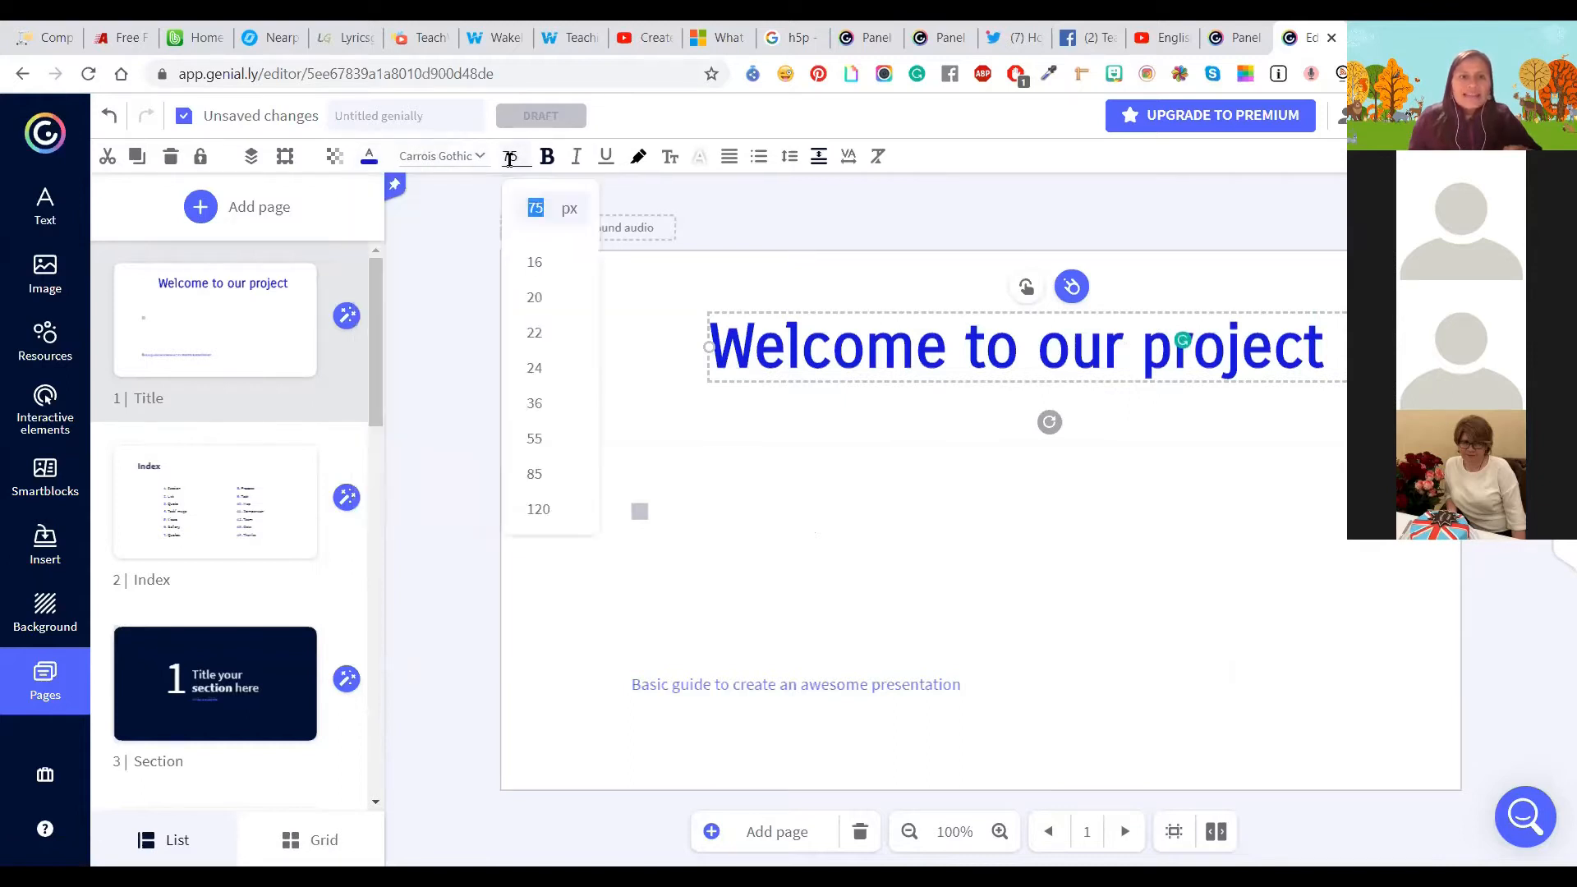
key(ctrl+a)
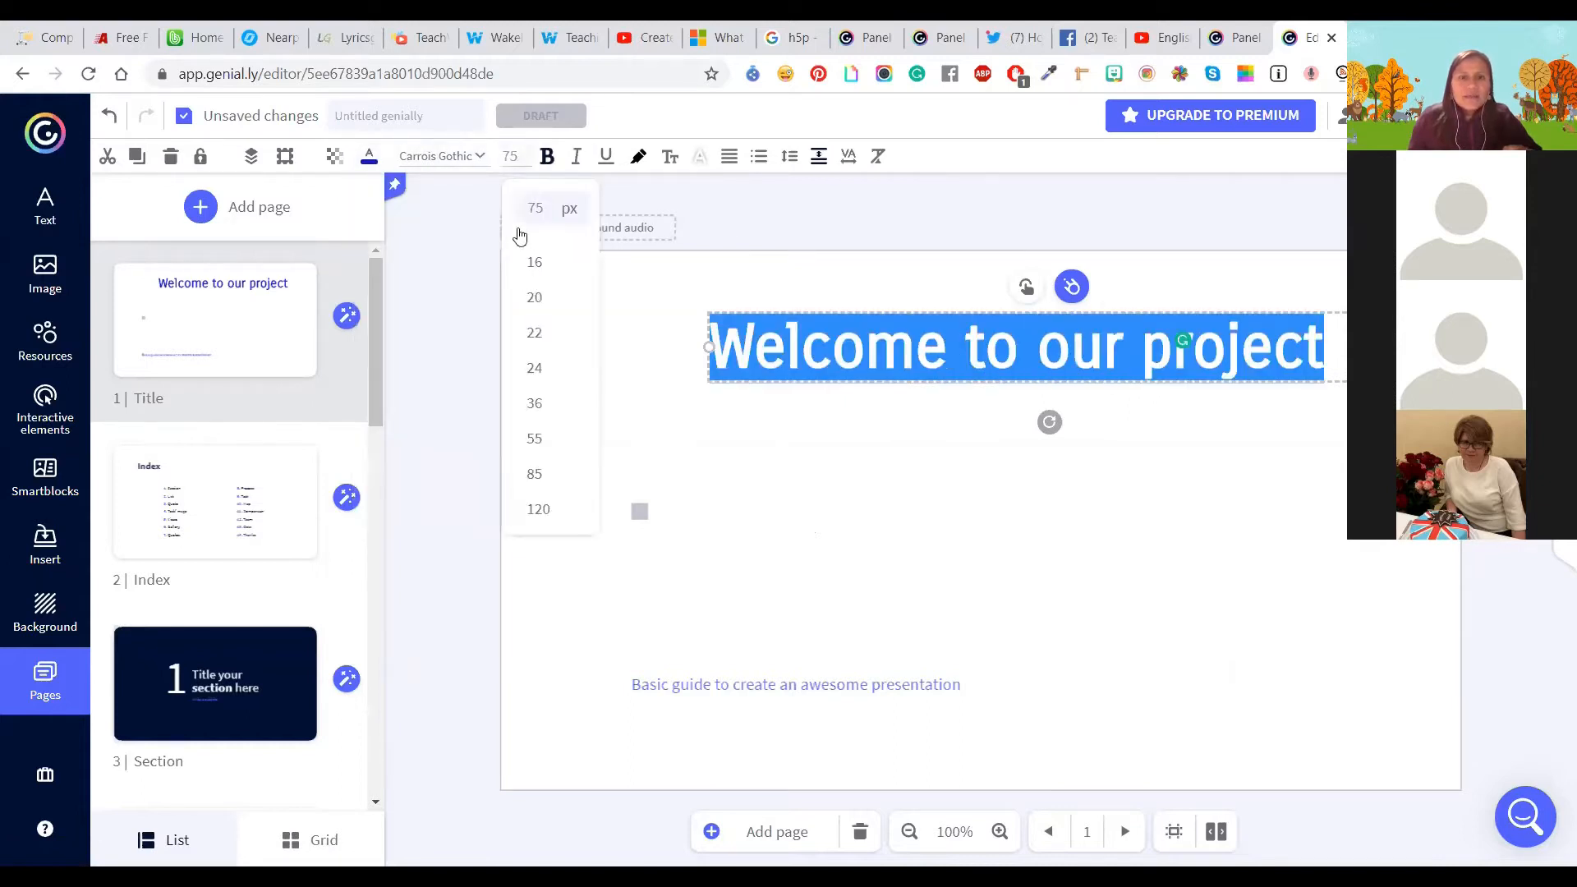
click(510, 155)
click(511, 154)
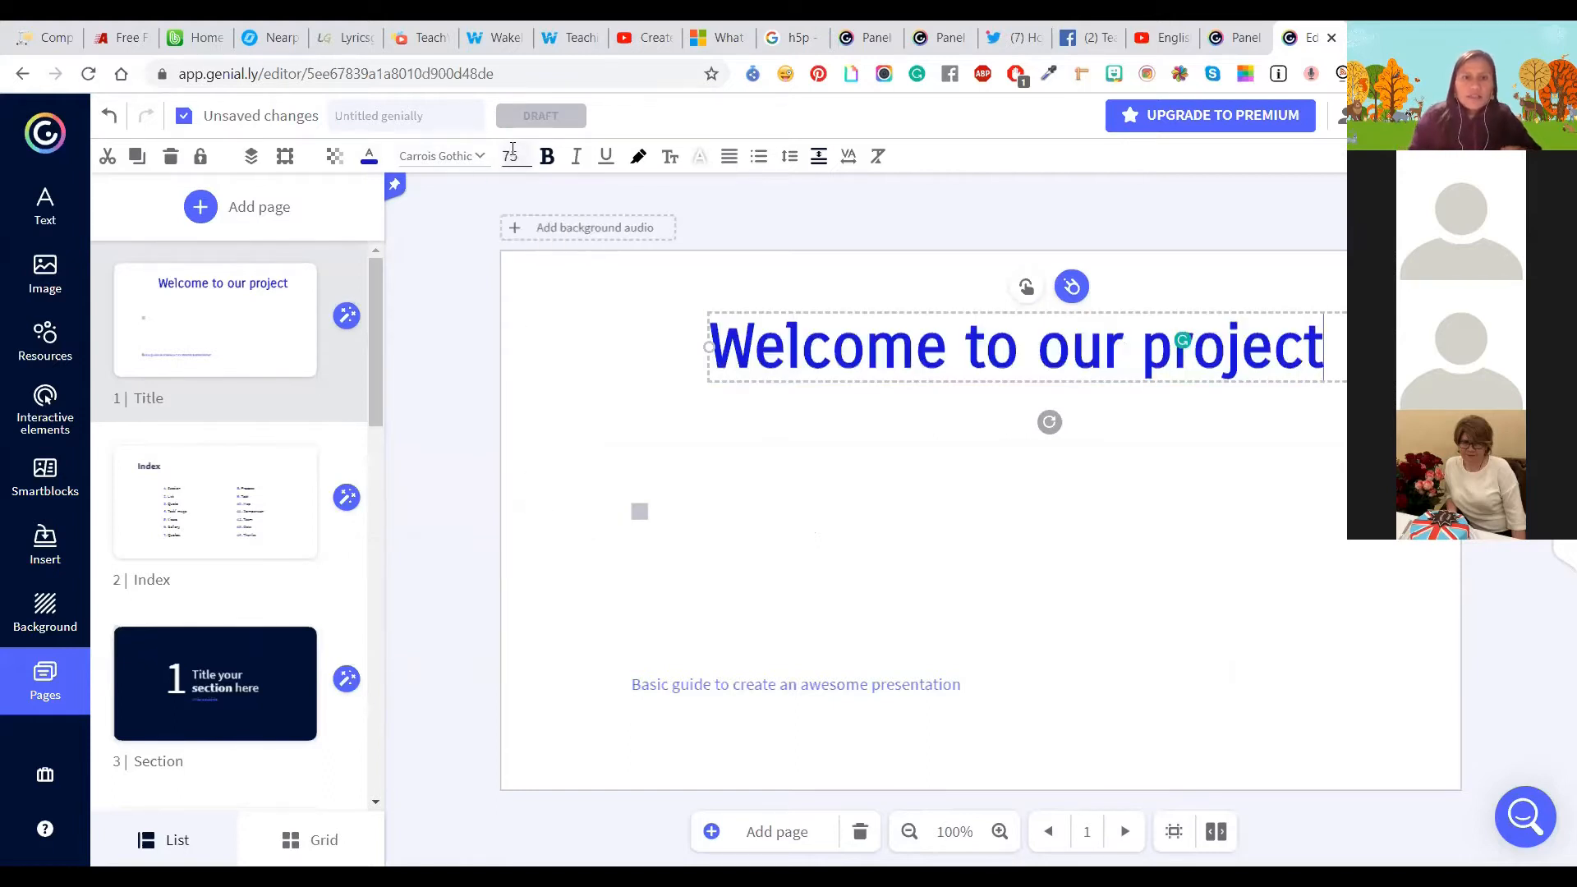
key(BackSpace)
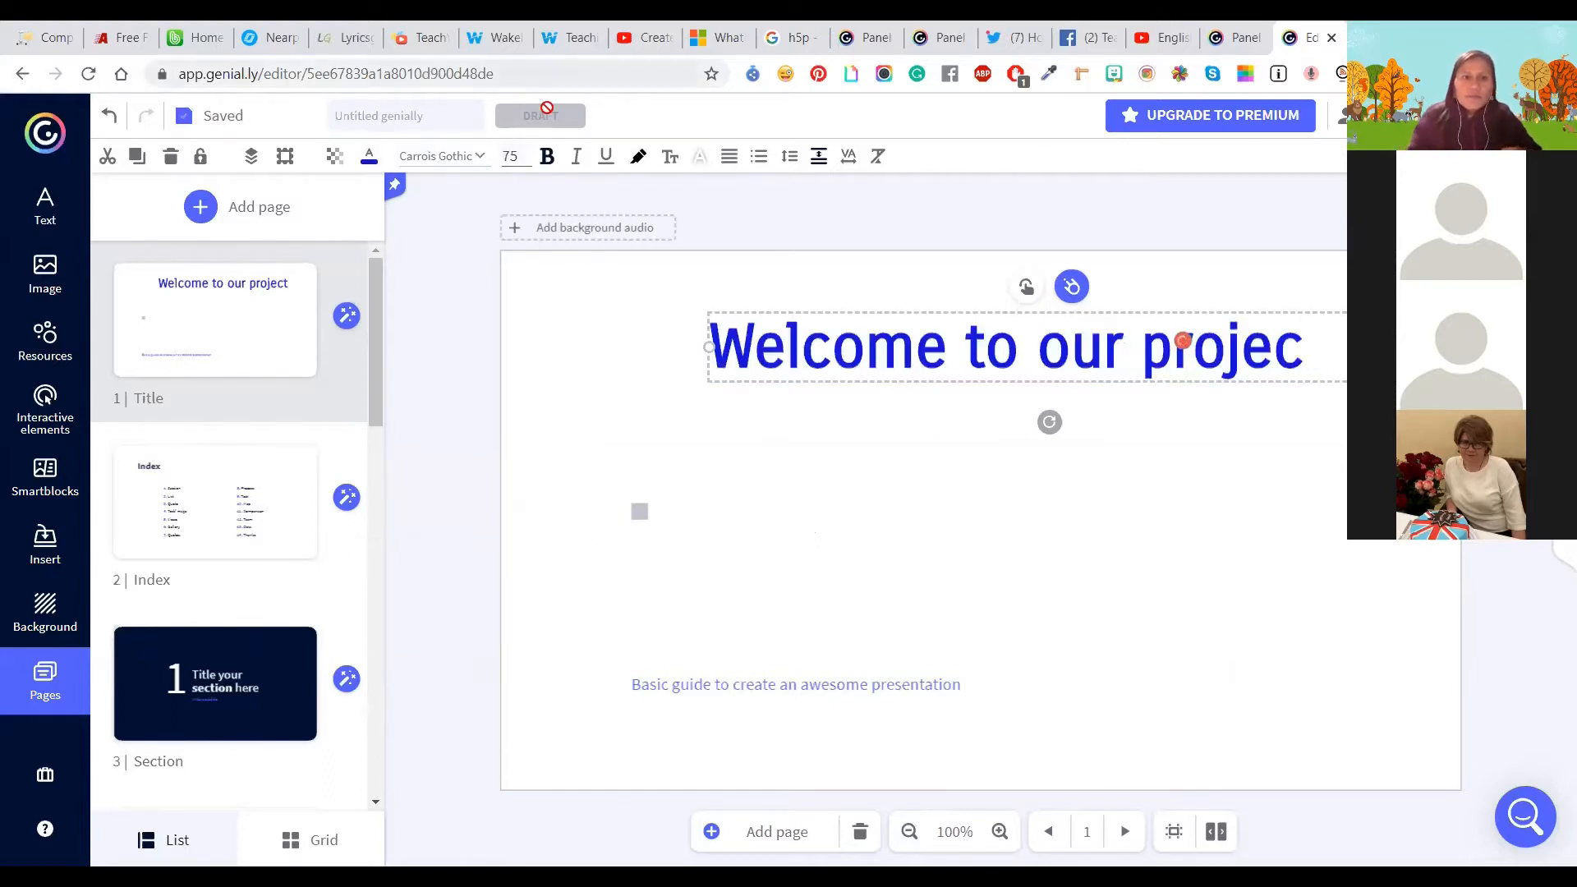
click(513, 154)
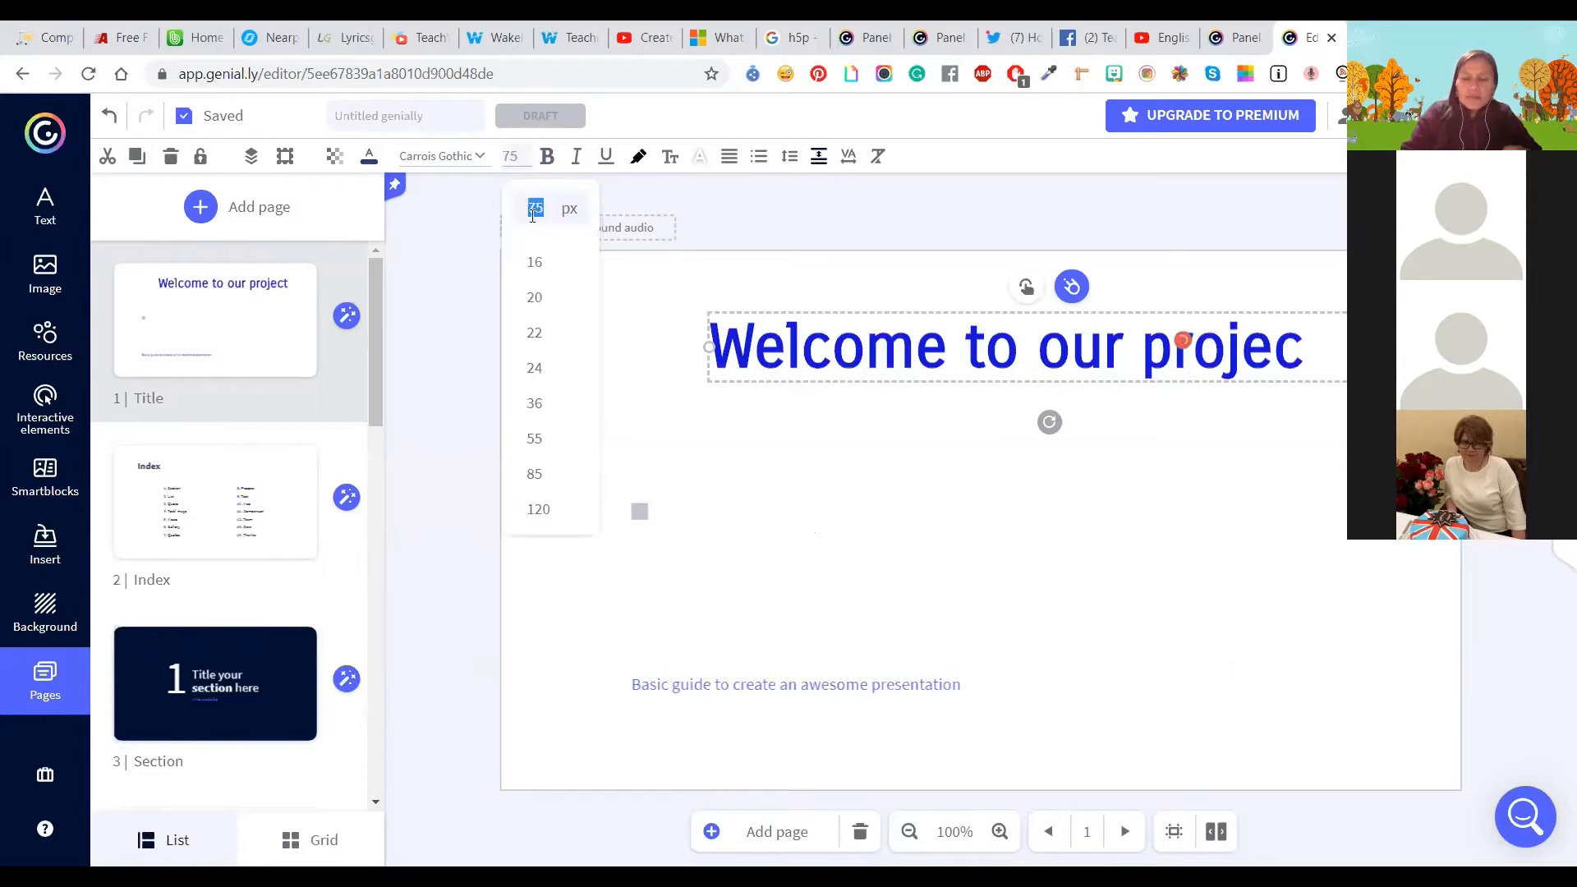
text(90)
key(Return)
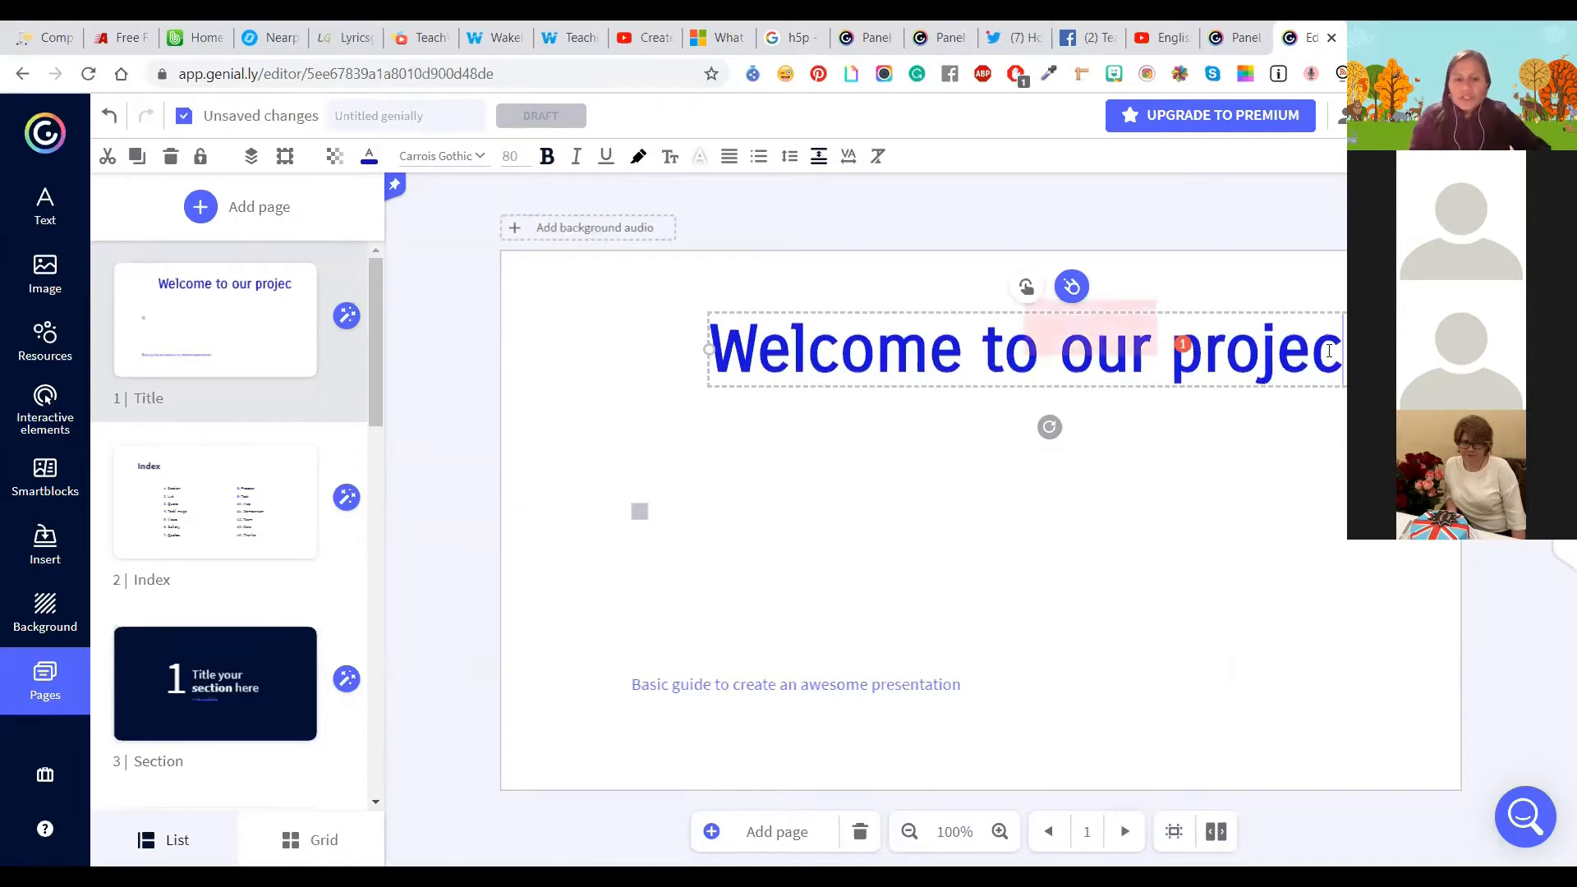
Step: Correct the title's last word to "project" and move the title slightly up and to the left on the page
mouse_move(1130, 327)
click(1200, 412)
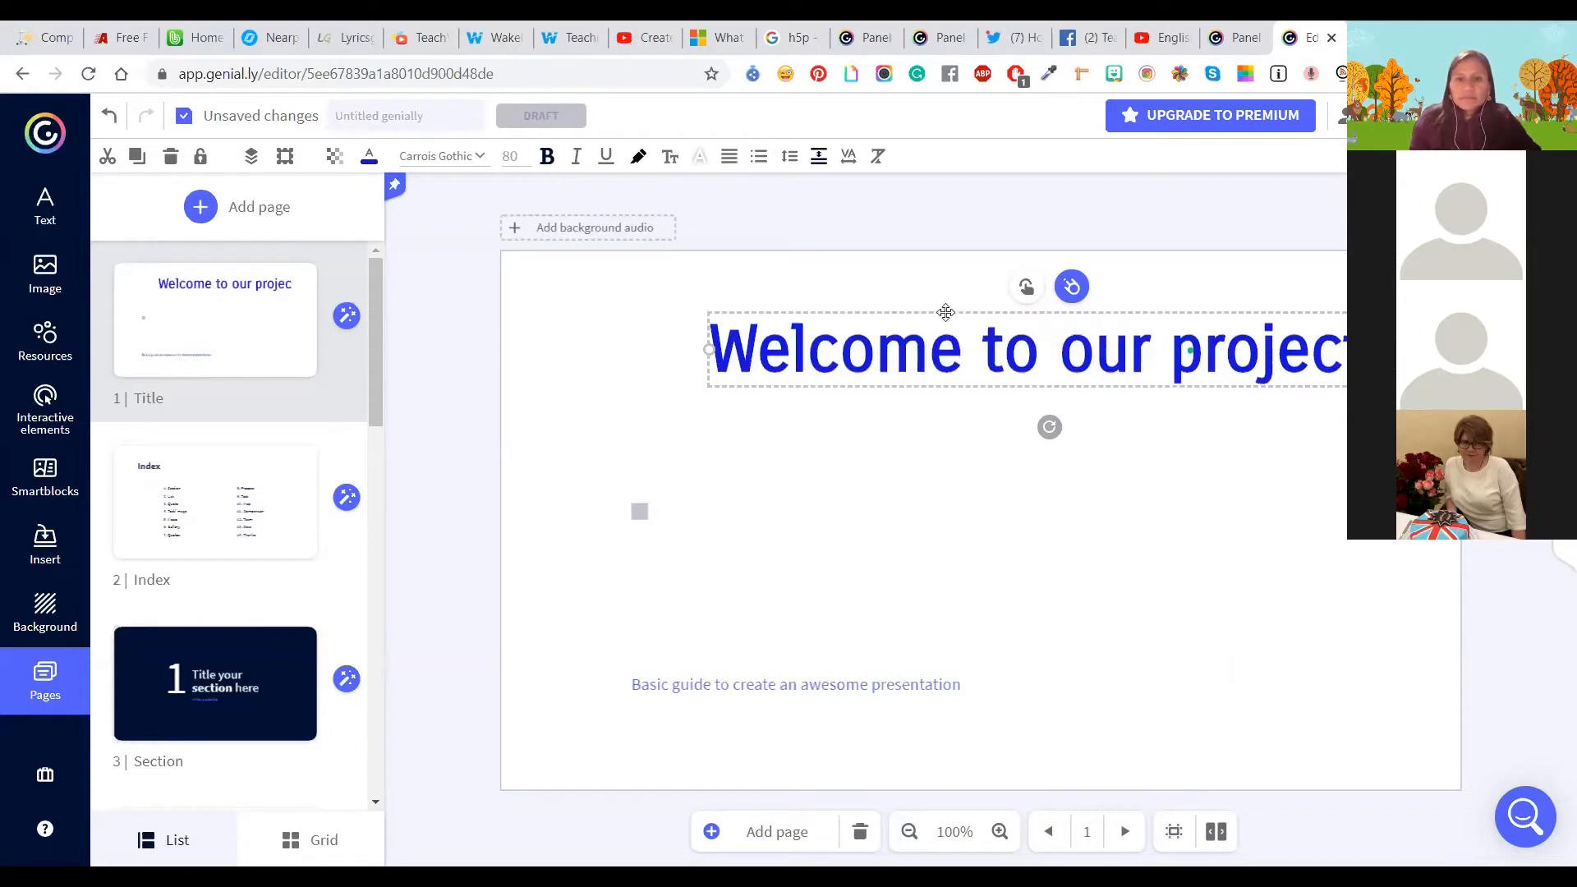
drag(946, 313, 917, 304)
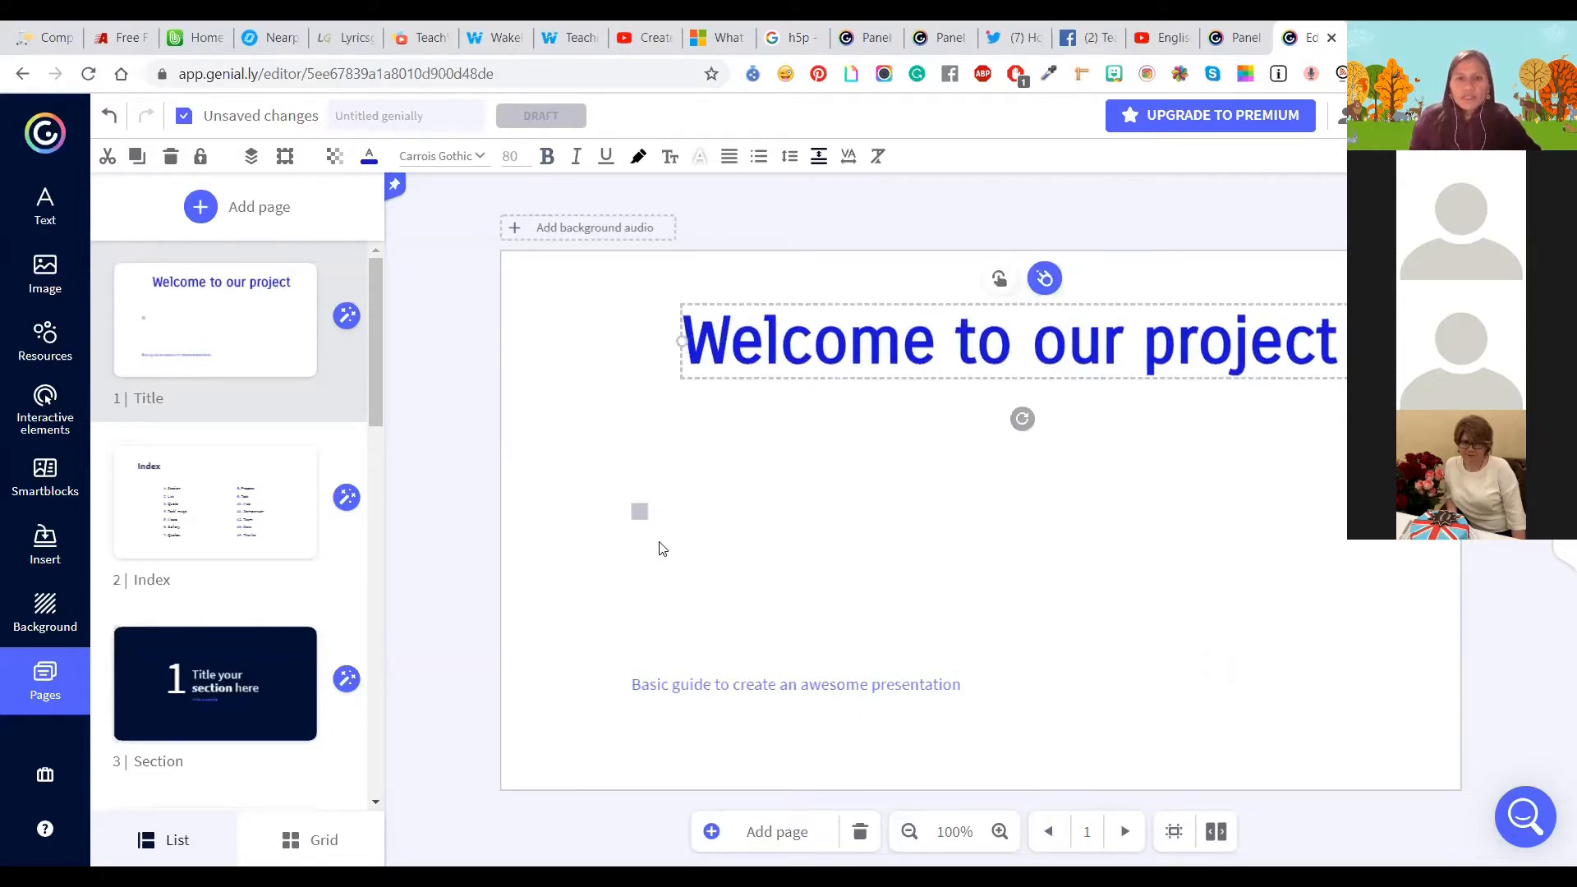
click(1223, 625)
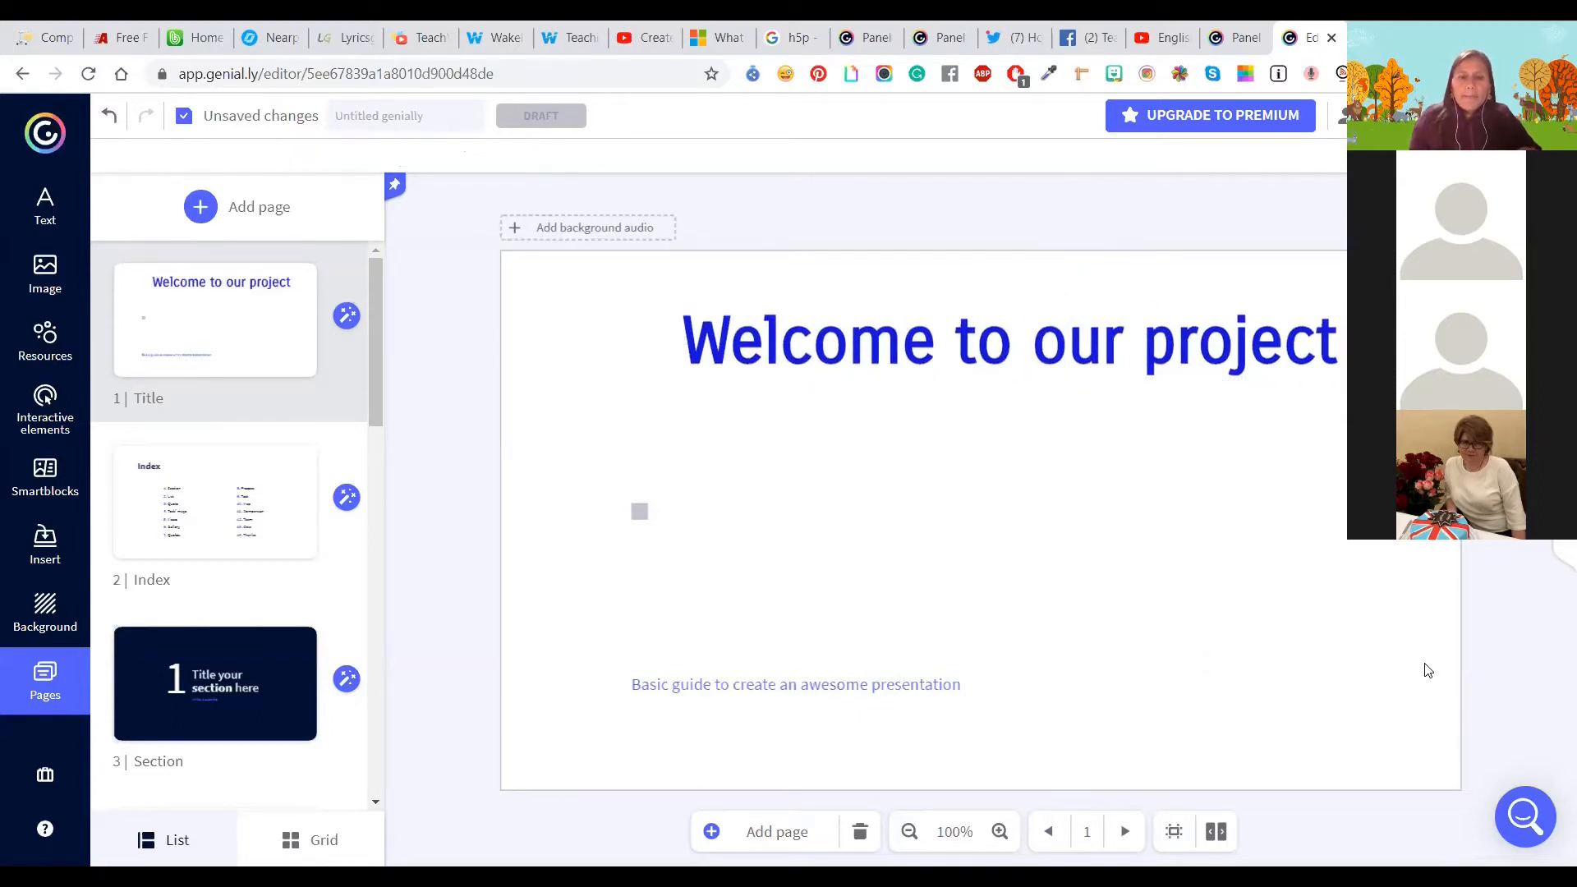
Step: Delete the small grey square below the title
click(639, 511)
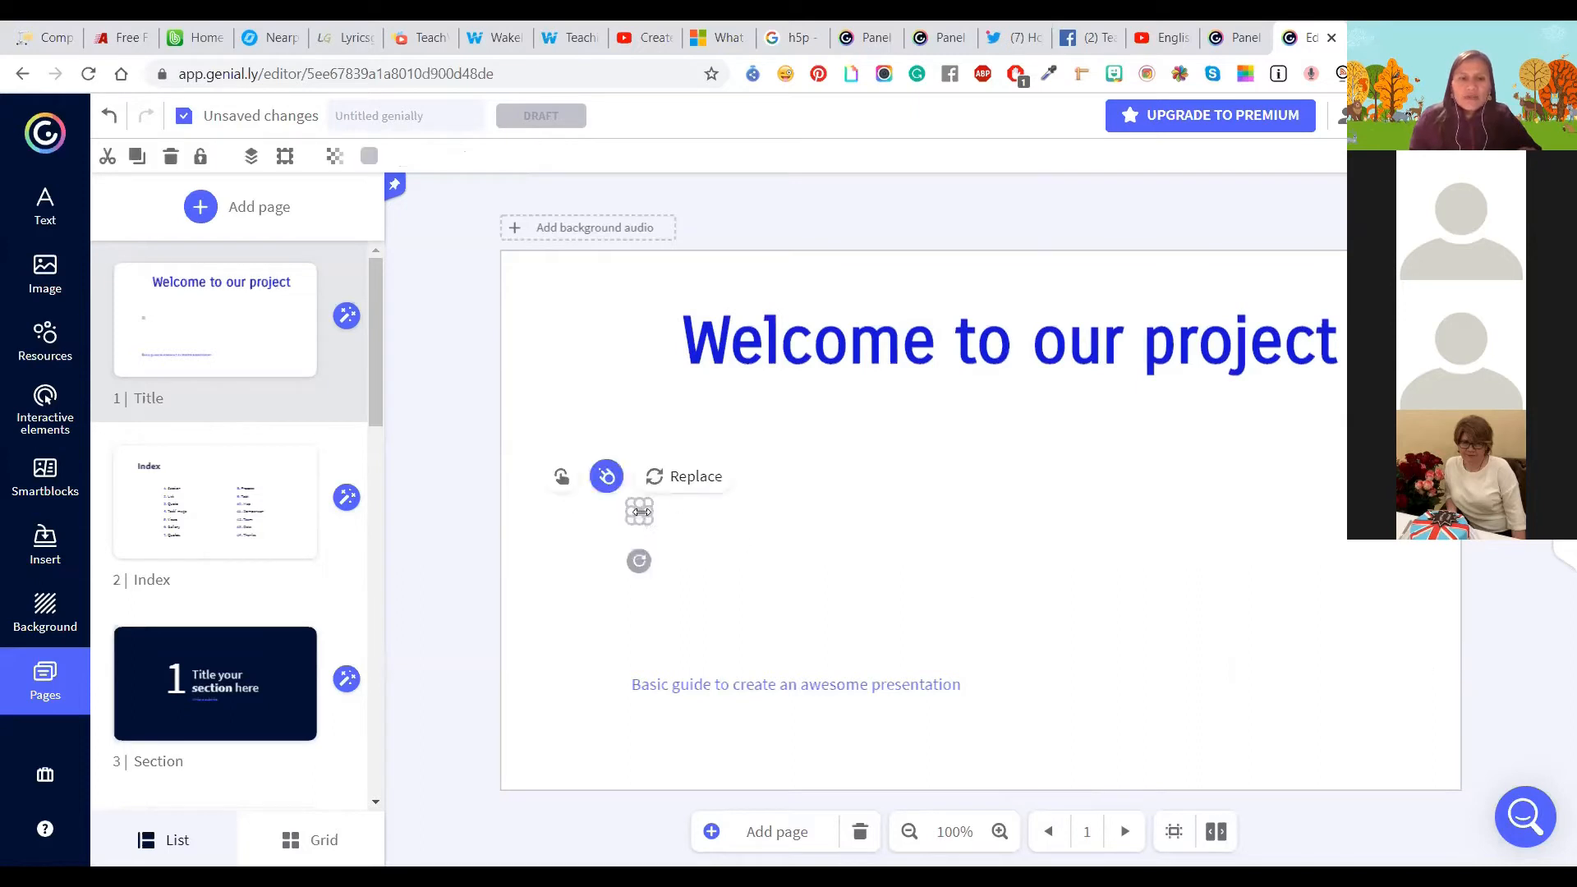
drag(659, 515, 643, 517)
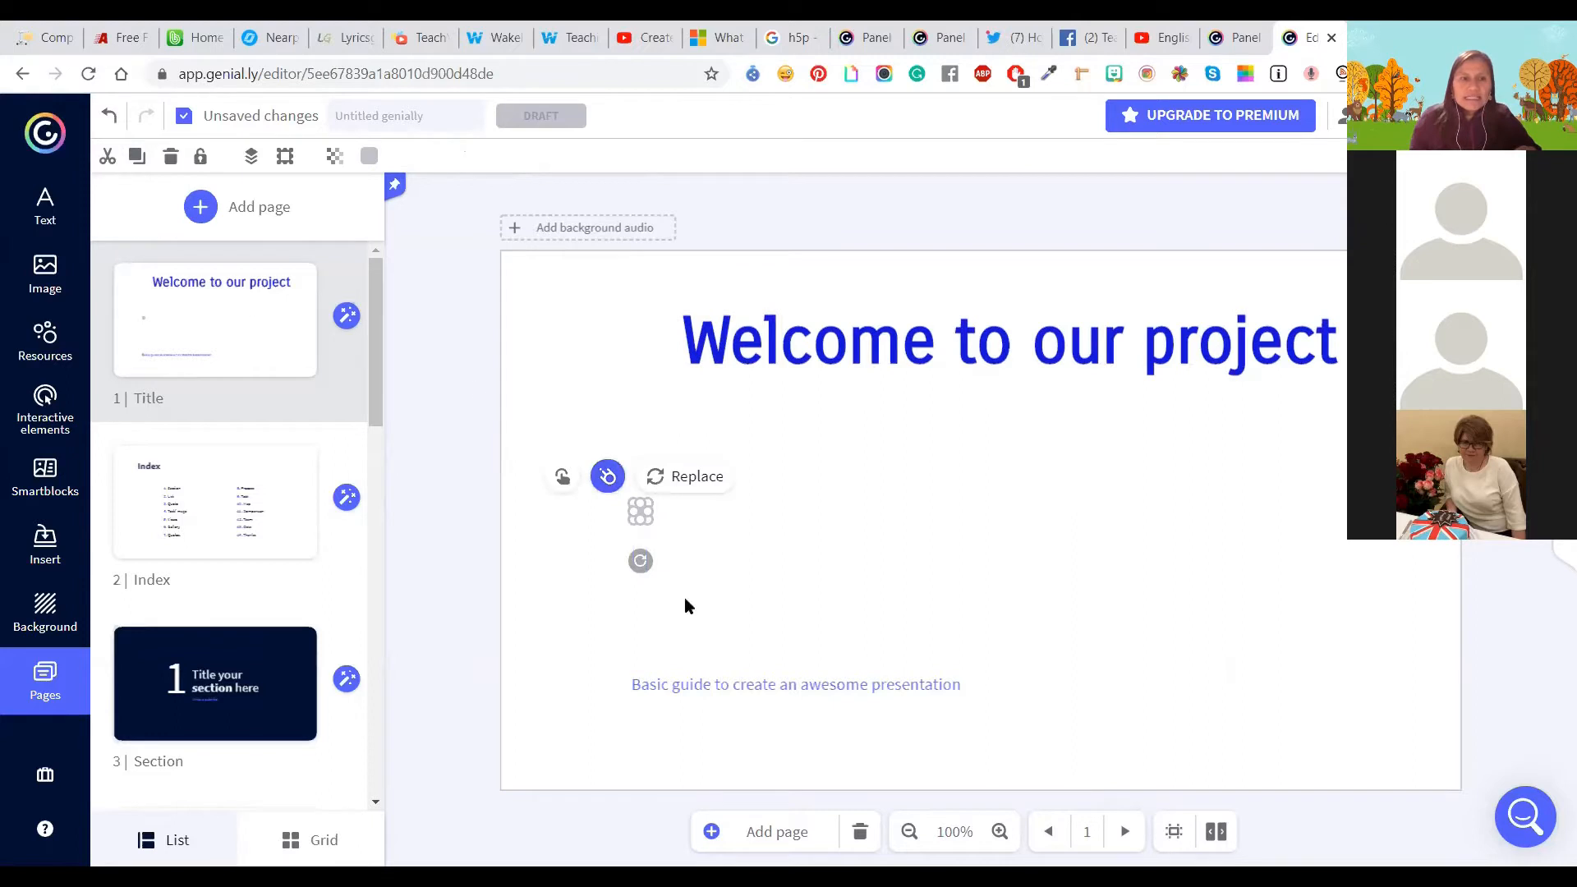
click(775, 545)
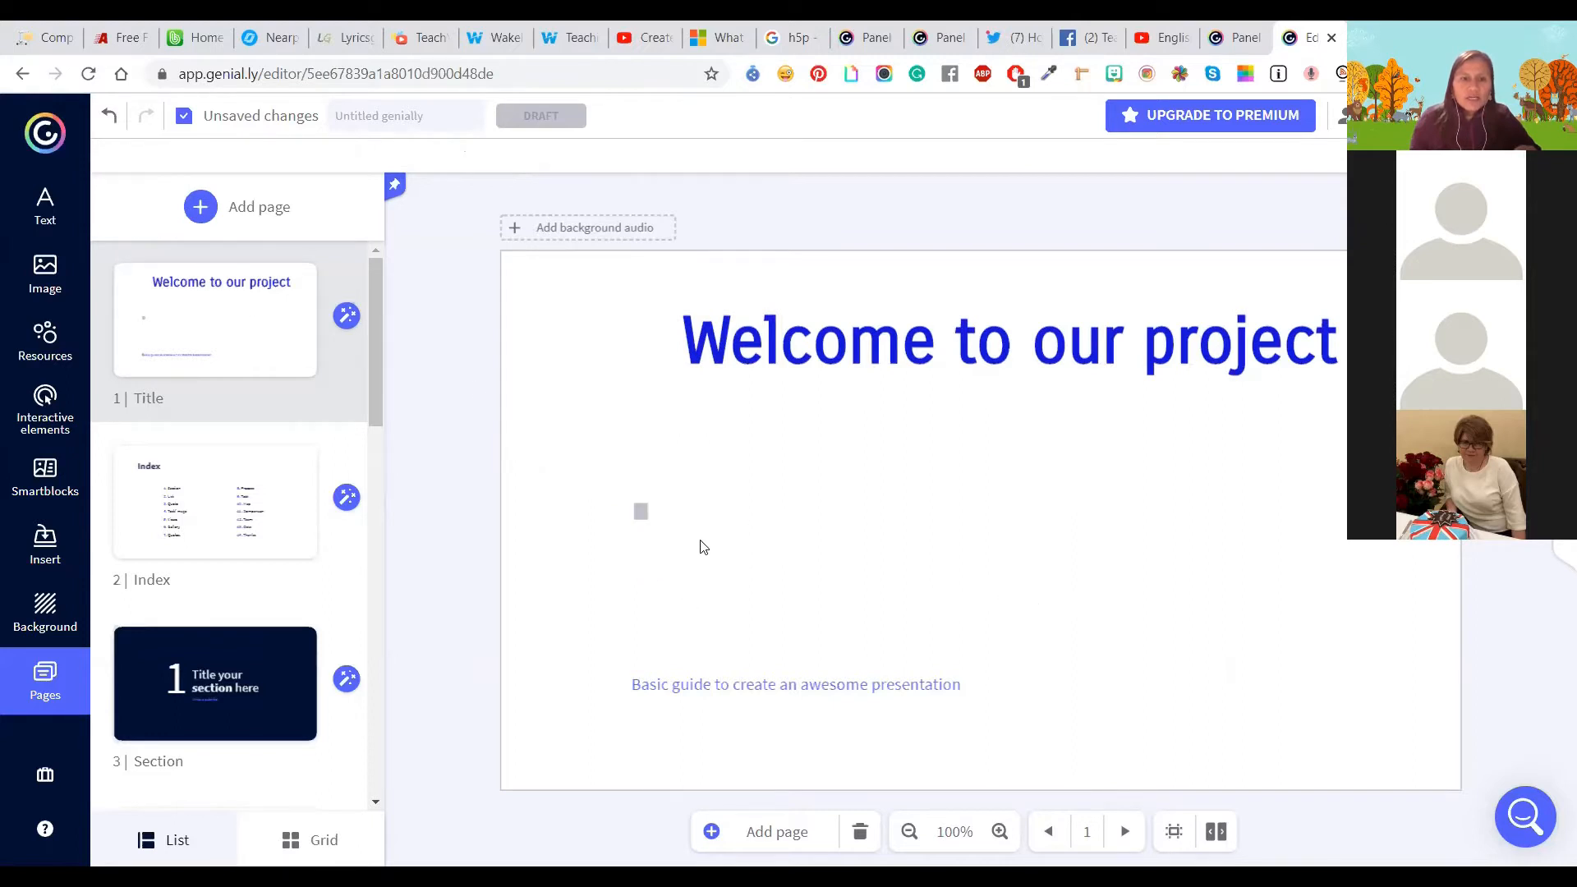
click(641, 512)
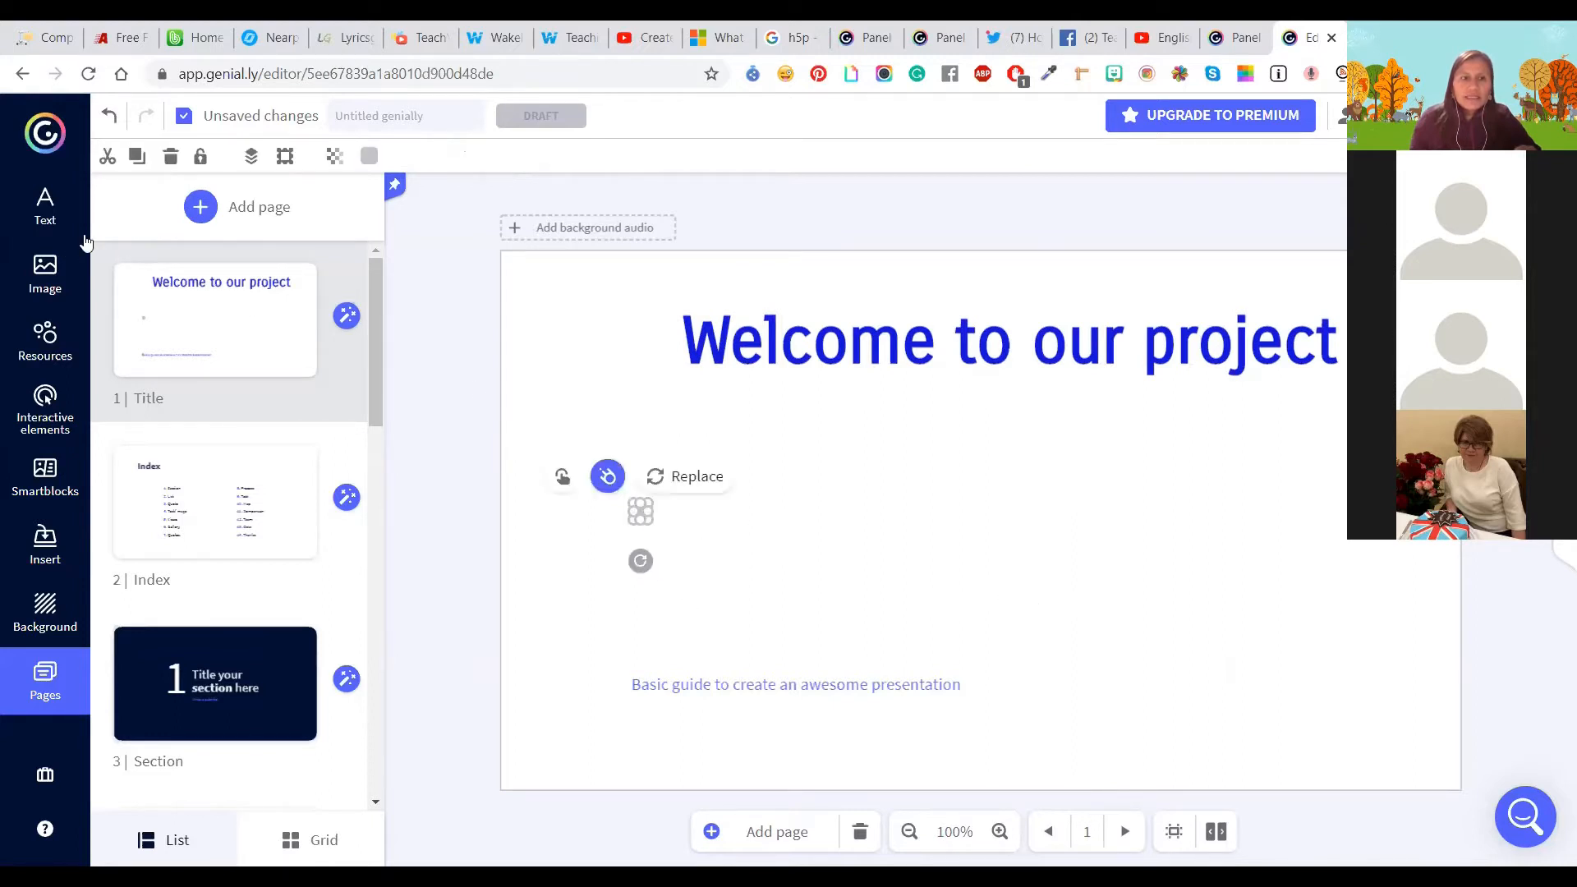
click(171, 156)
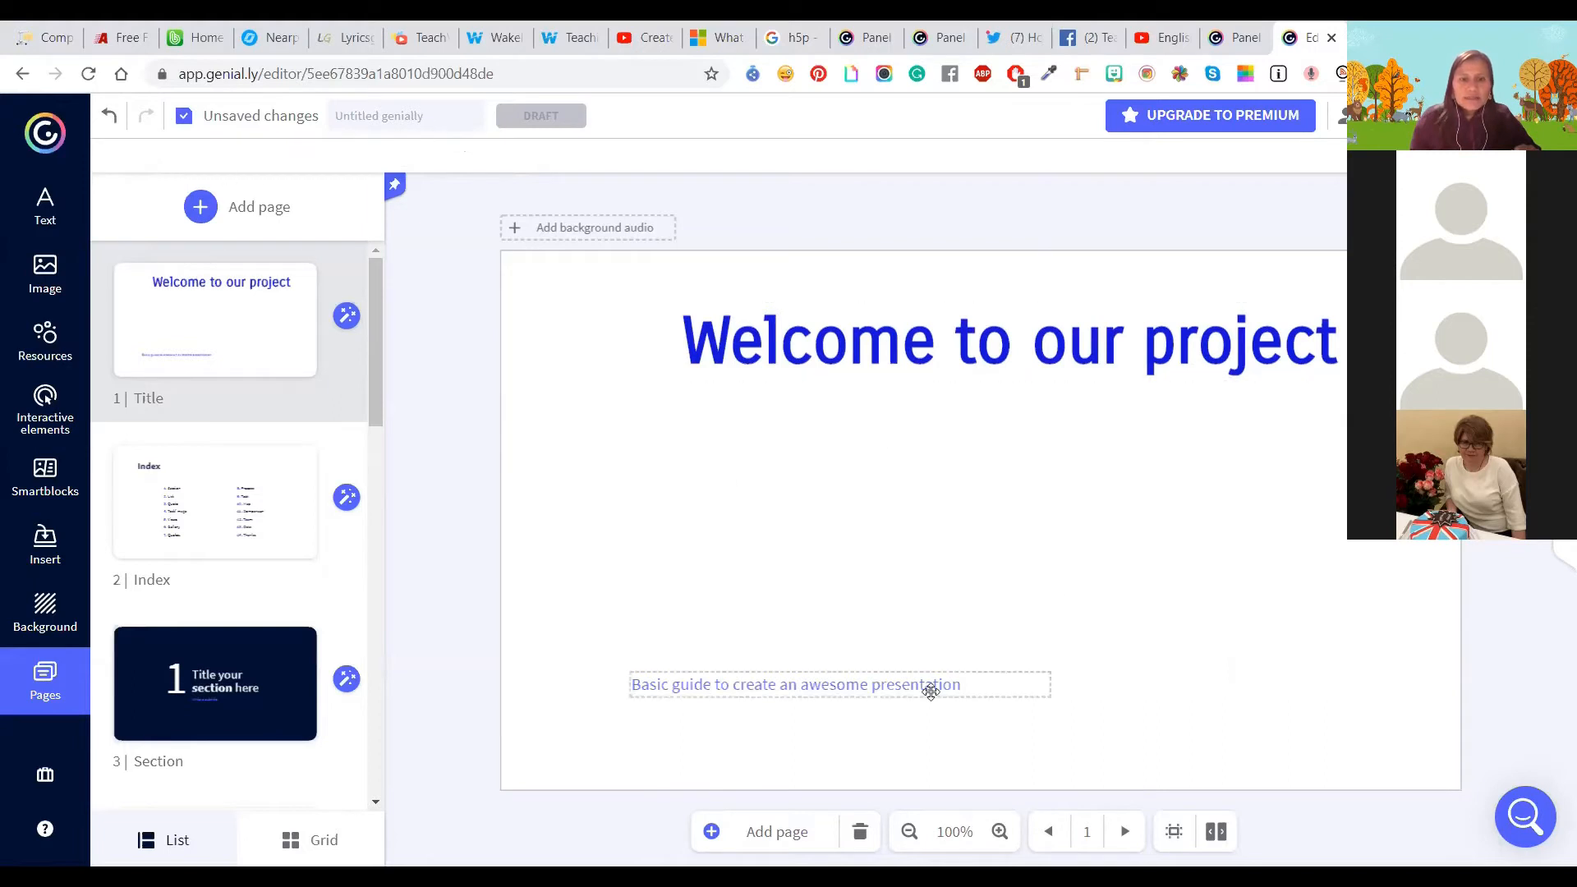
Step: Lower the title slightly and place the subtitle centred beneath it, around the middle of the page
drag(964, 678, 1134, 671)
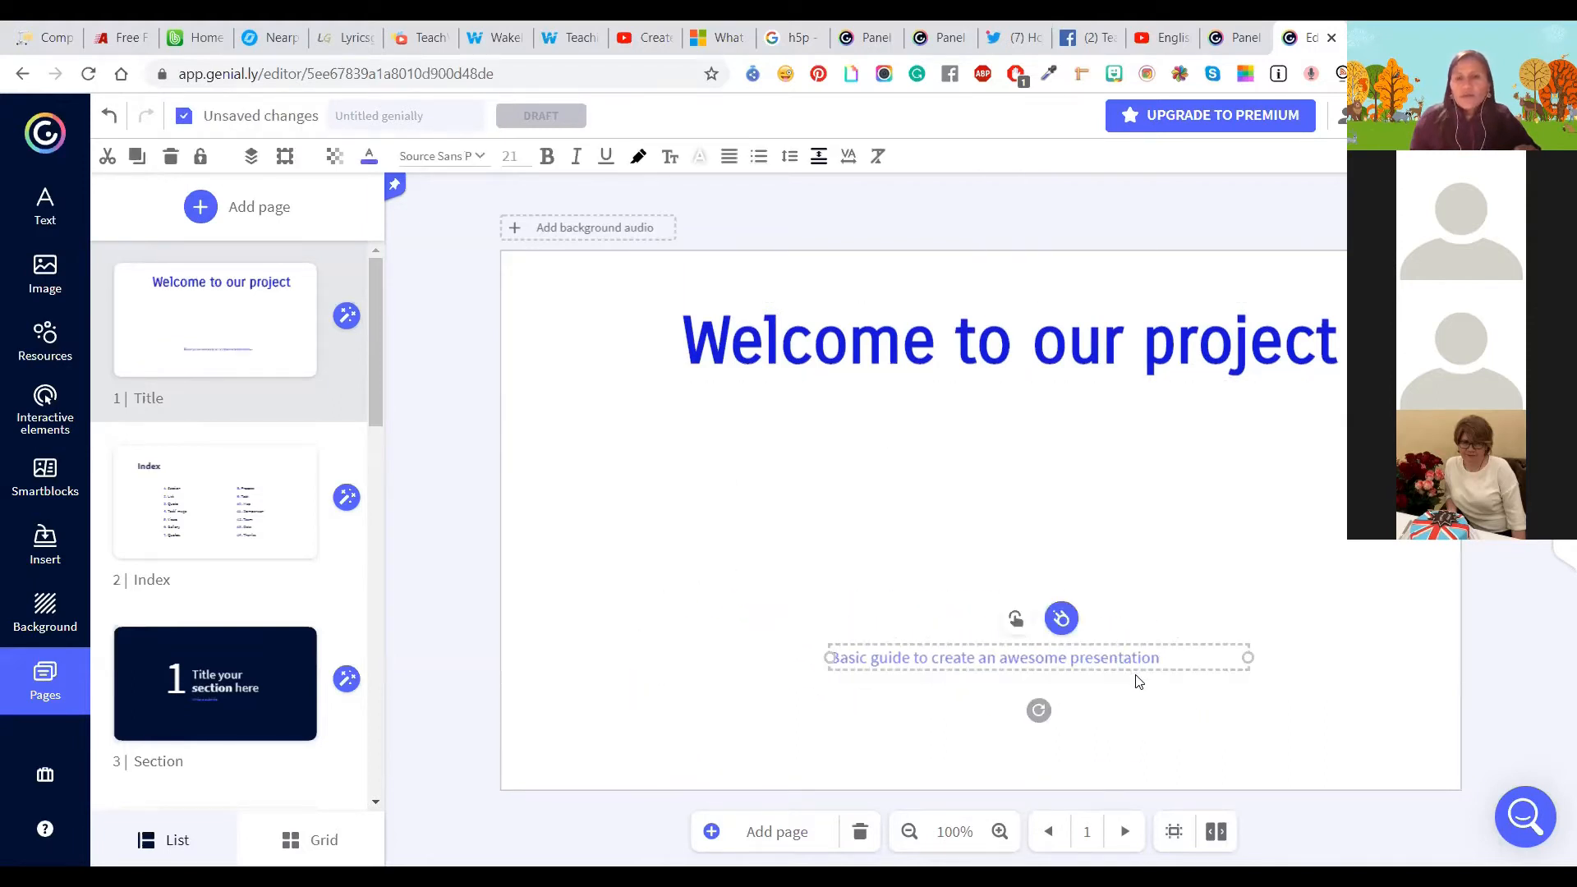
drag(916, 357, 923, 385)
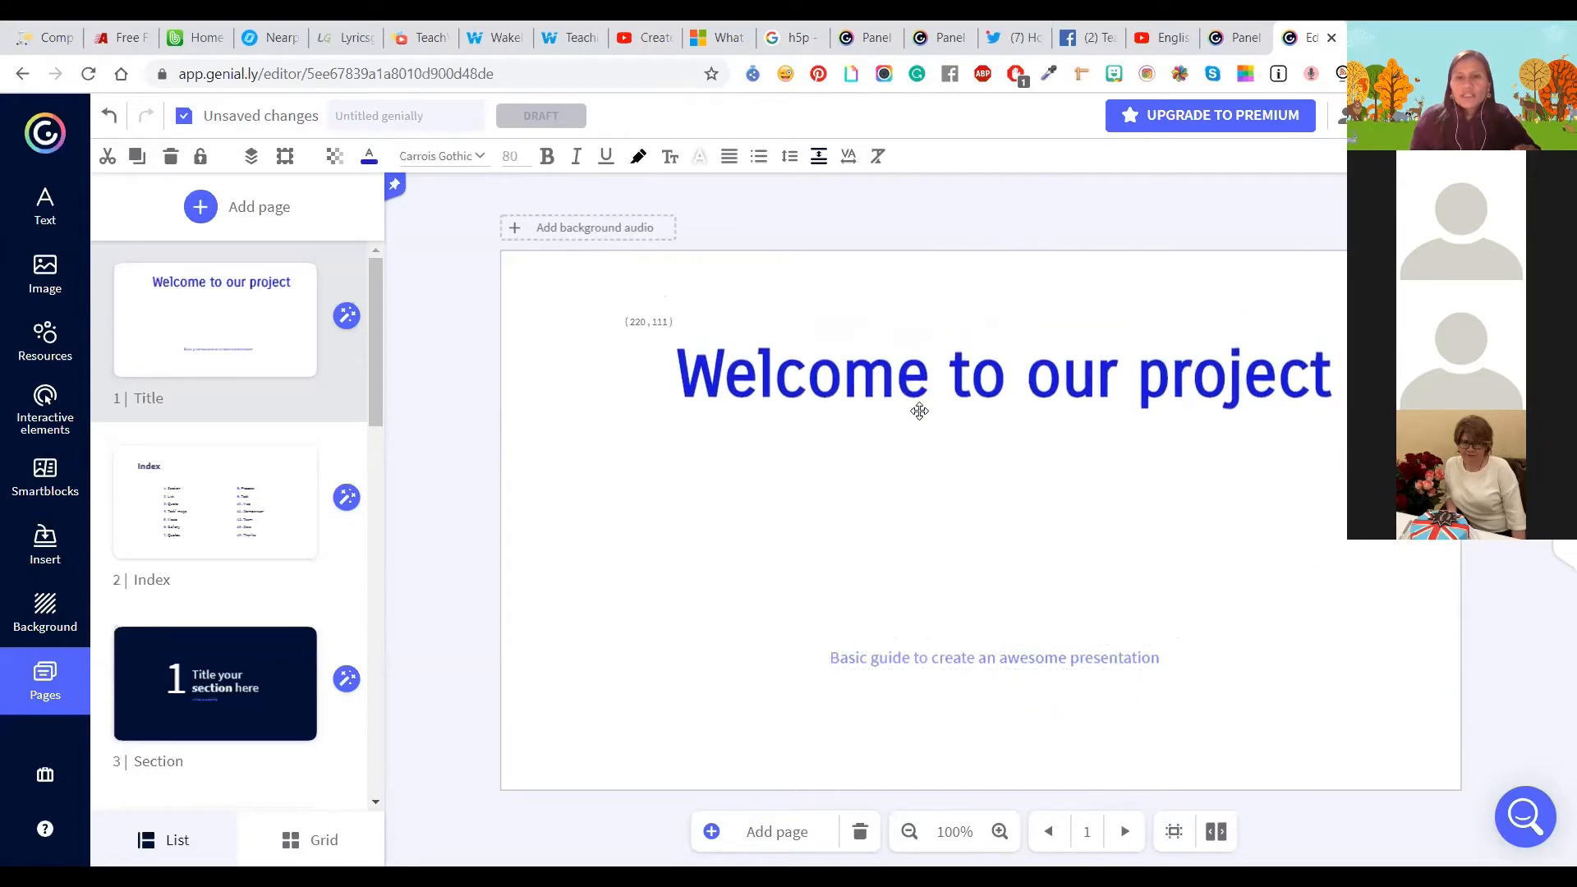
drag(1062, 662, 1034, 563)
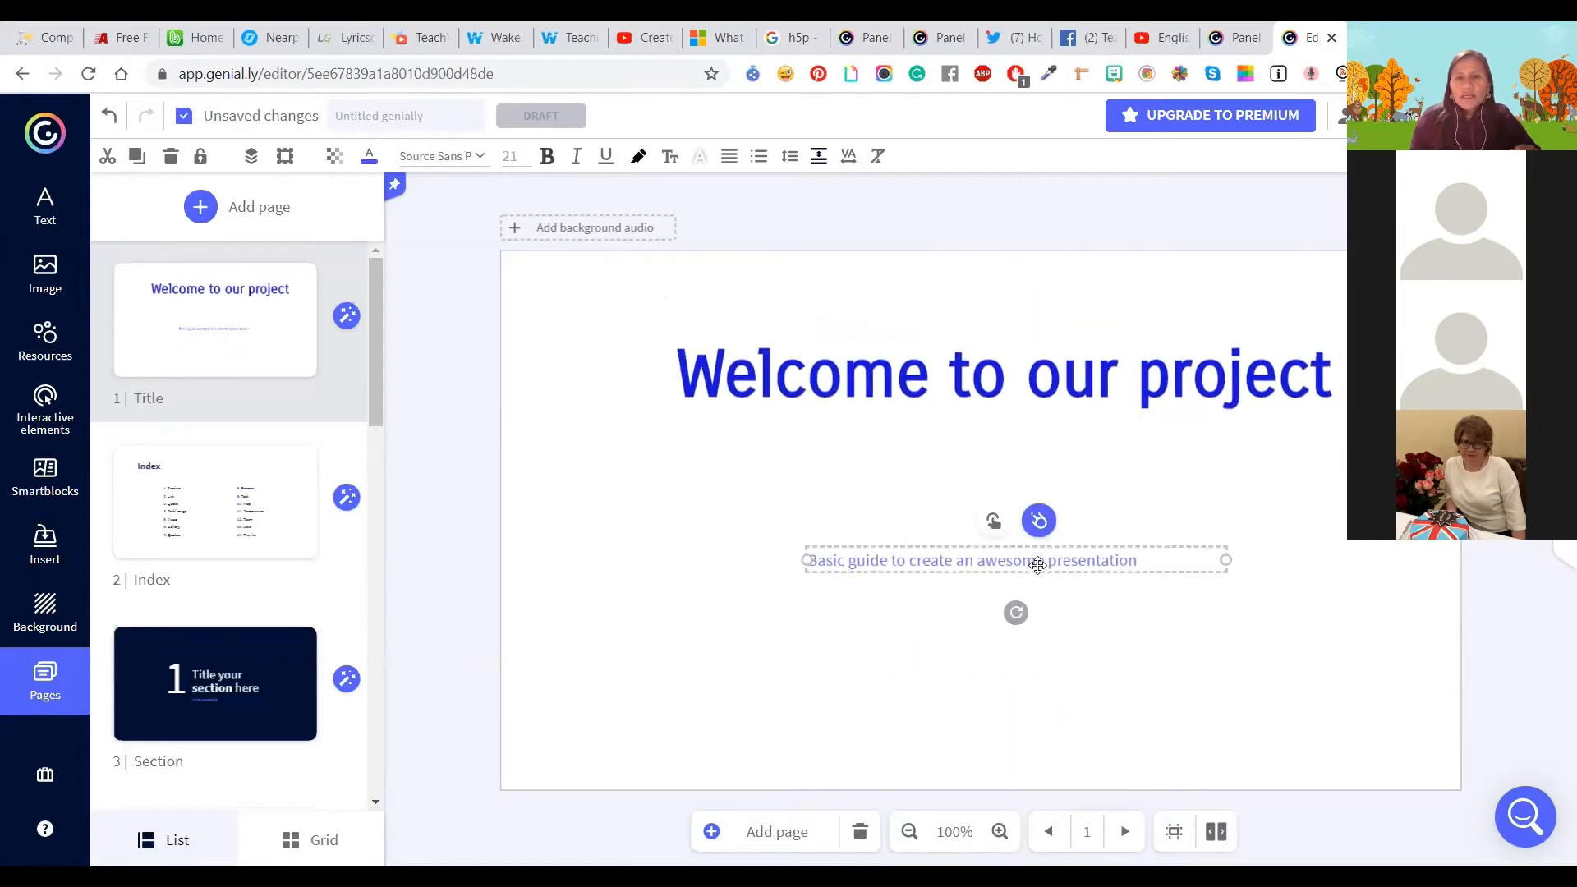
Step: Replace the subtitle text with "Group 1" and select the new text
triple_click(1034, 561)
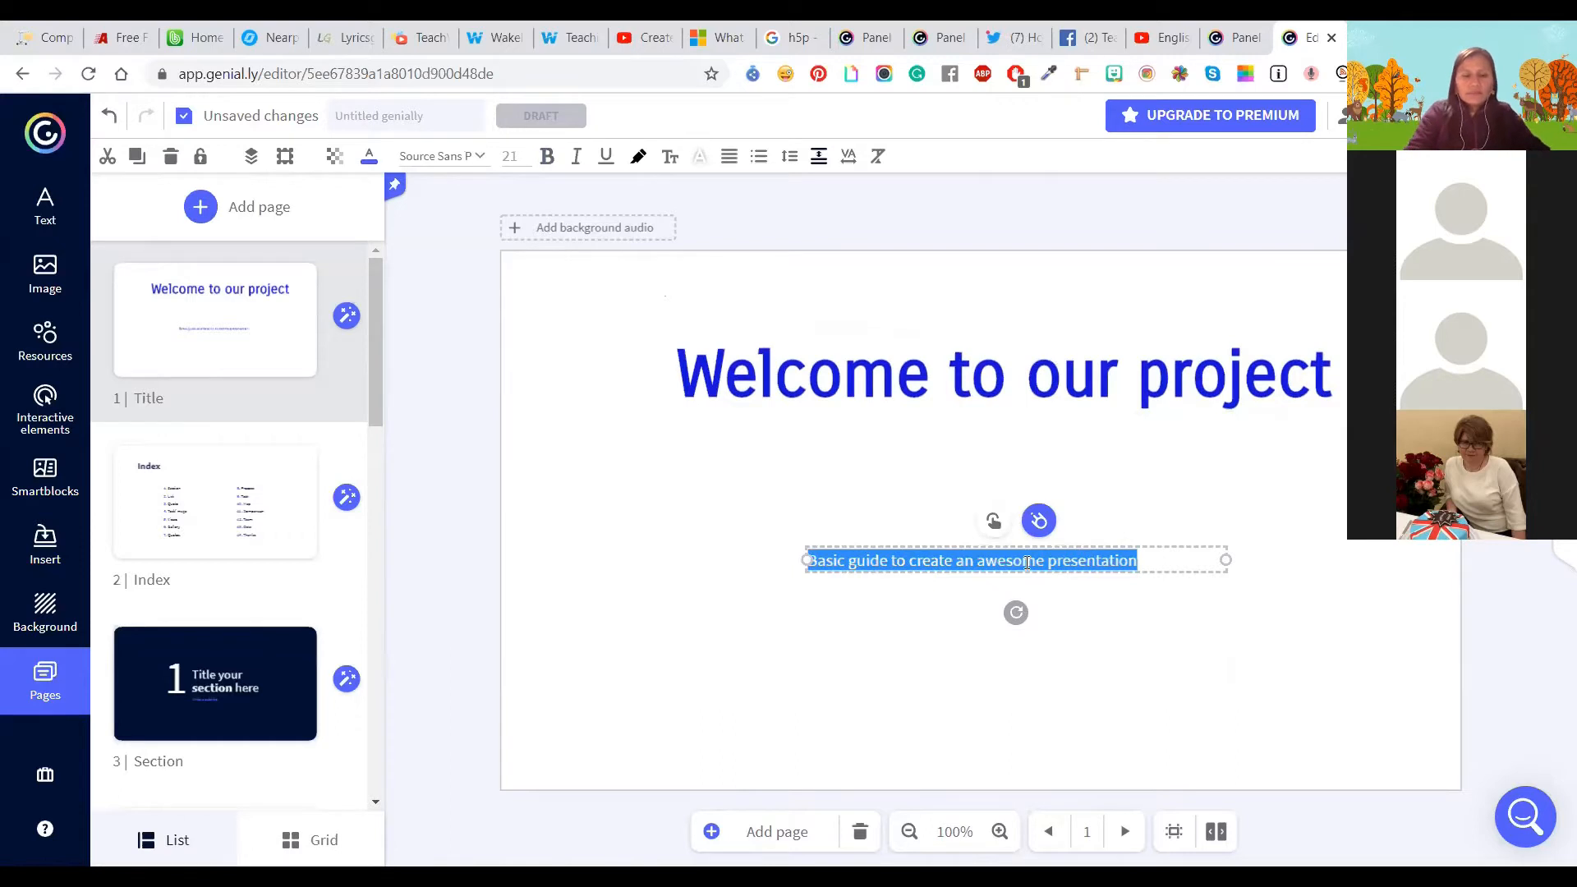
text(Group 1)
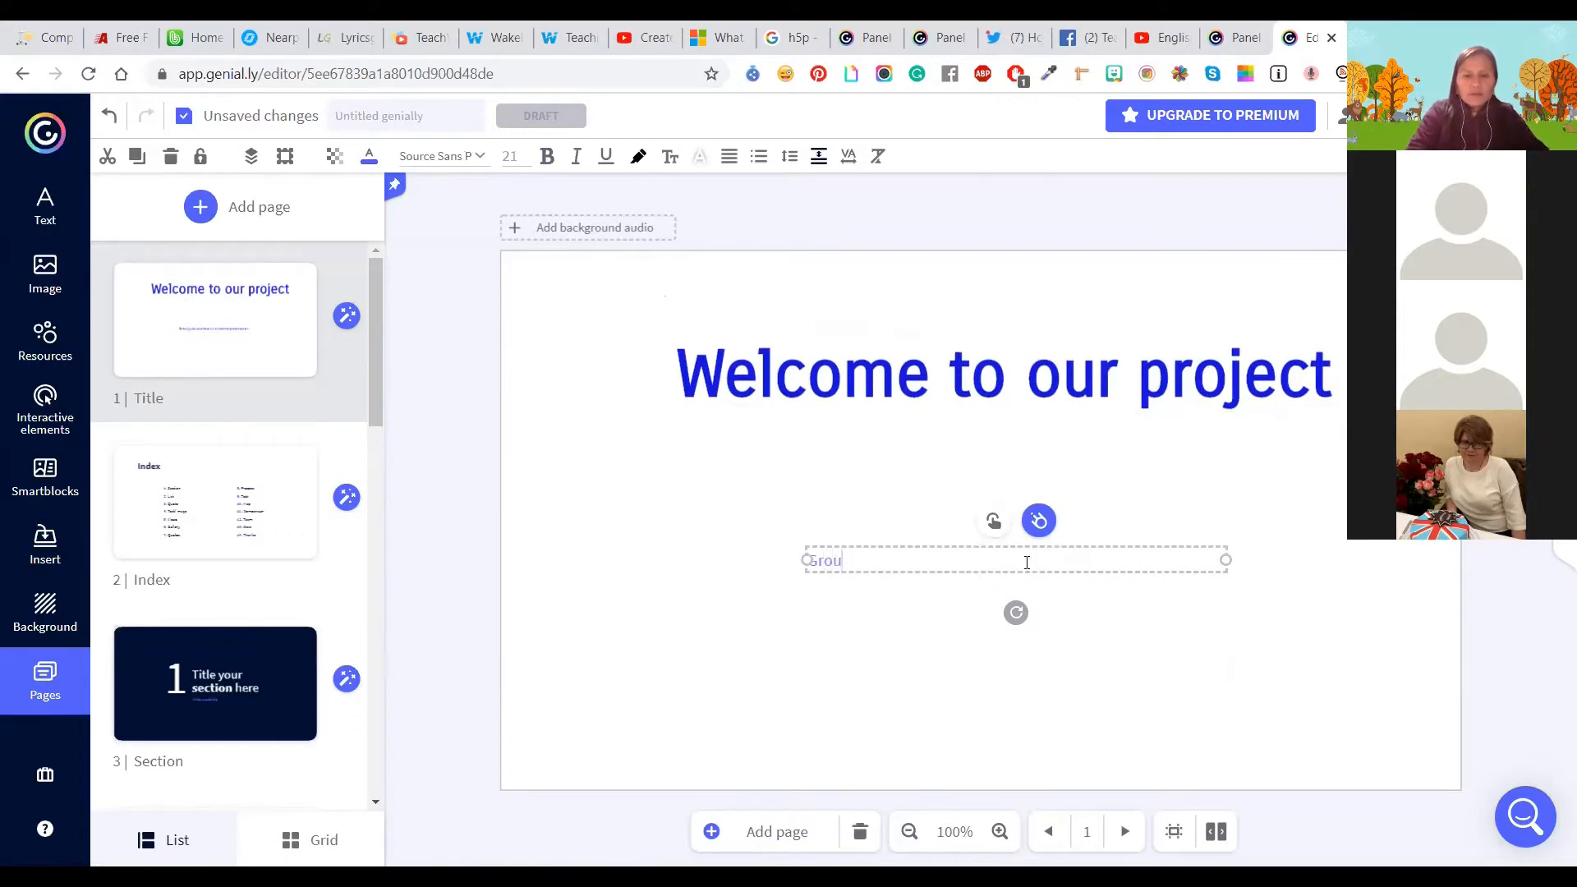
triple_click(855, 558)
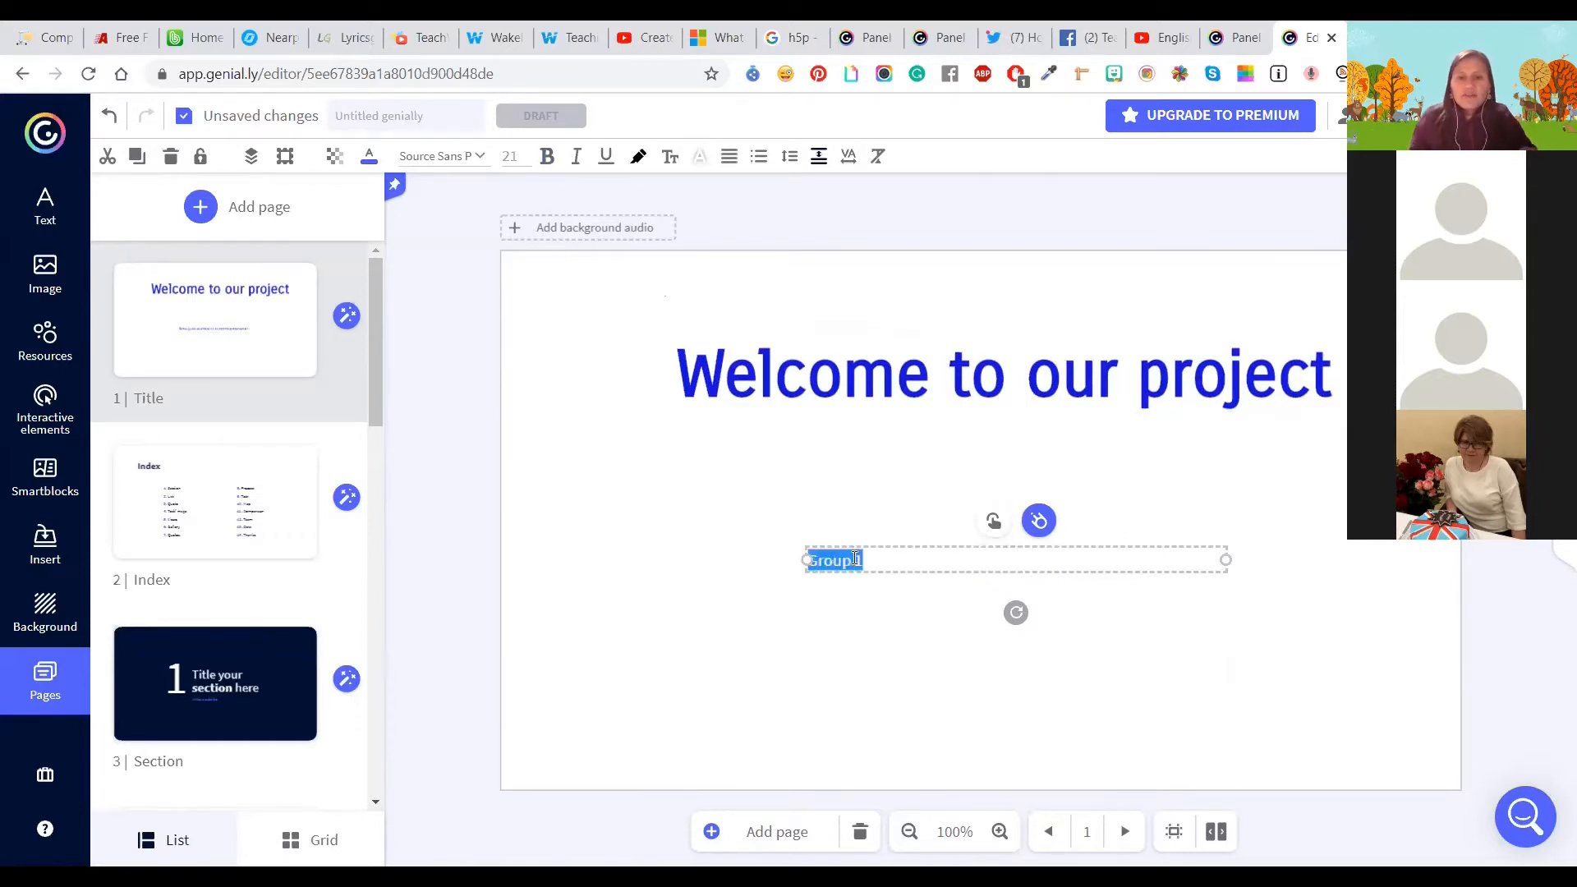
Step: Set the "Group 1" subtitle's font size to 50 px and move it up, closer beneath the title's centre
click(515, 156)
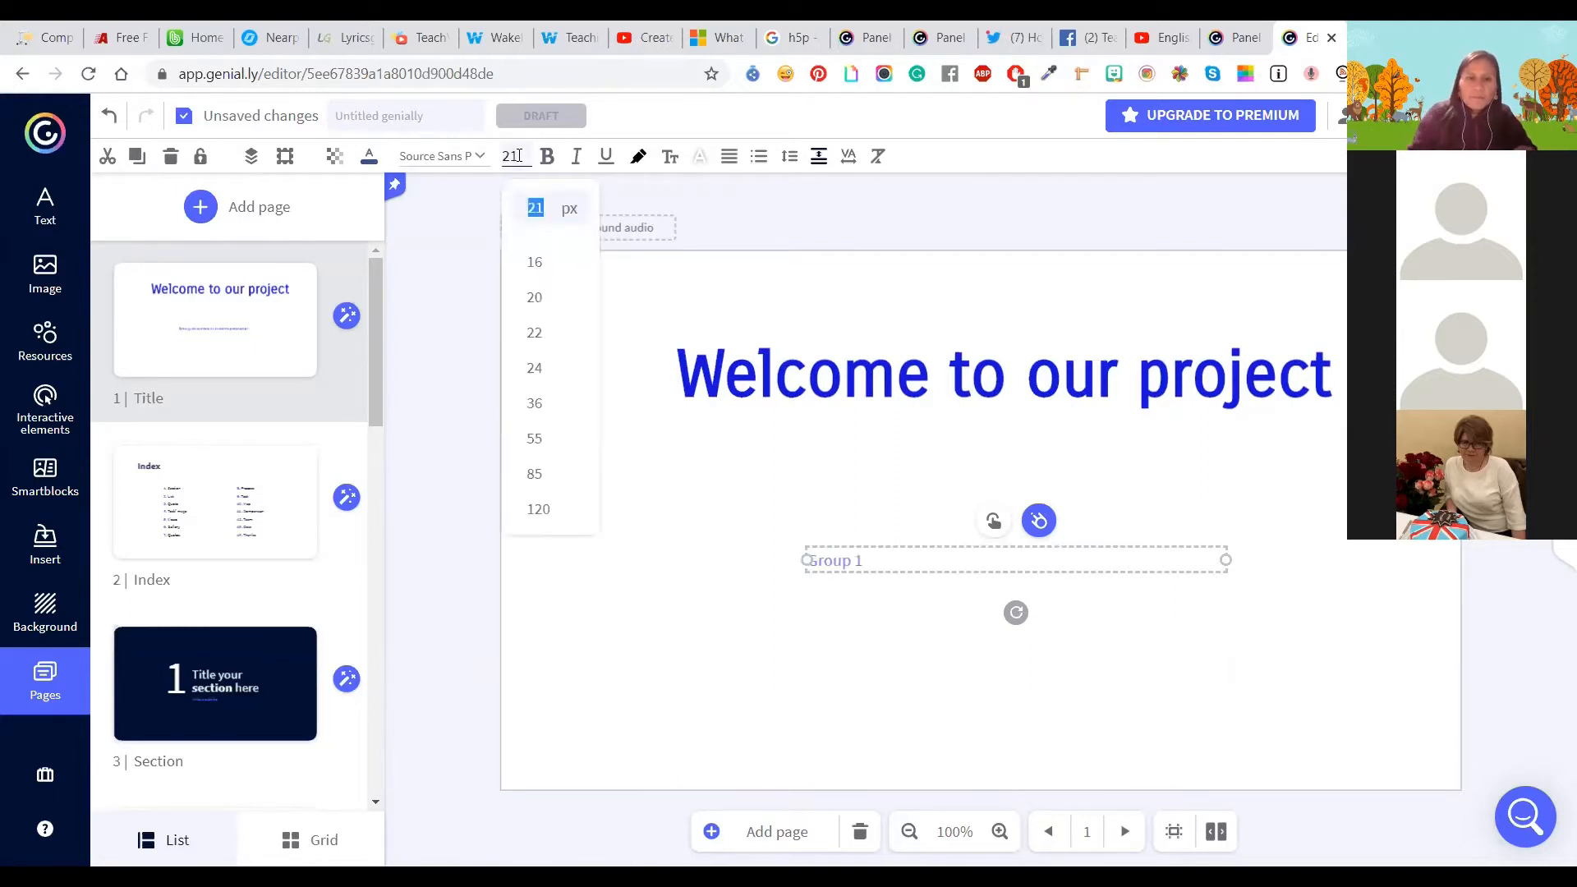
text(50)
key(Return)
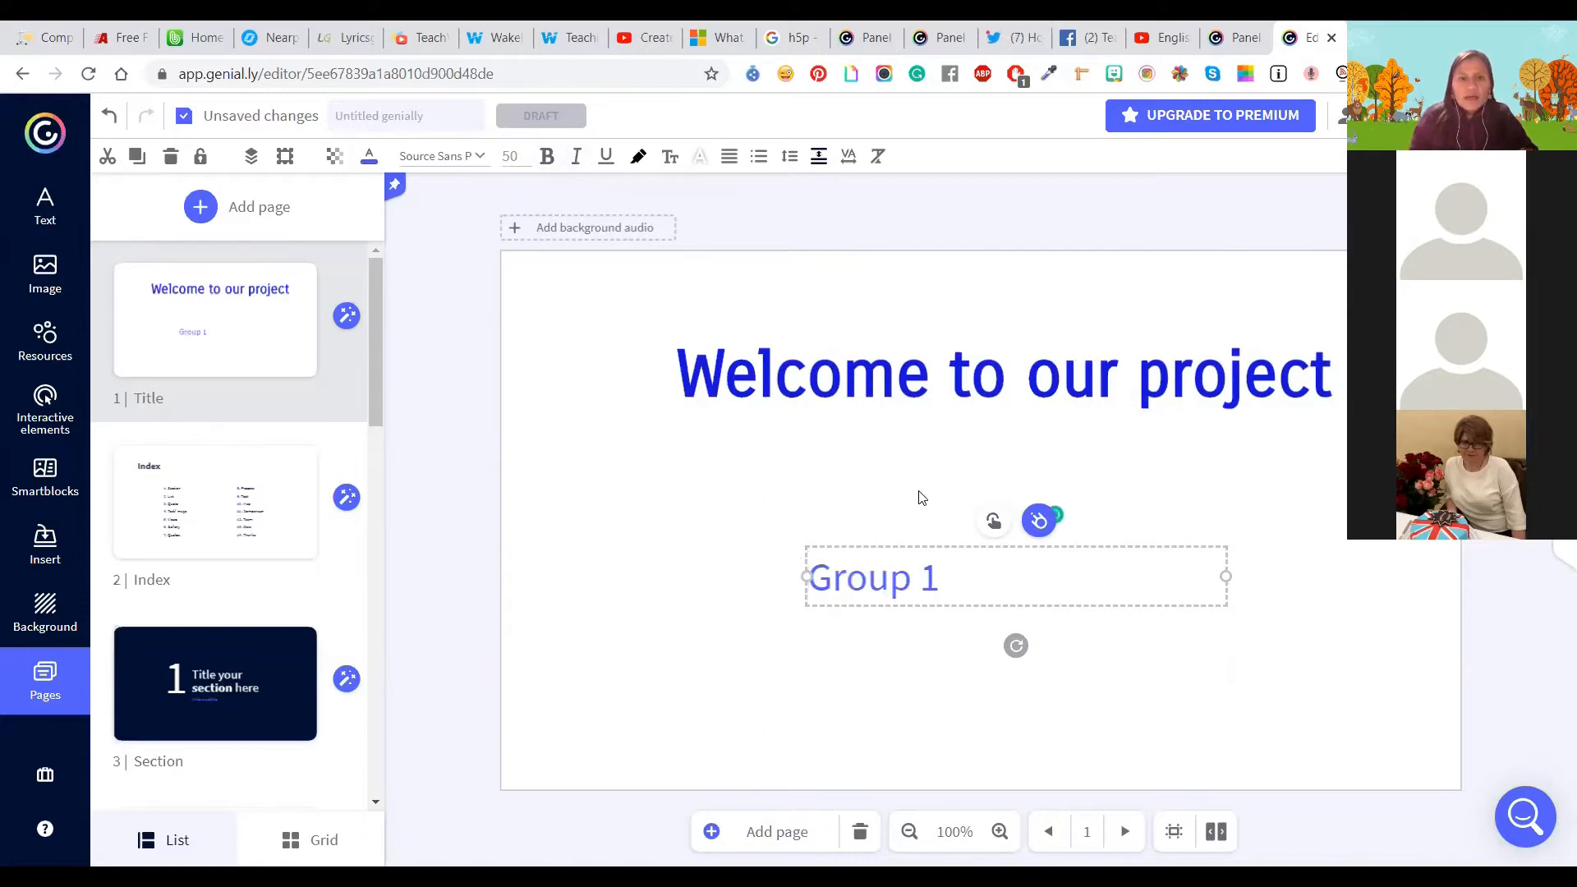
drag(926, 545, 996, 517)
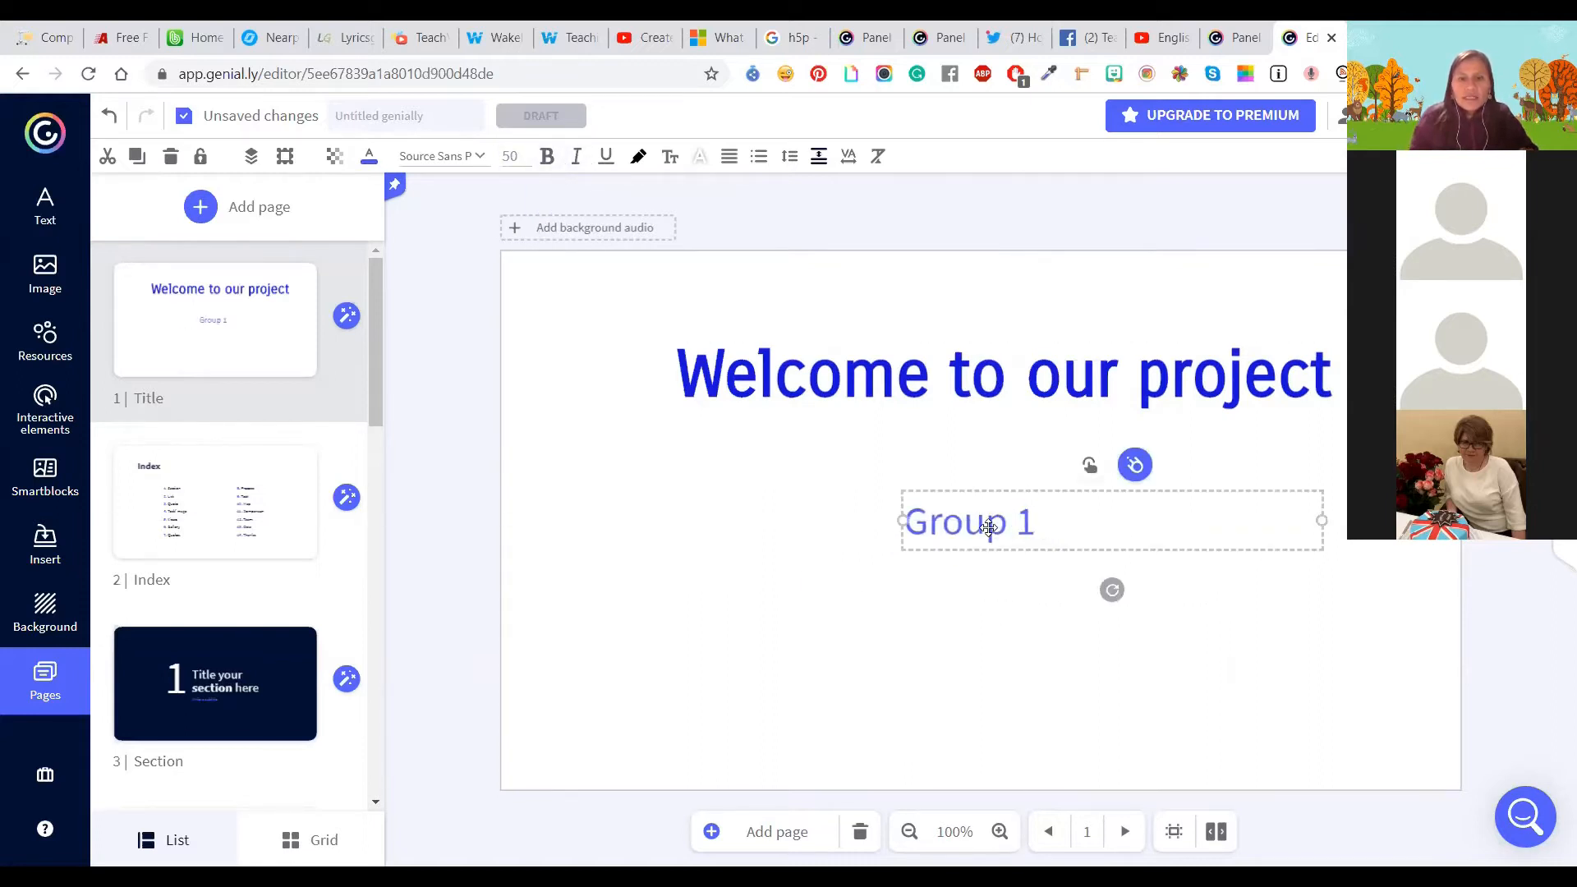
Step: Recolour the "Group 1" subtitle text black
double_click(990, 525)
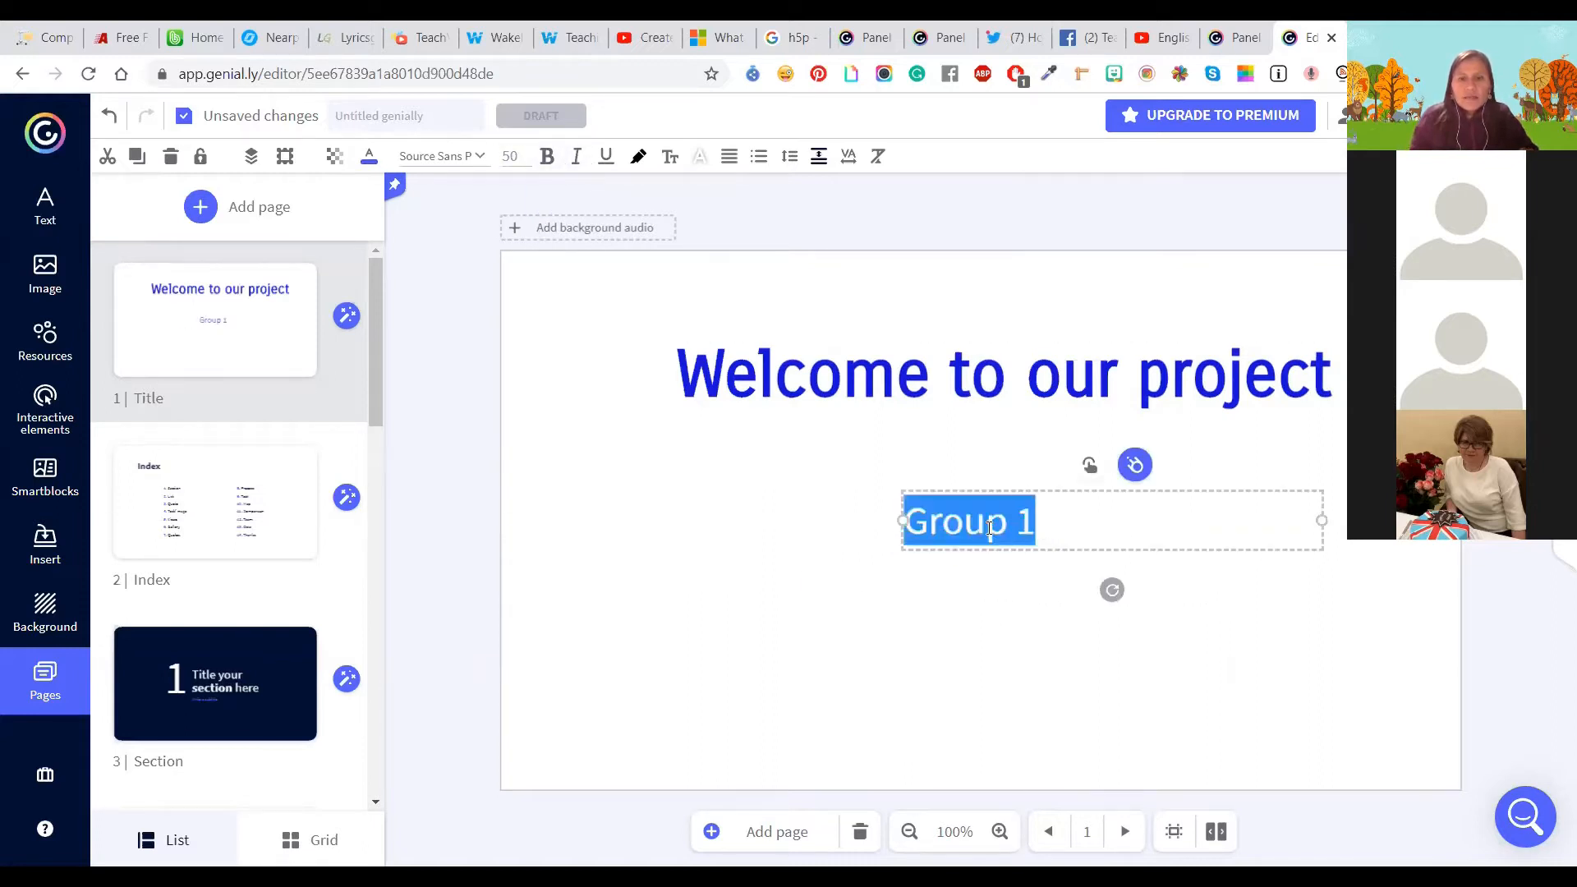
click(369, 156)
click(427, 452)
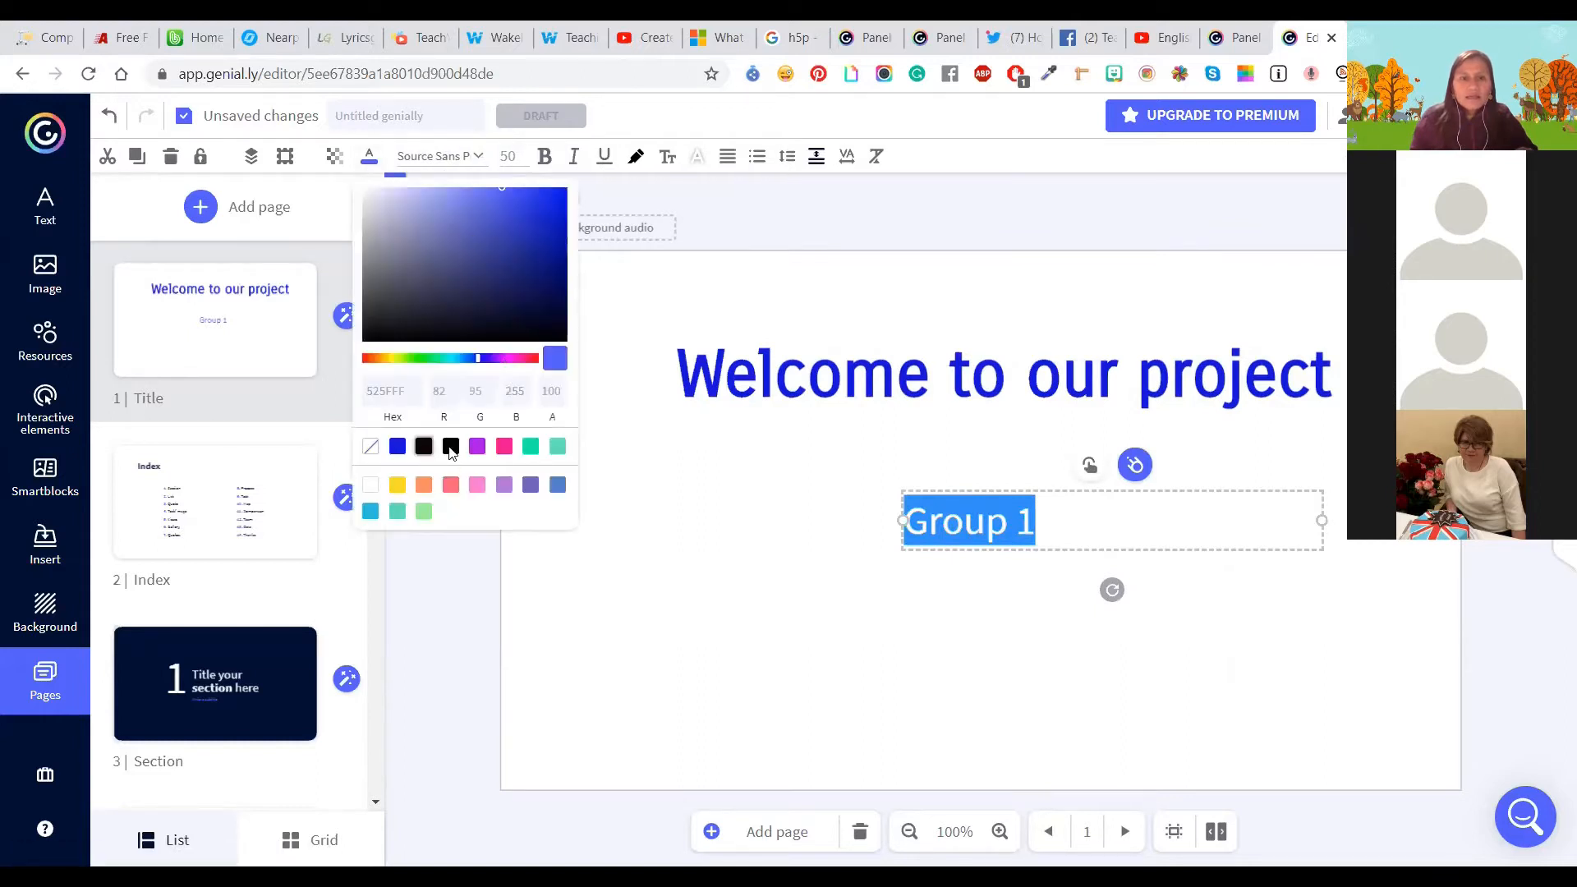
click(906, 658)
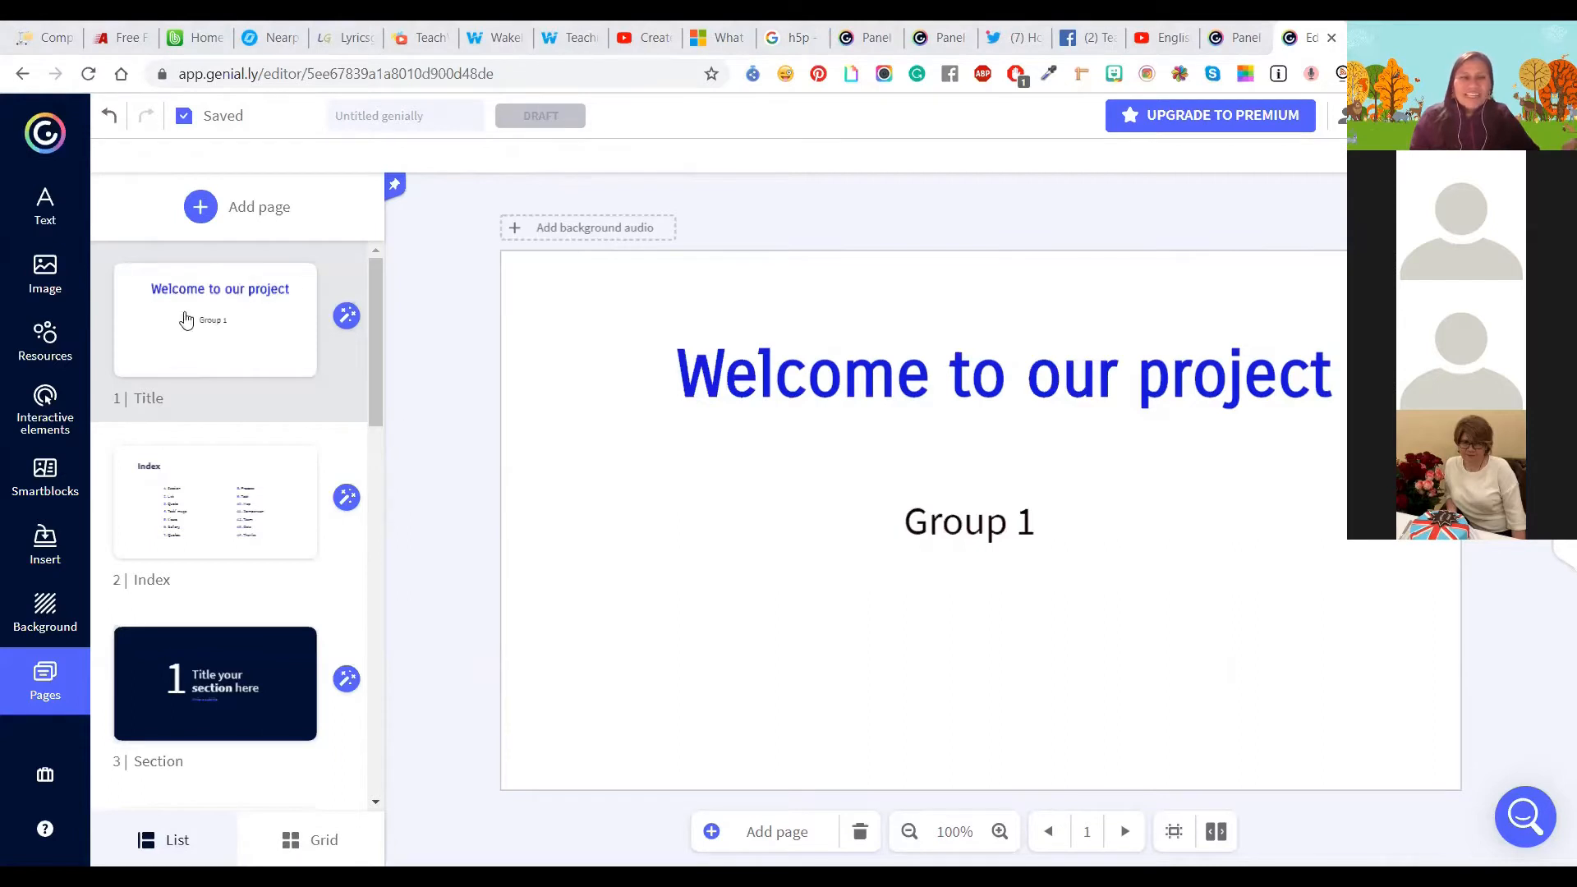
mouse_move(236, 320)
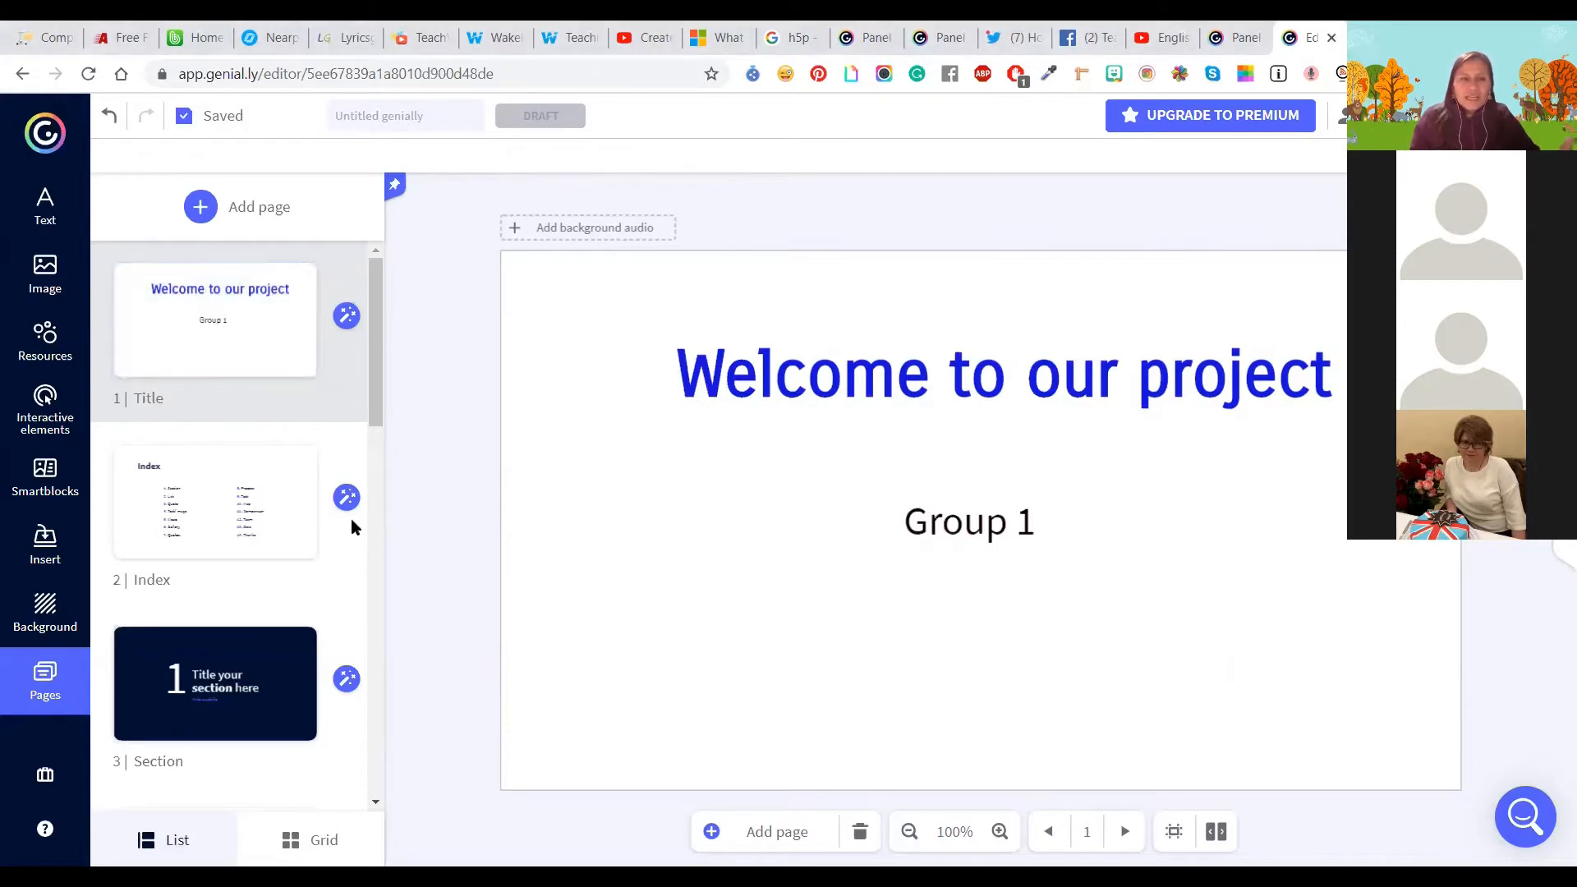
Step: Try solid yellow, orange, red, blue and light green as the title page's background colour
click(48, 631)
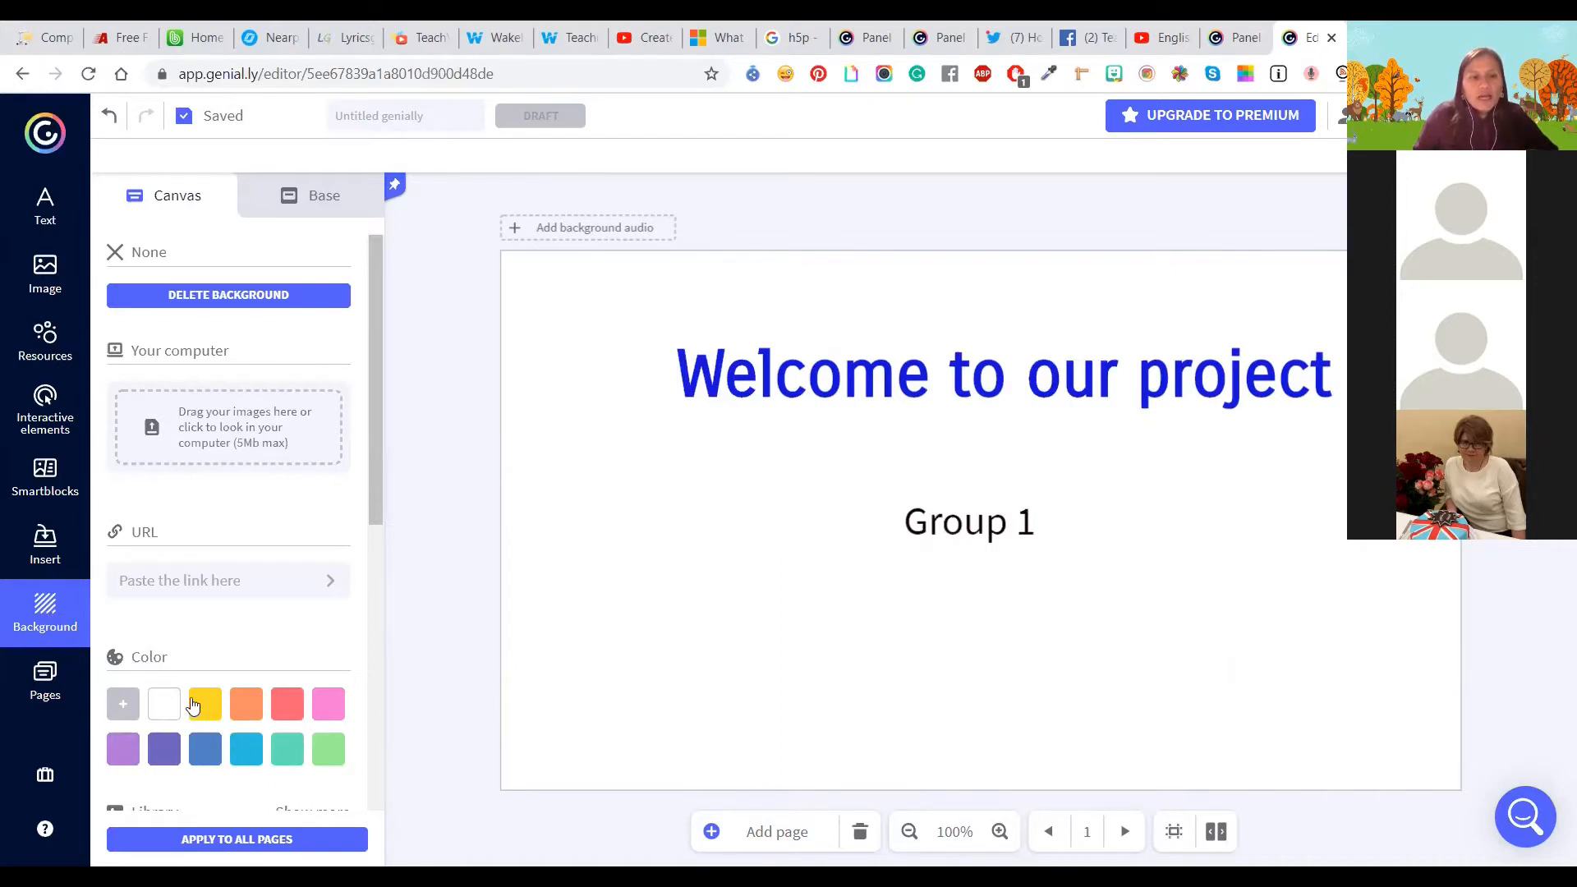
scroll(200, 701, down, 3)
click(201, 507)
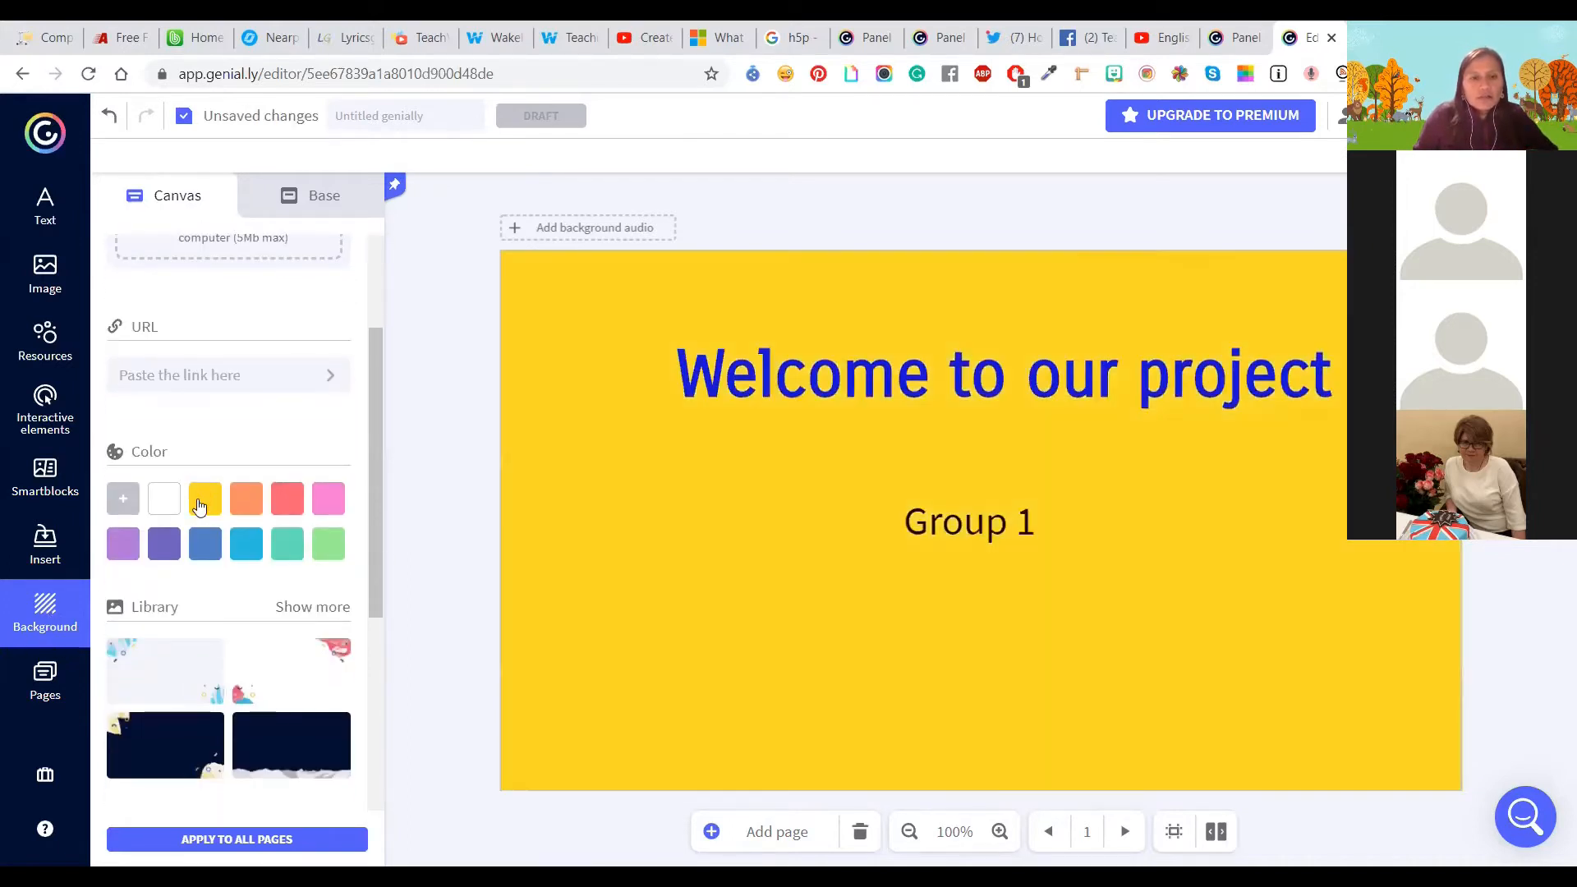
click(248, 508)
click(298, 512)
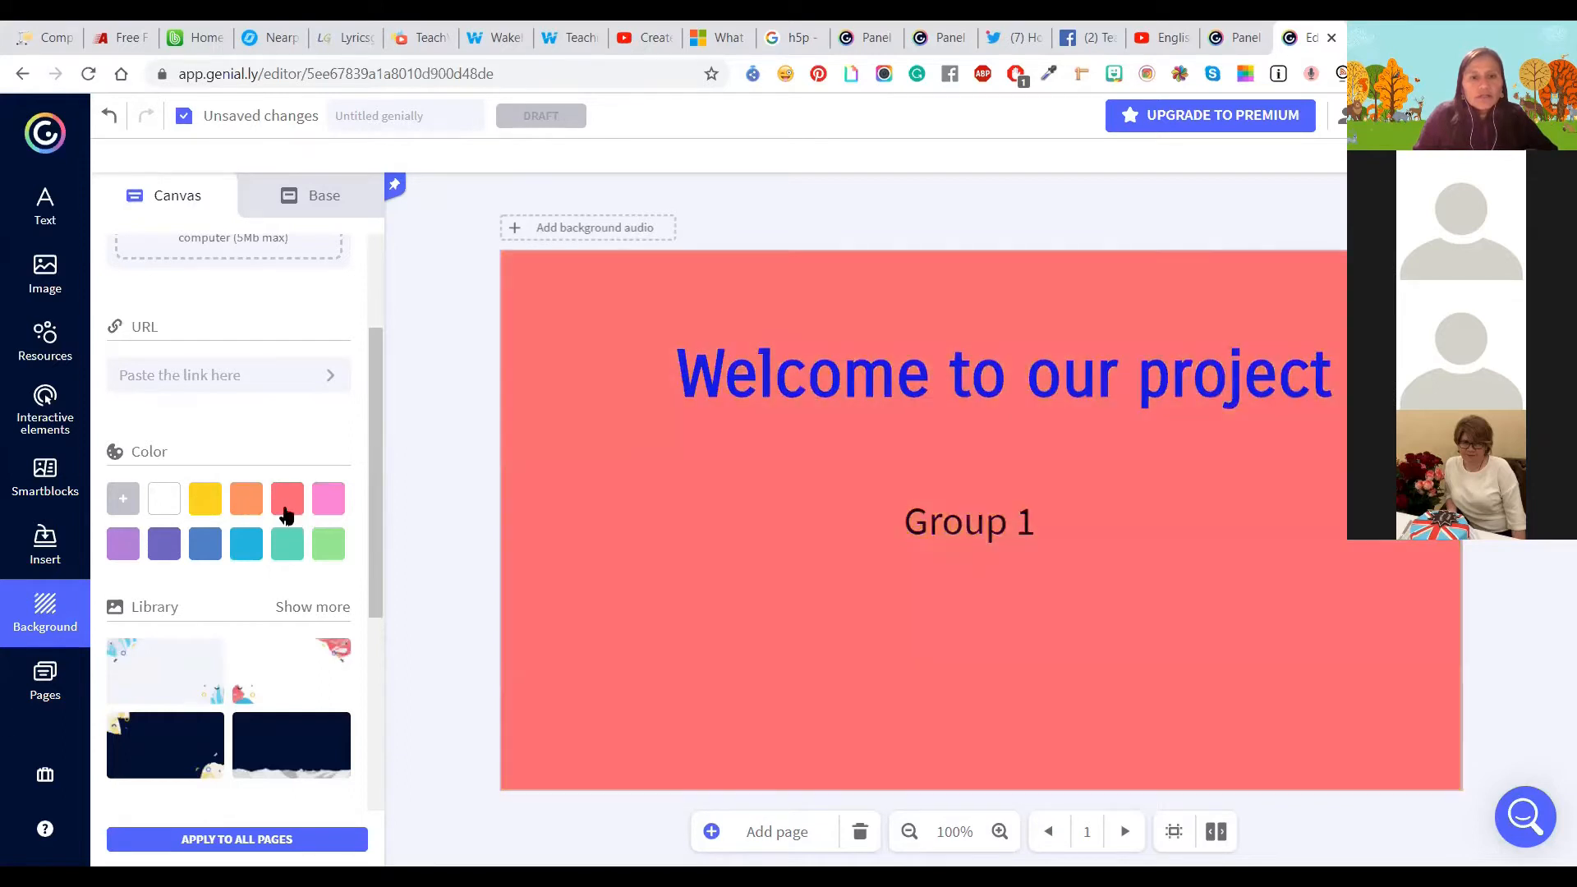
click(207, 549)
click(324, 548)
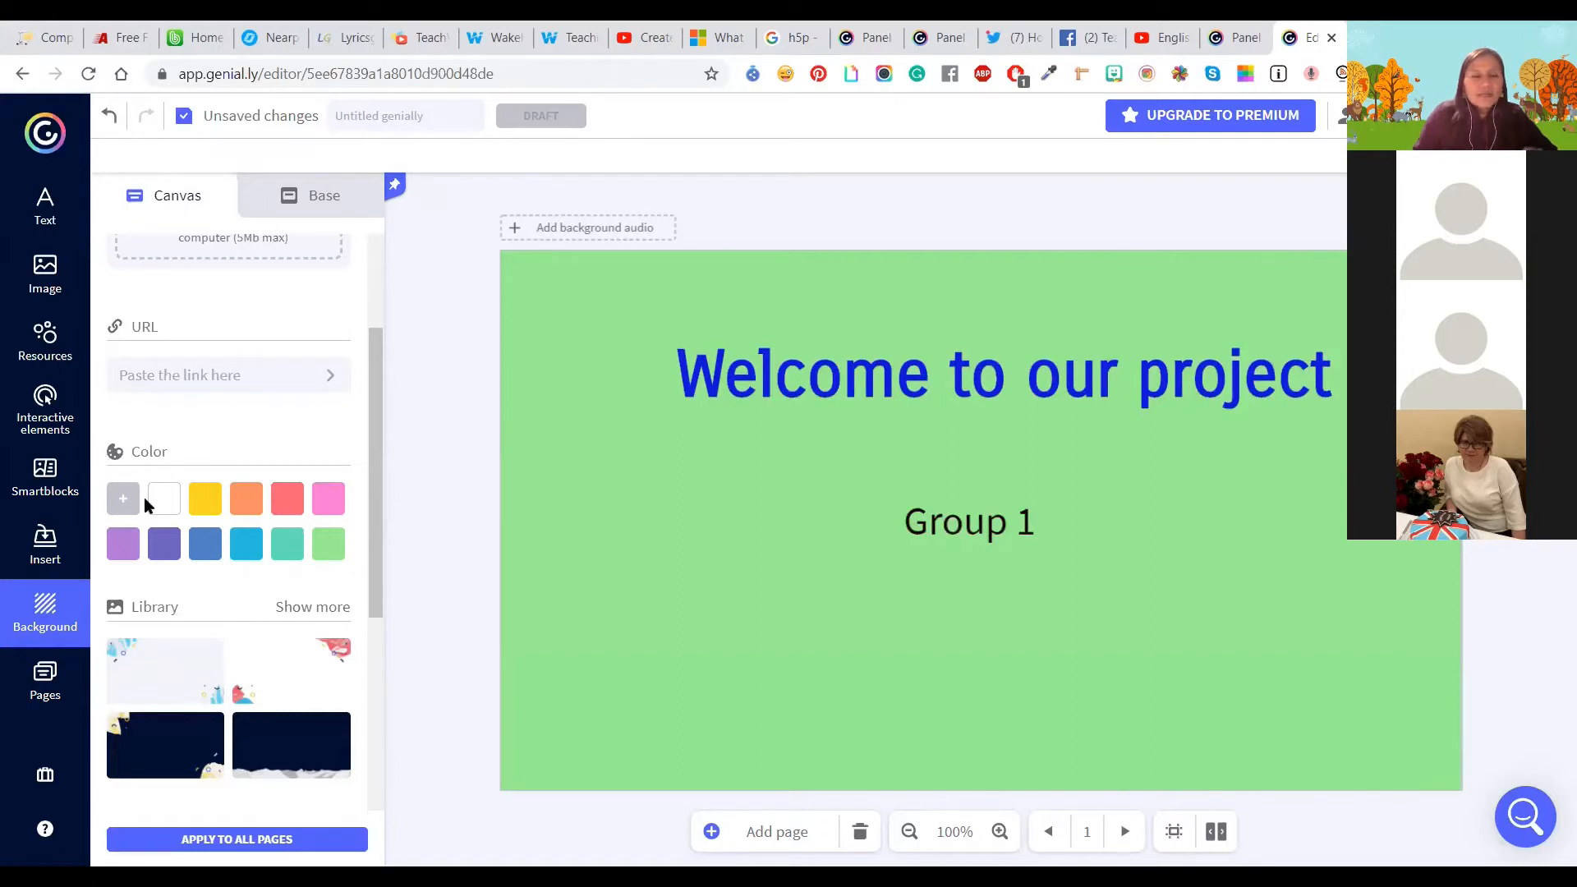
Step: Try the blue grid, snowflake, dark blue mountain and brown-and-blue map images from the library as the page background
scroll(145, 496, down, 3)
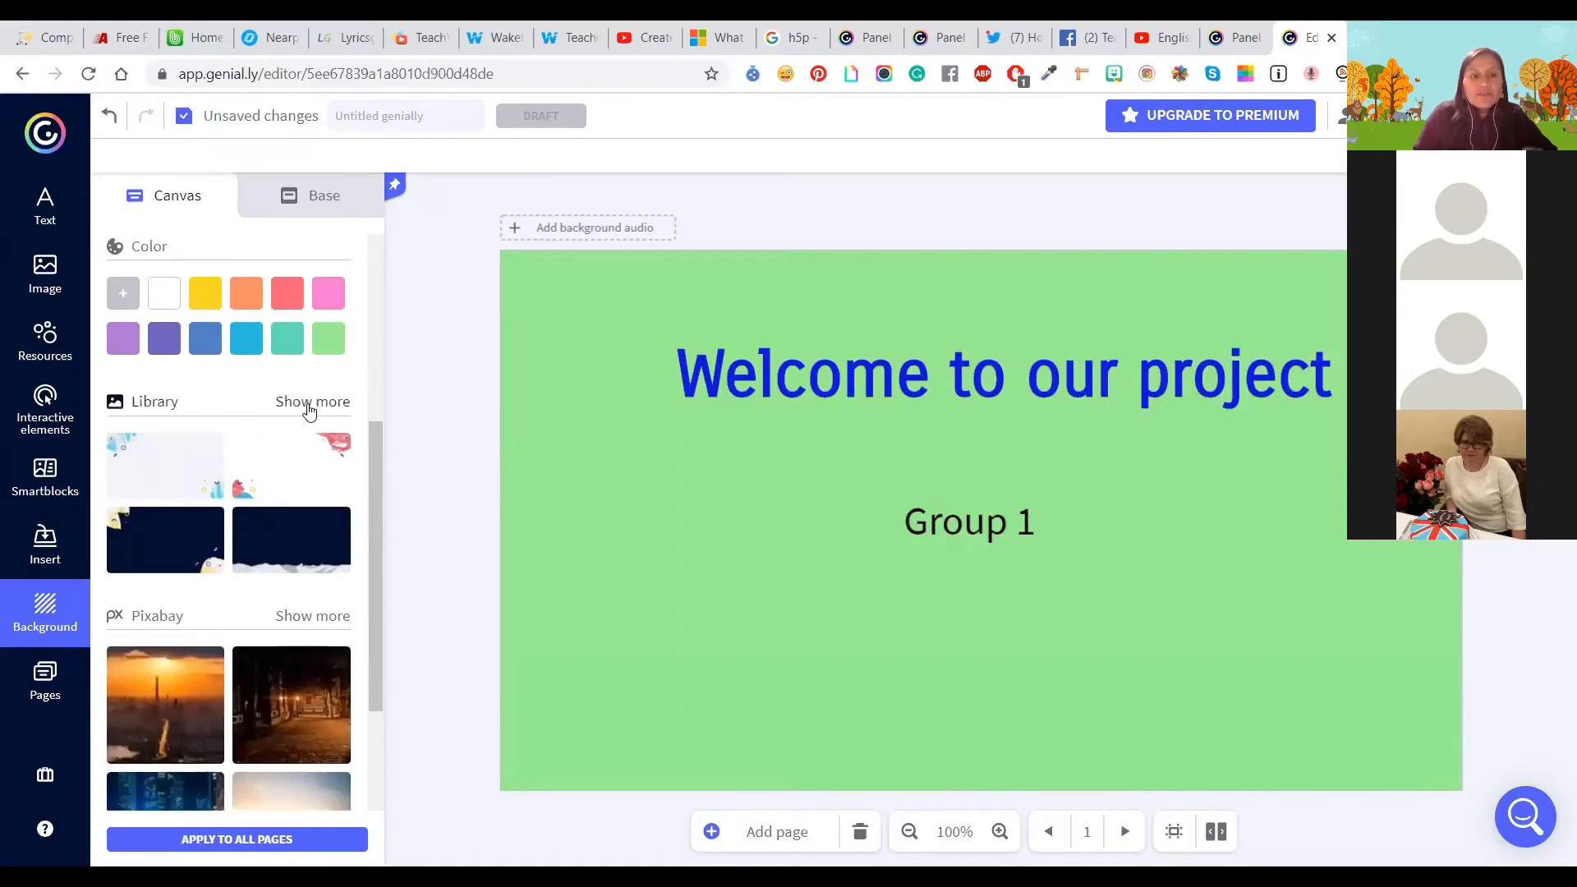
click(309, 403)
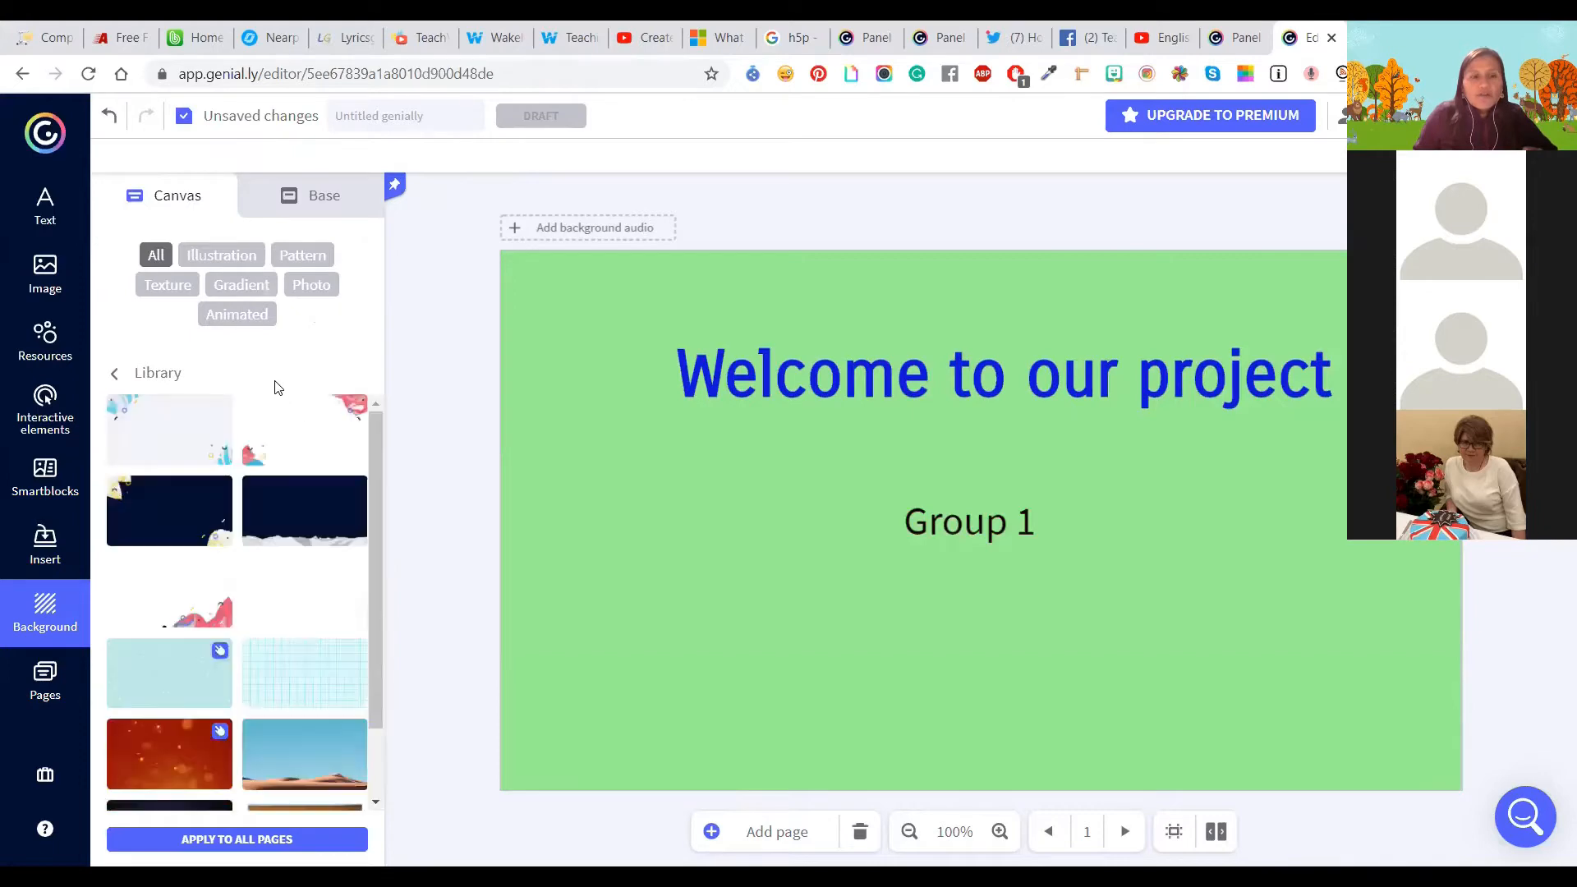
click(294, 696)
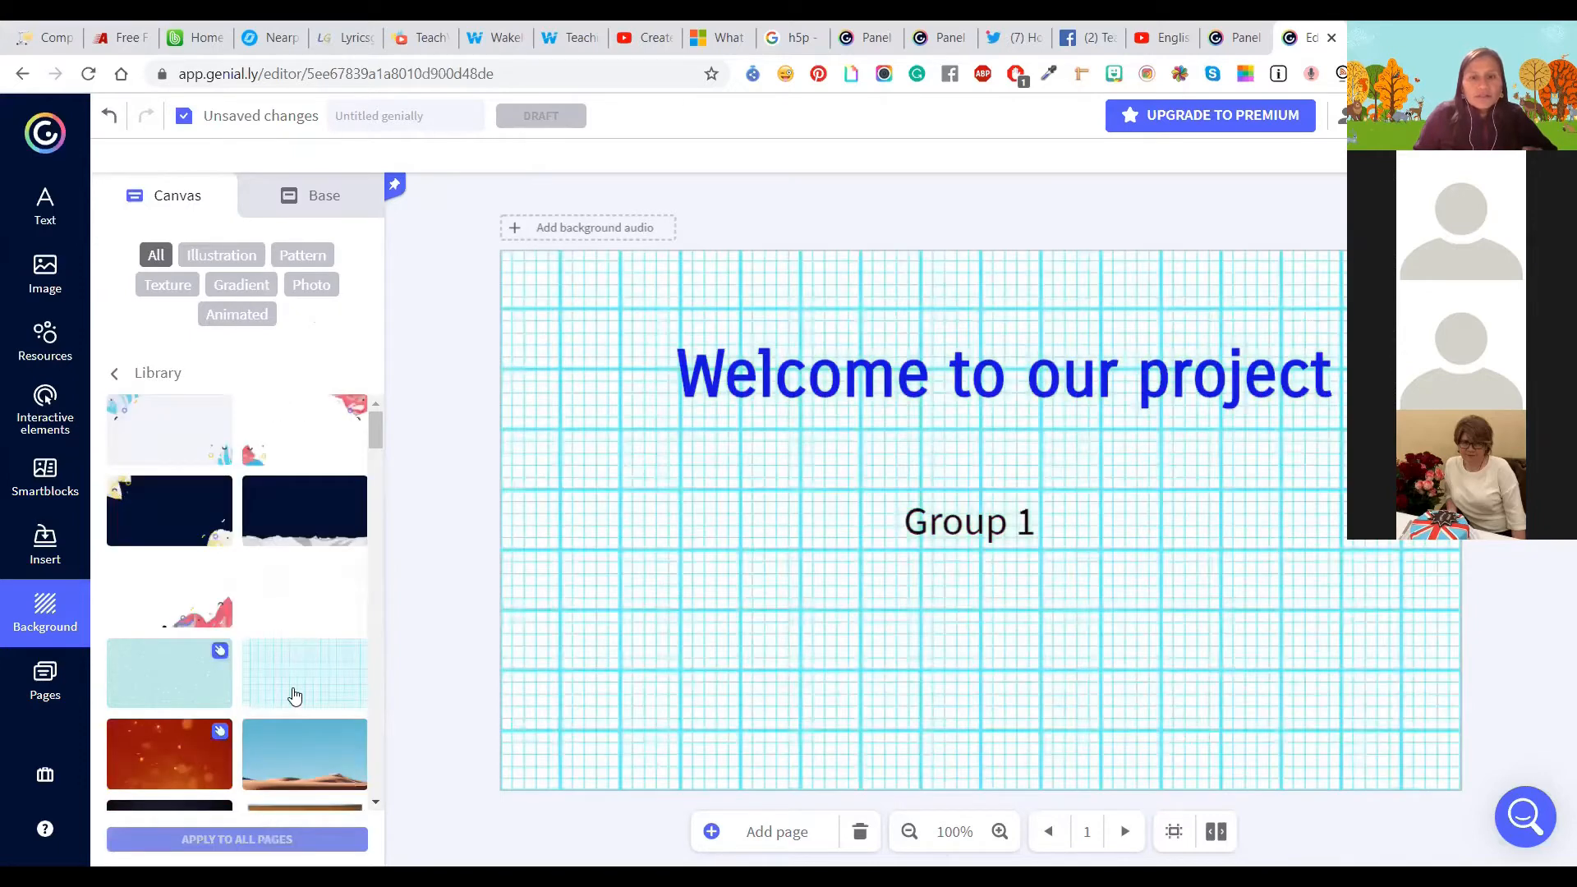
click(188, 688)
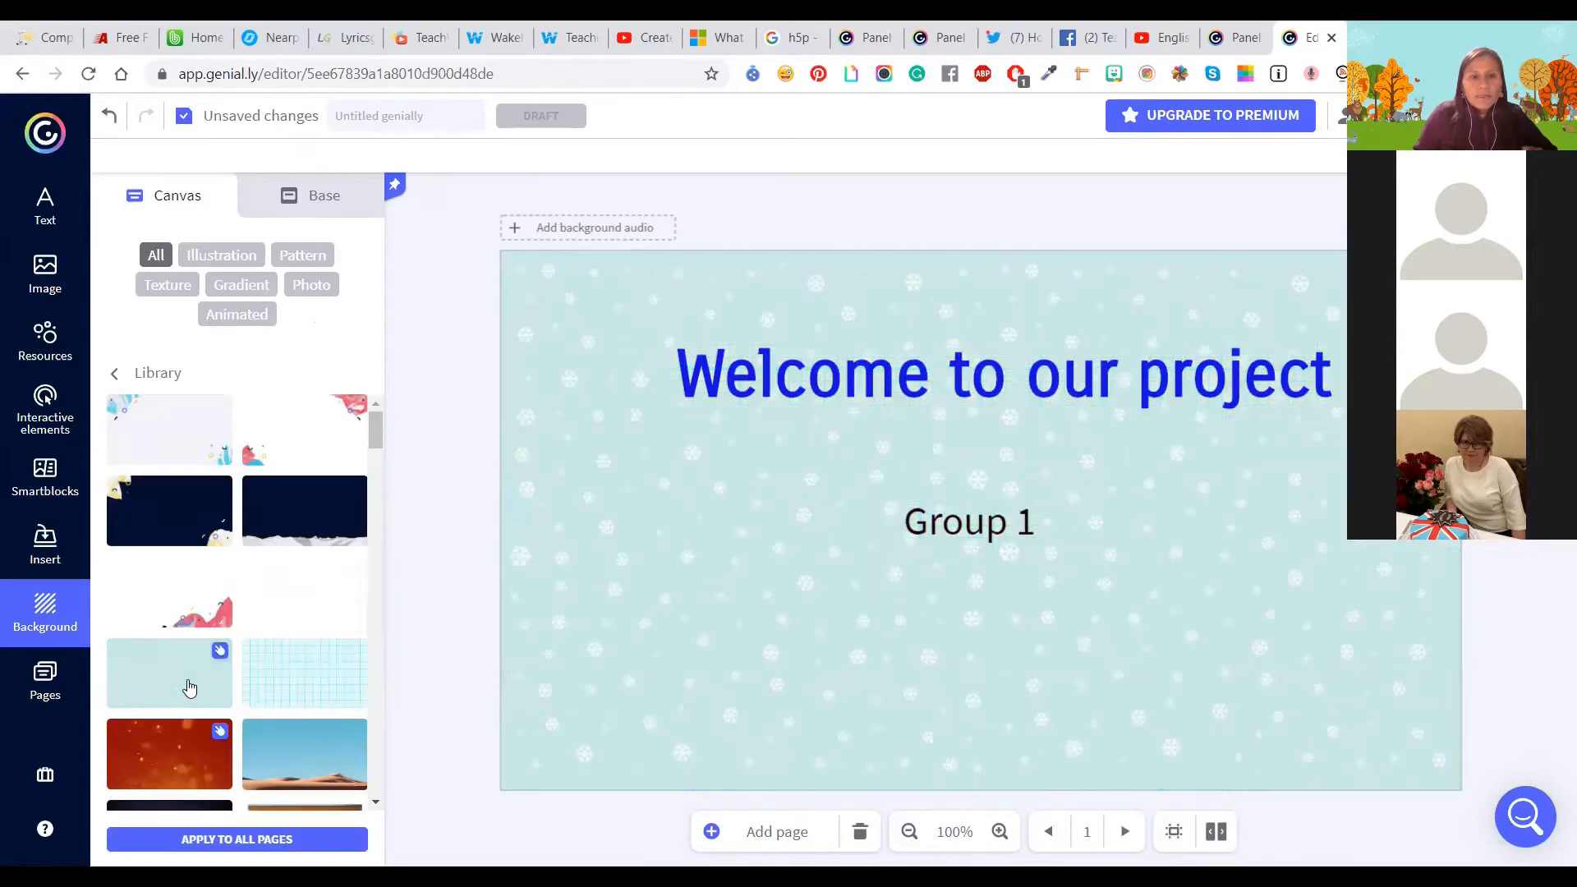
click(304, 510)
scroll(301, 605, down, 5)
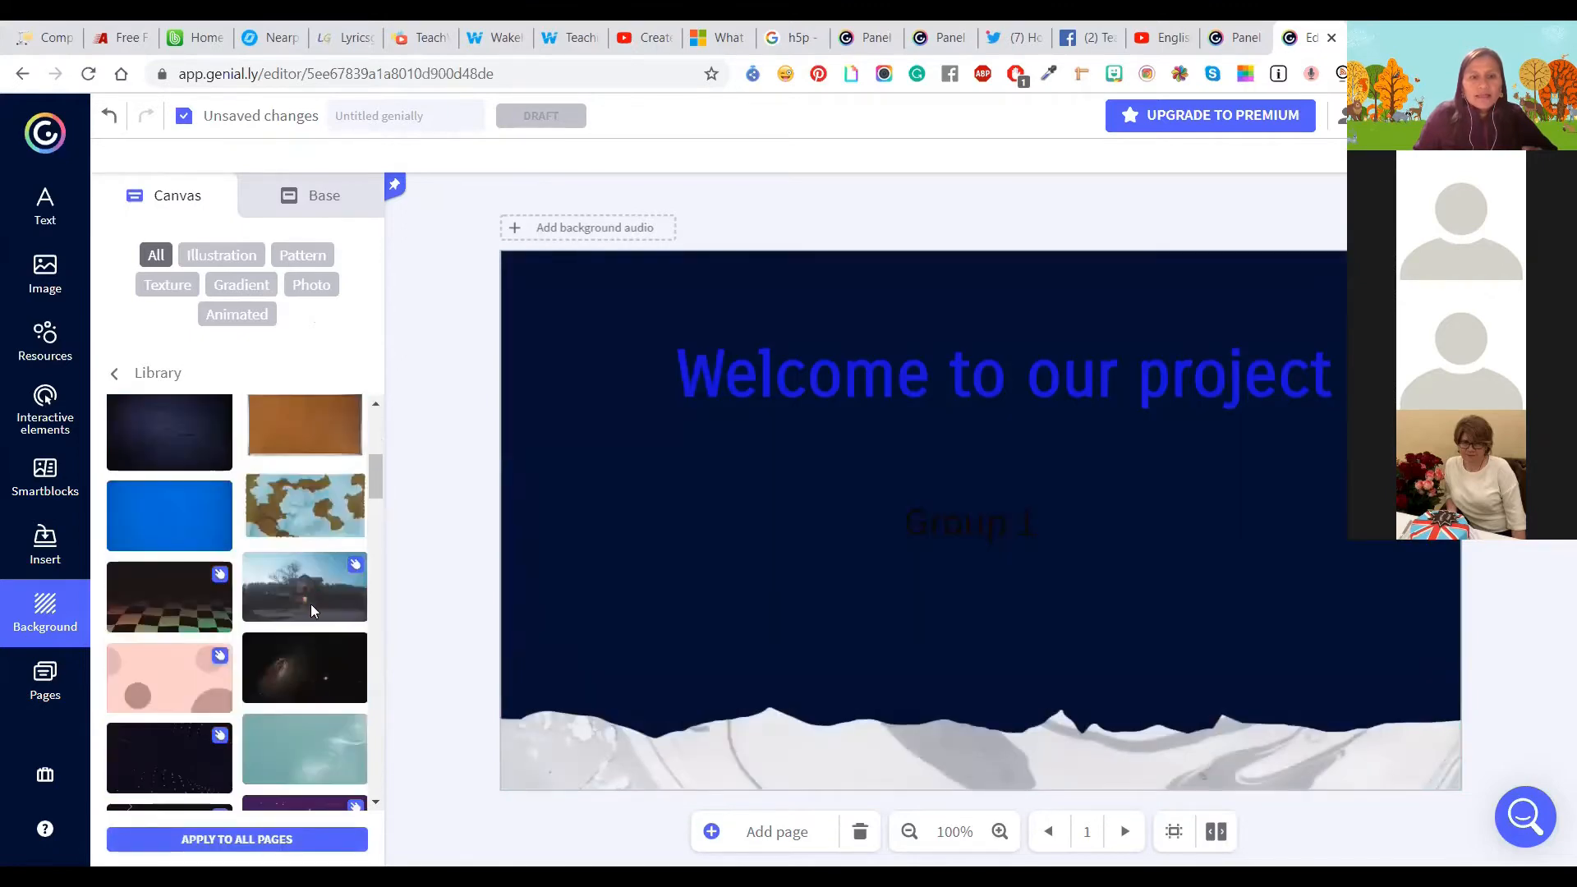
scroll(310, 657, up, 3)
click(309, 713)
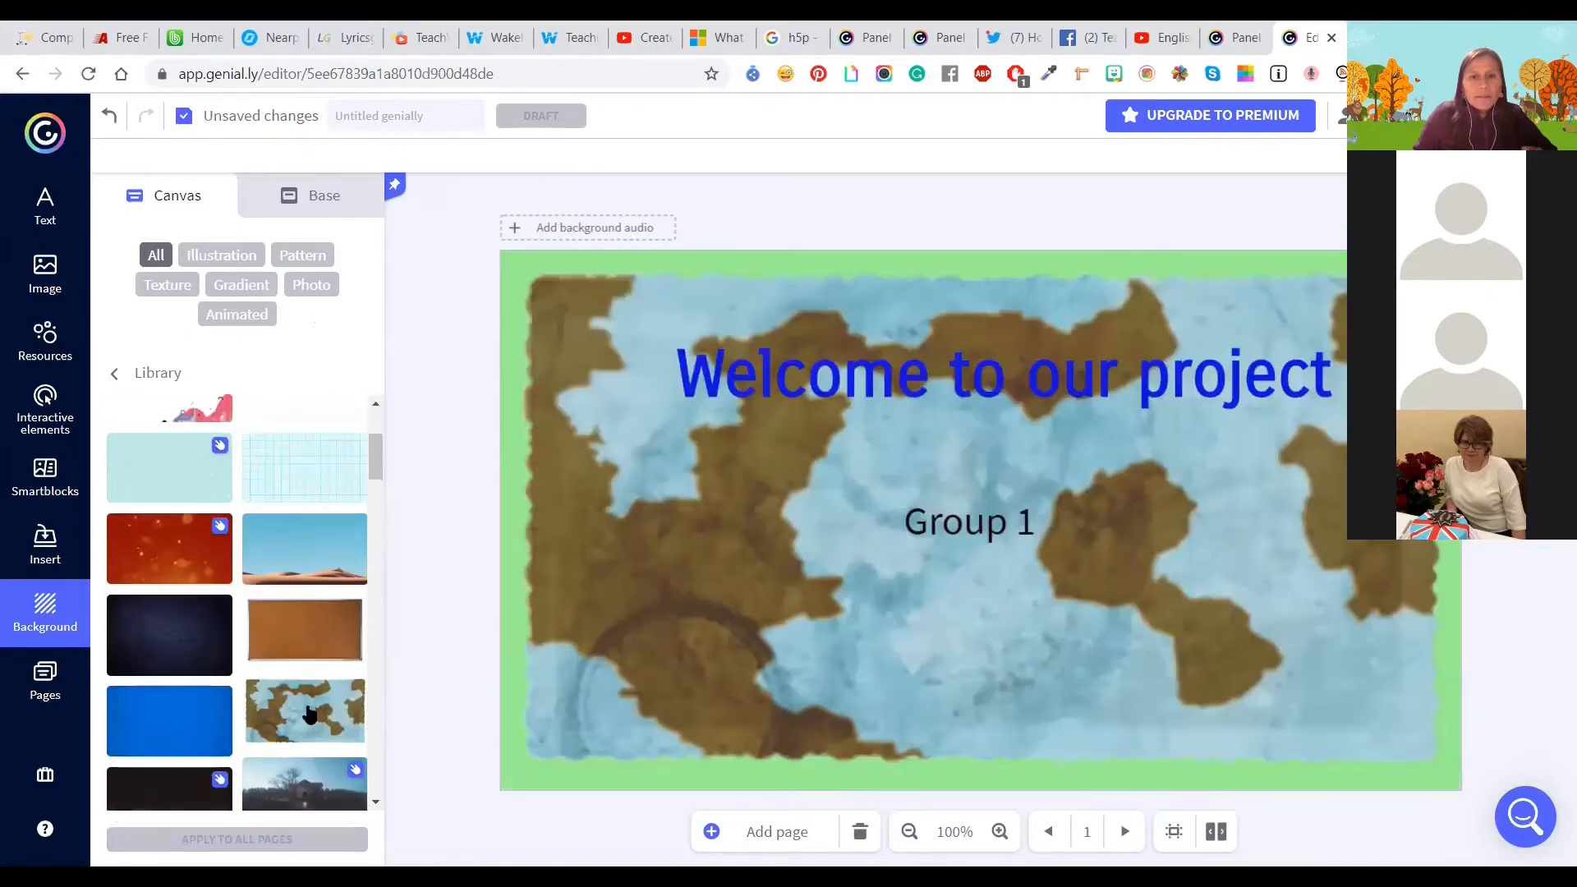
scroll(301, 710, down, 4)
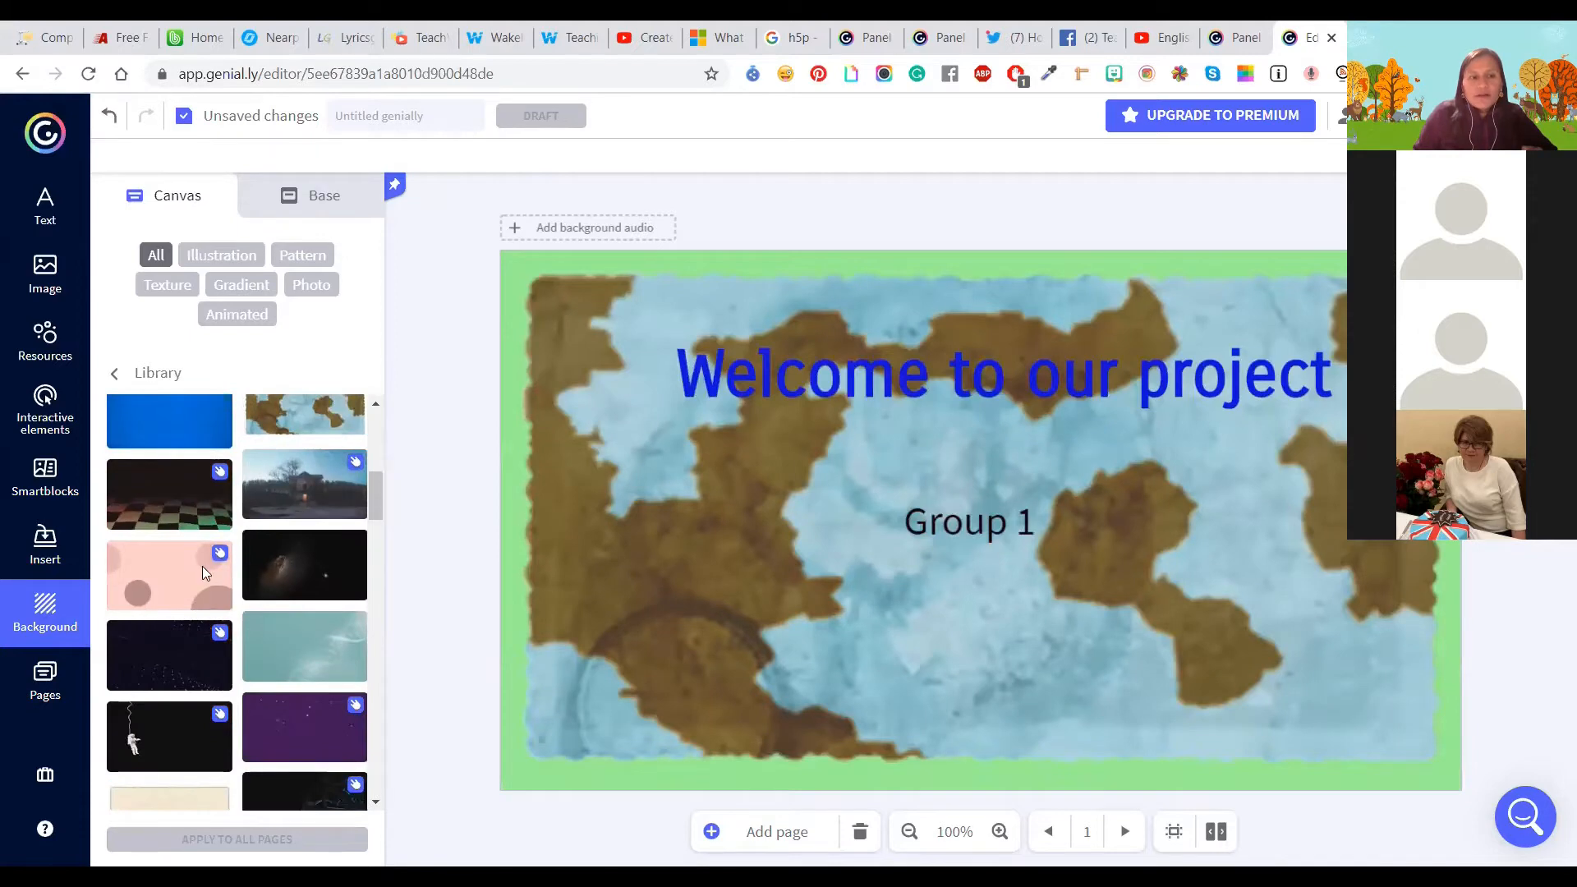
scroll(205, 572, up, 3)
Step: Set the Pixabay photo of a city skyline at sunset as the title page's background
click(114, 373)
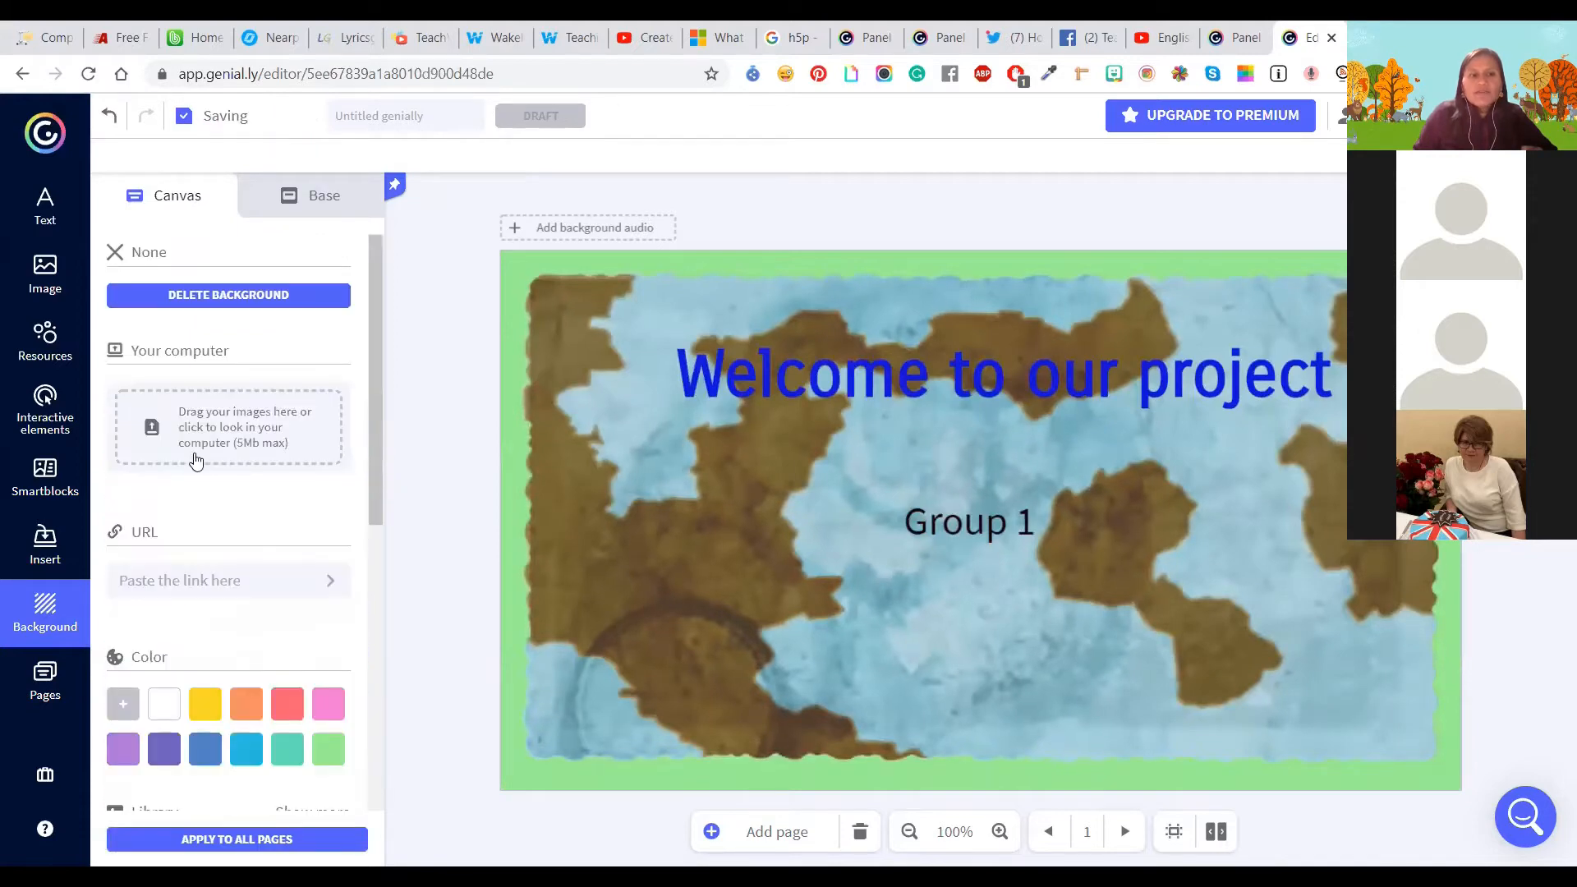
scroll(205, 542, down, 6)
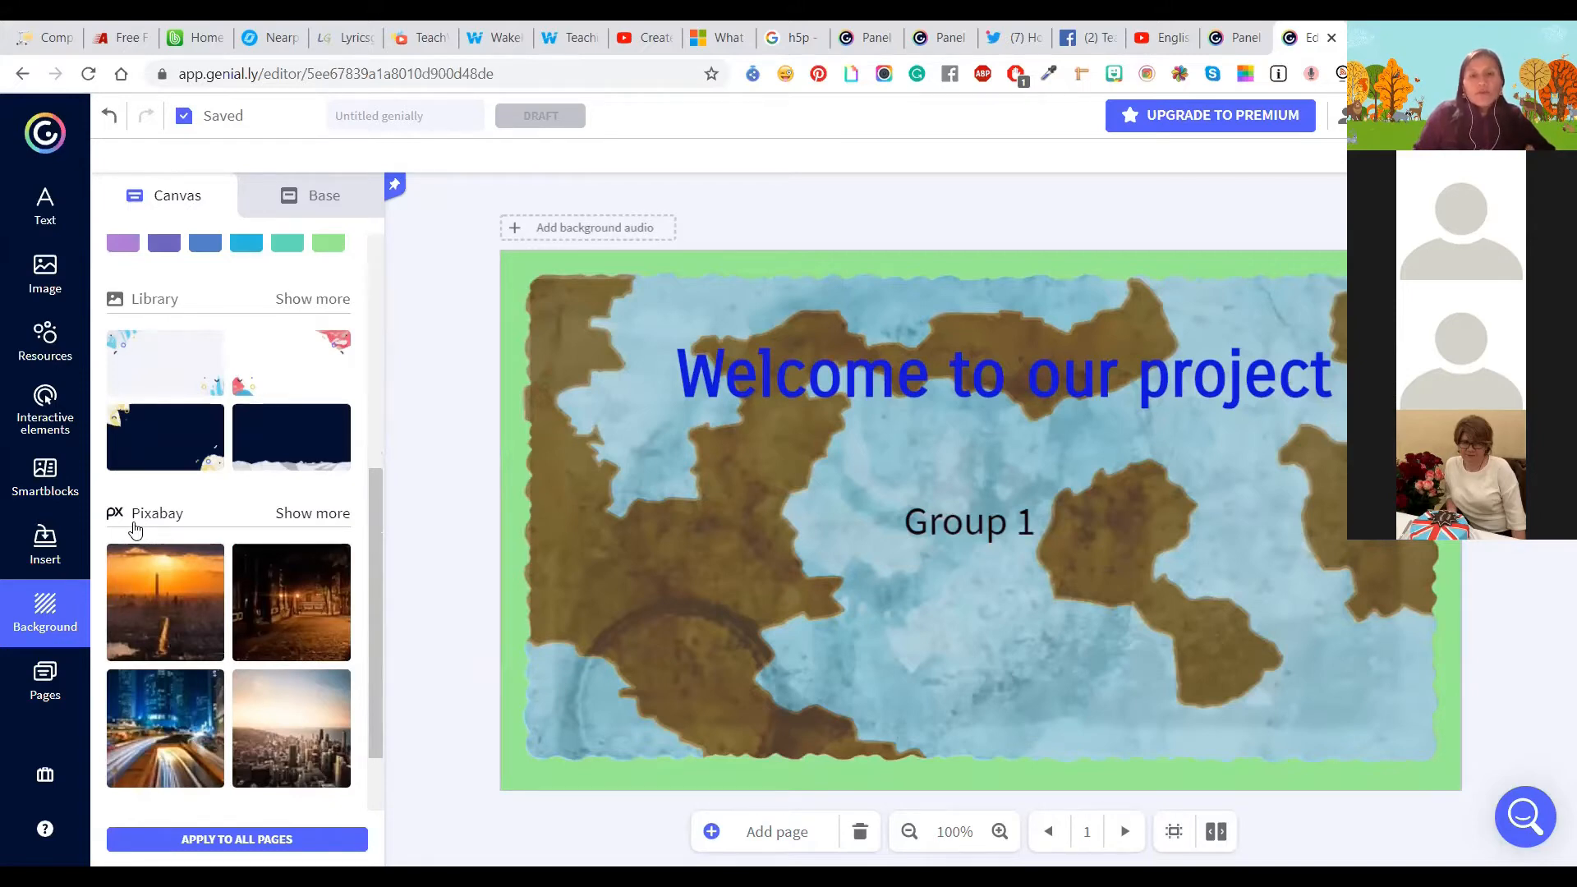
click(289, 516)
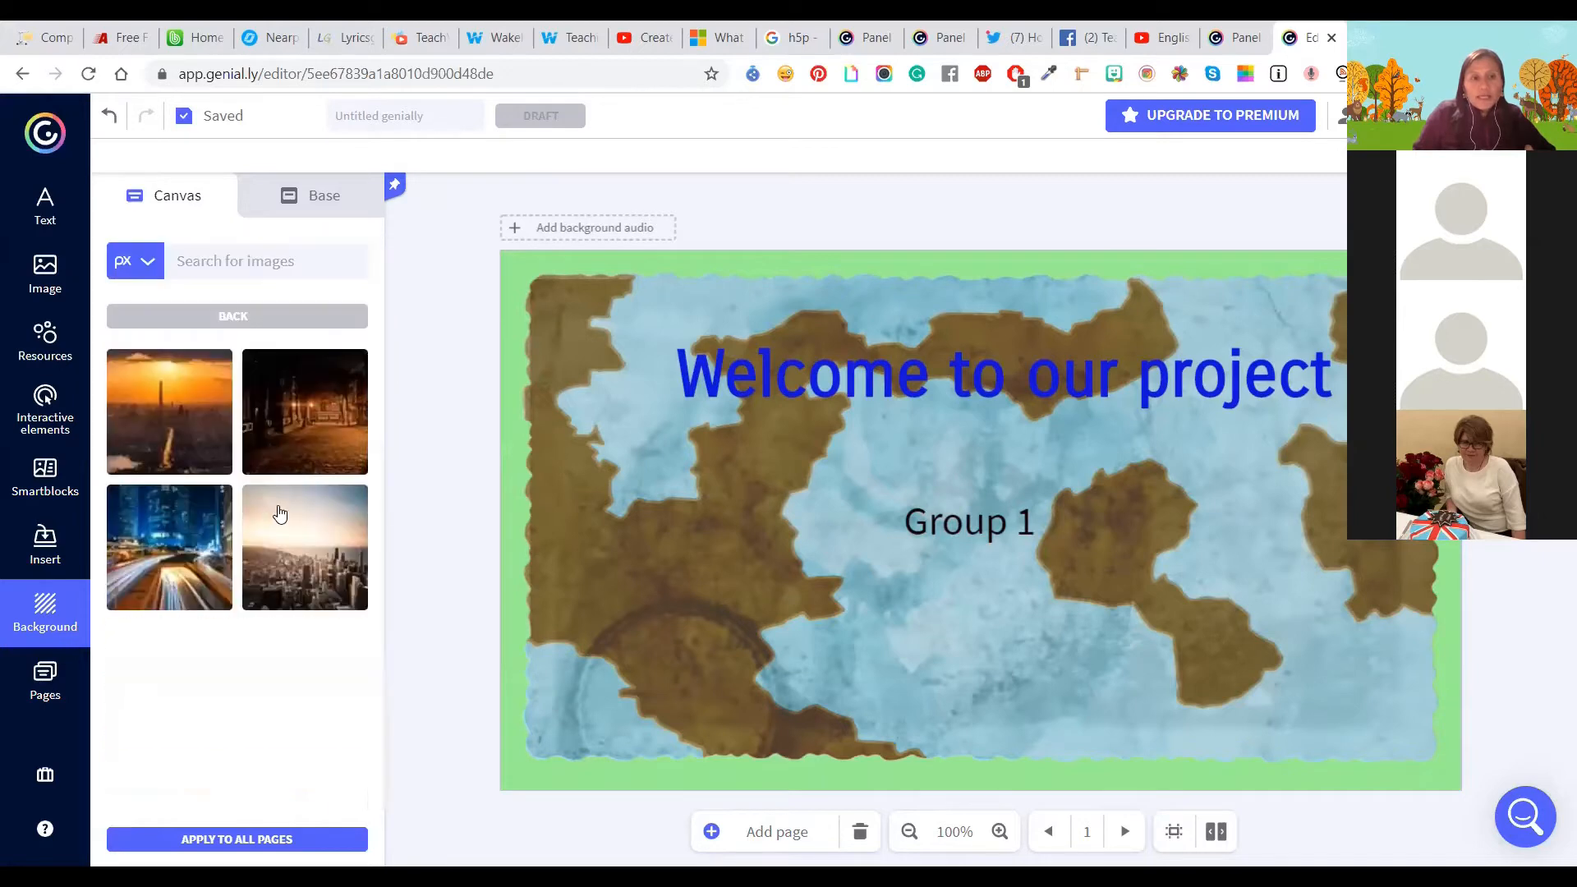
click(282, 578)
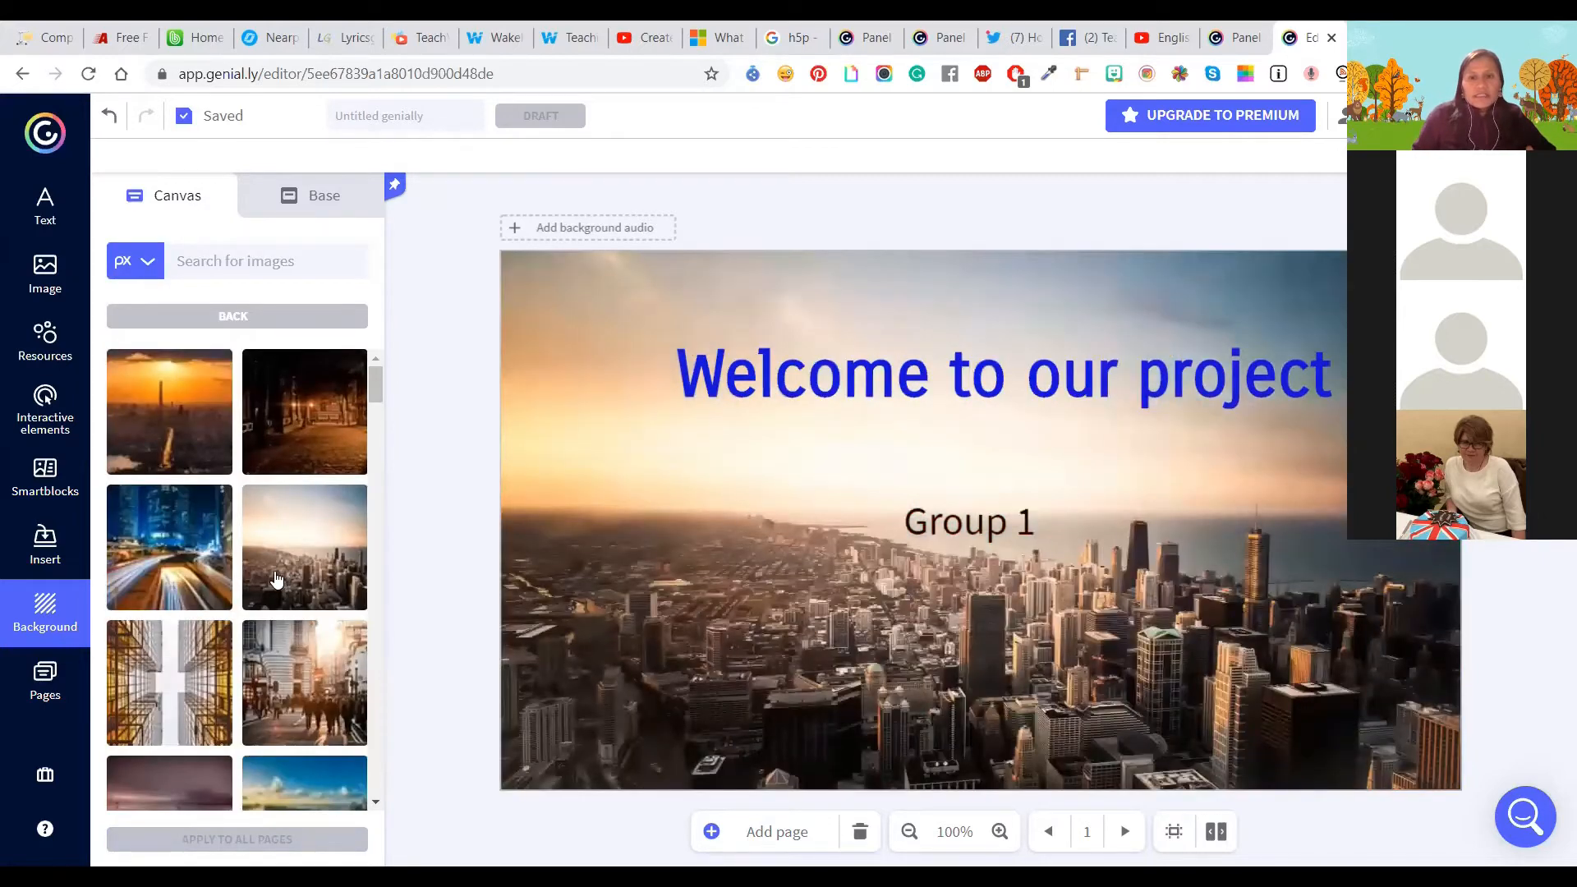
Step: Search the Pixabay background images for "school"
scroll(272, 574, down, 3)
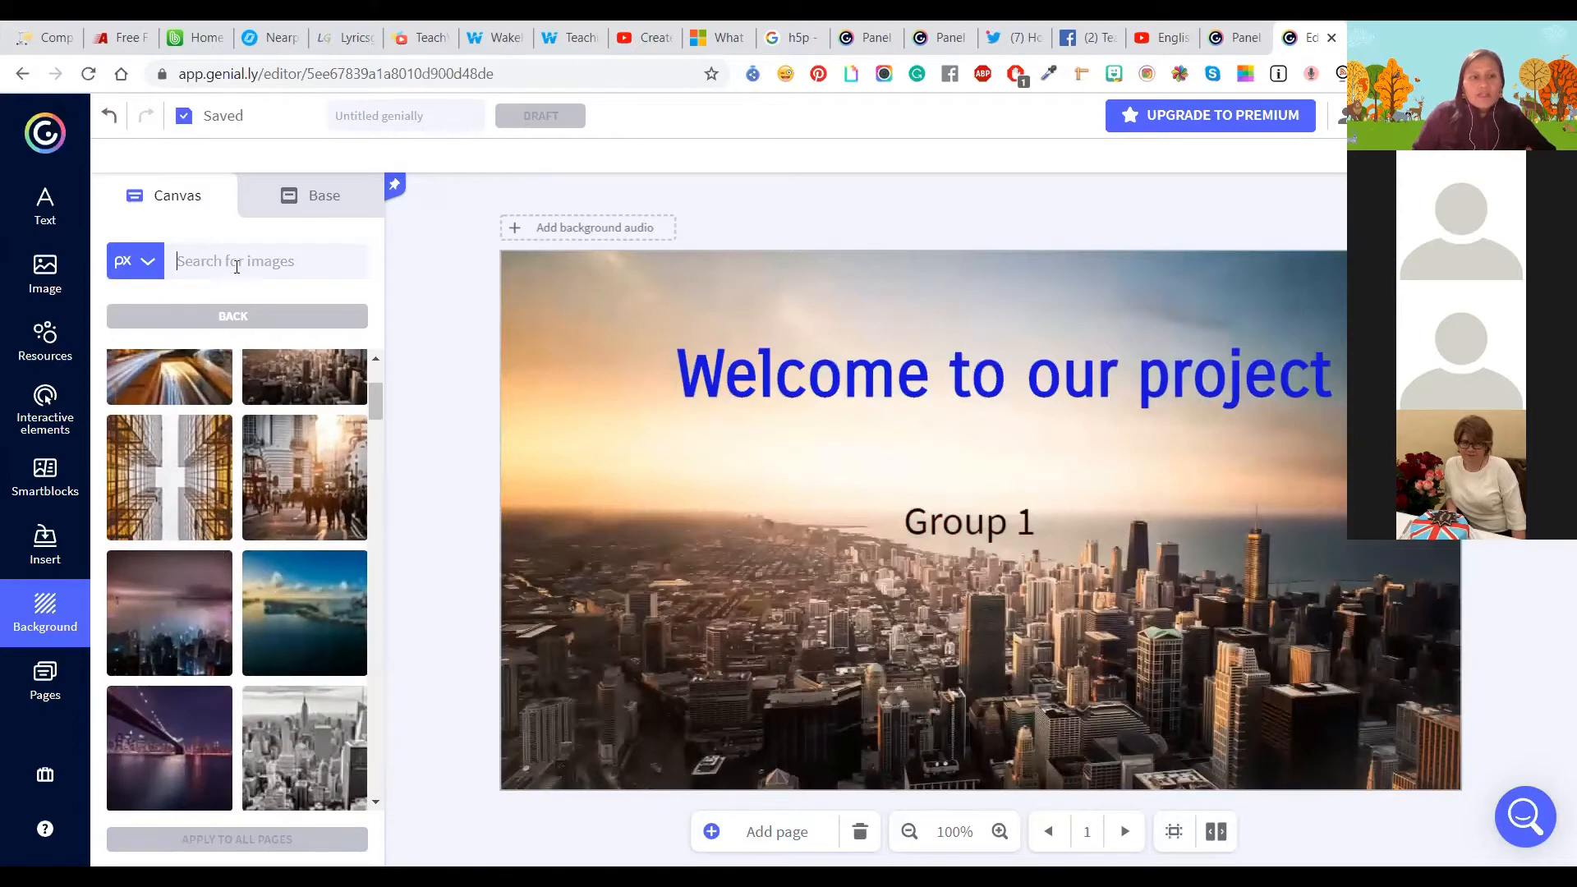
text(sch)
text(ool)
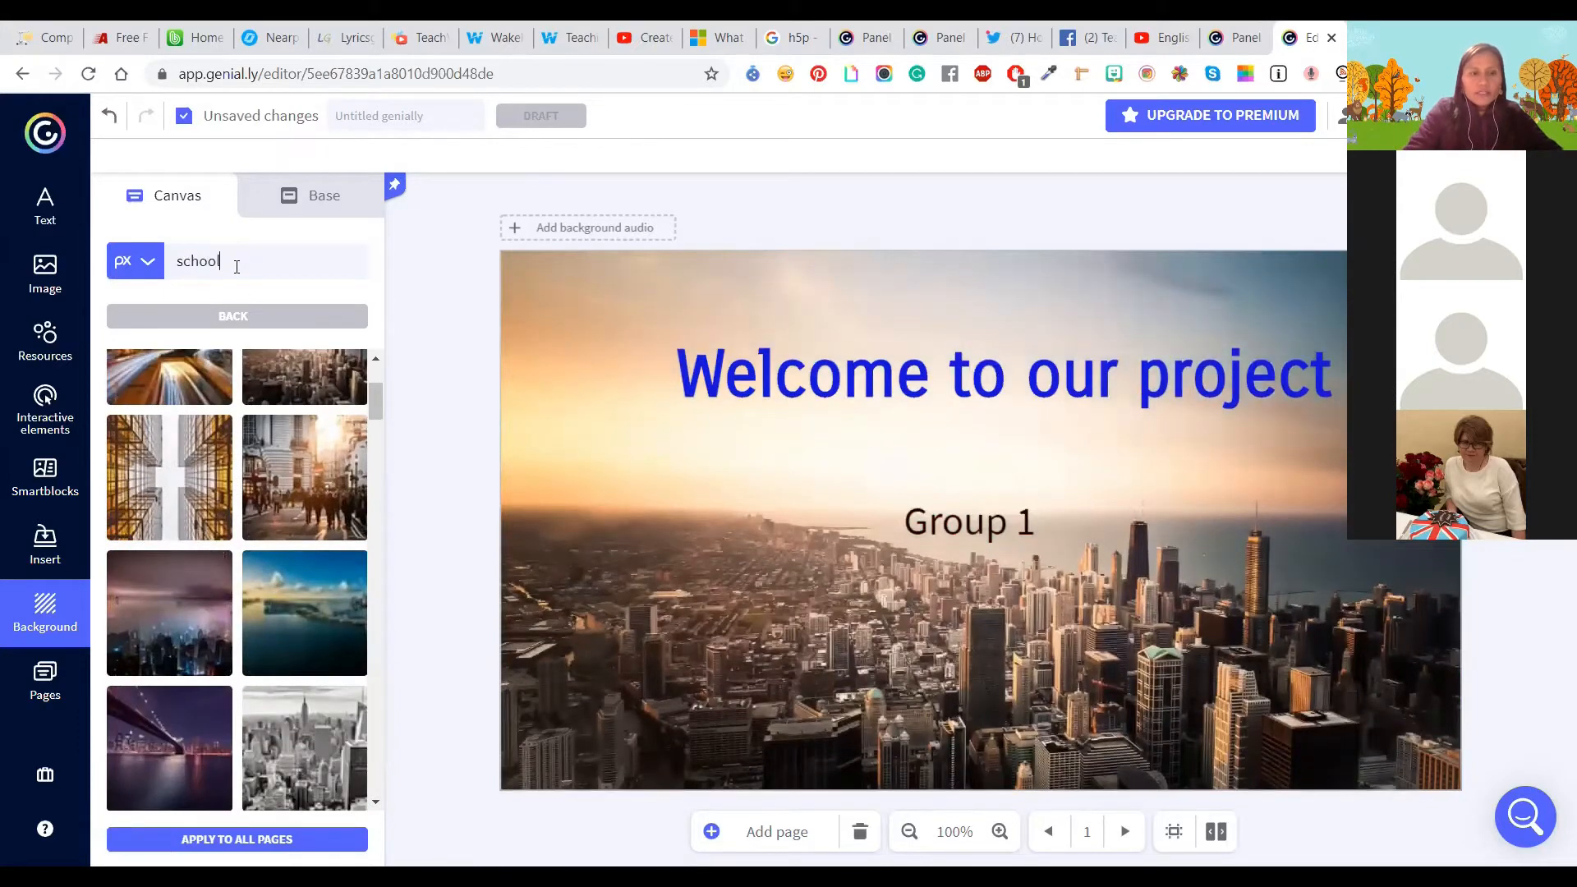
key(Return)
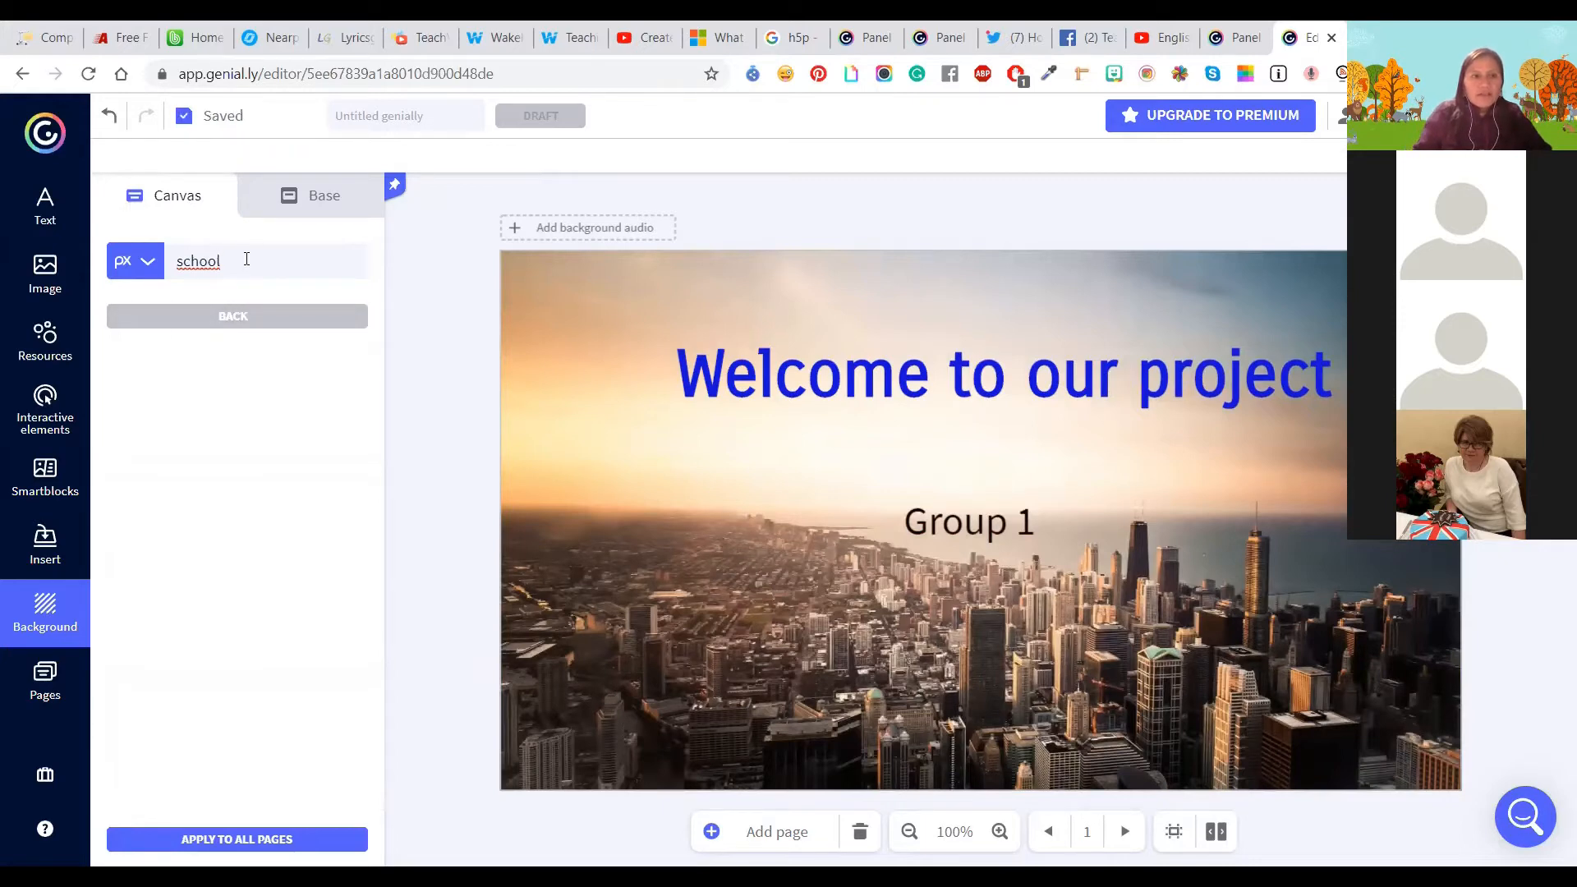
click(147, 263)
click(154, 313)
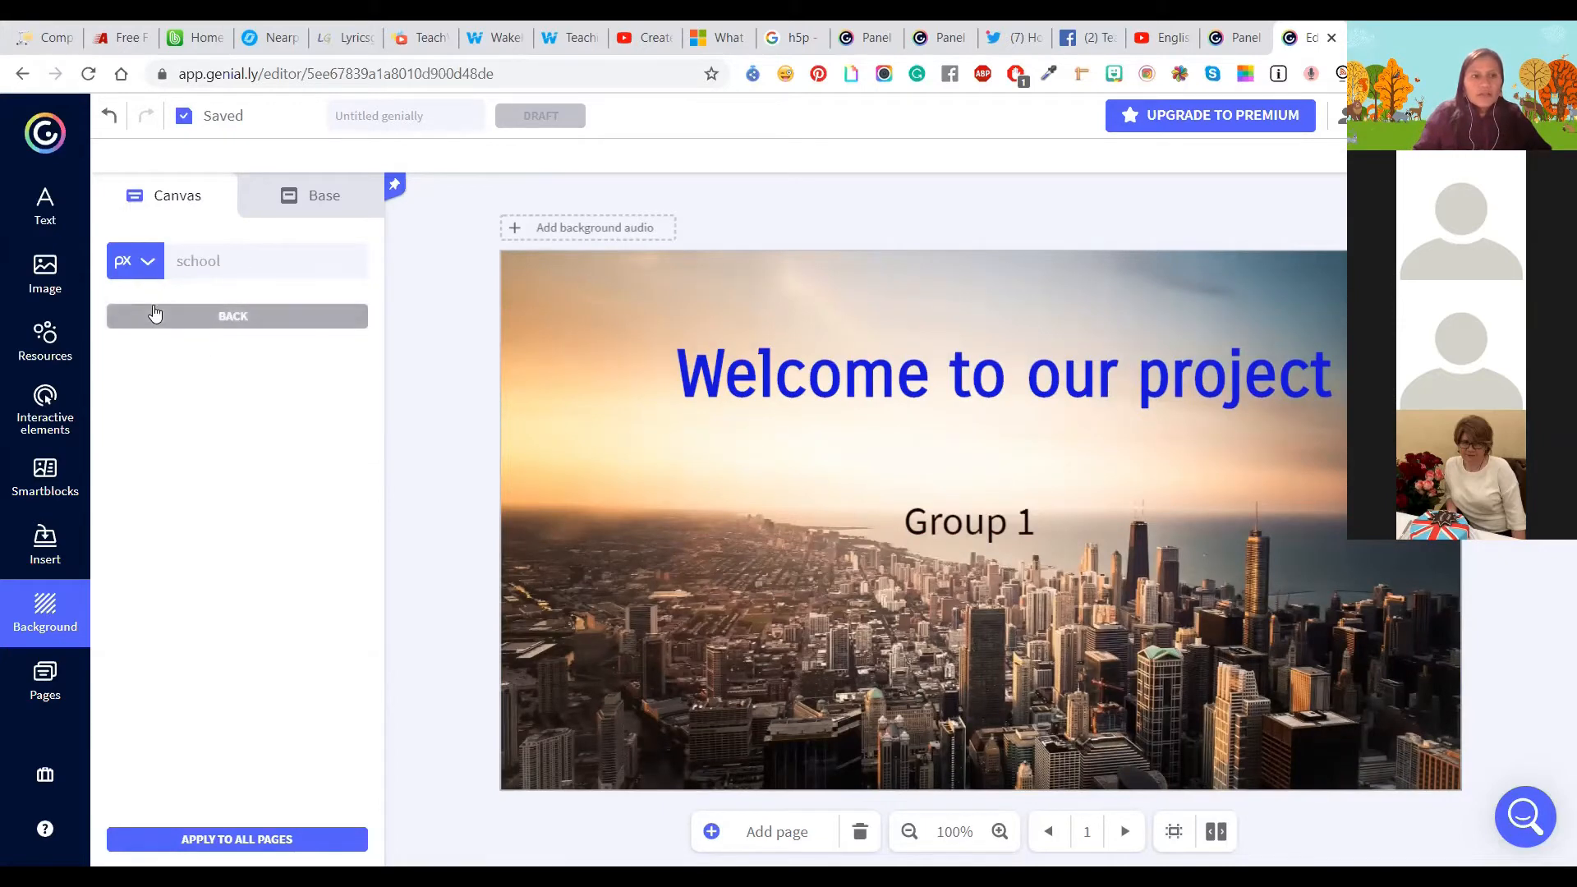
click(234, 259)
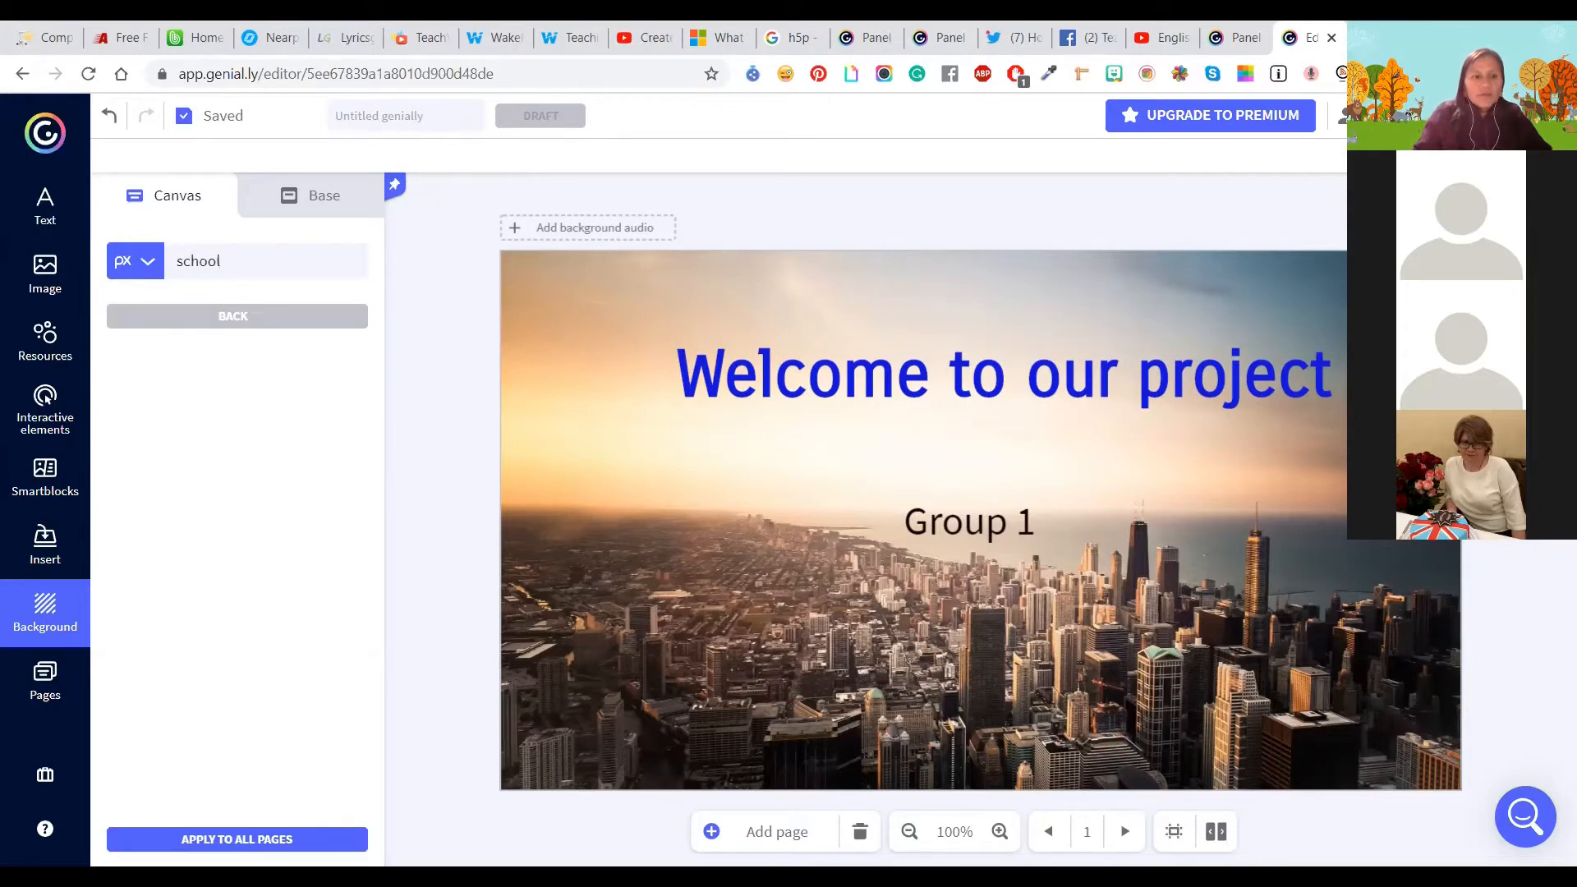
Step: Apply the city skyline background to all pages of the presentation
click(293, 838)
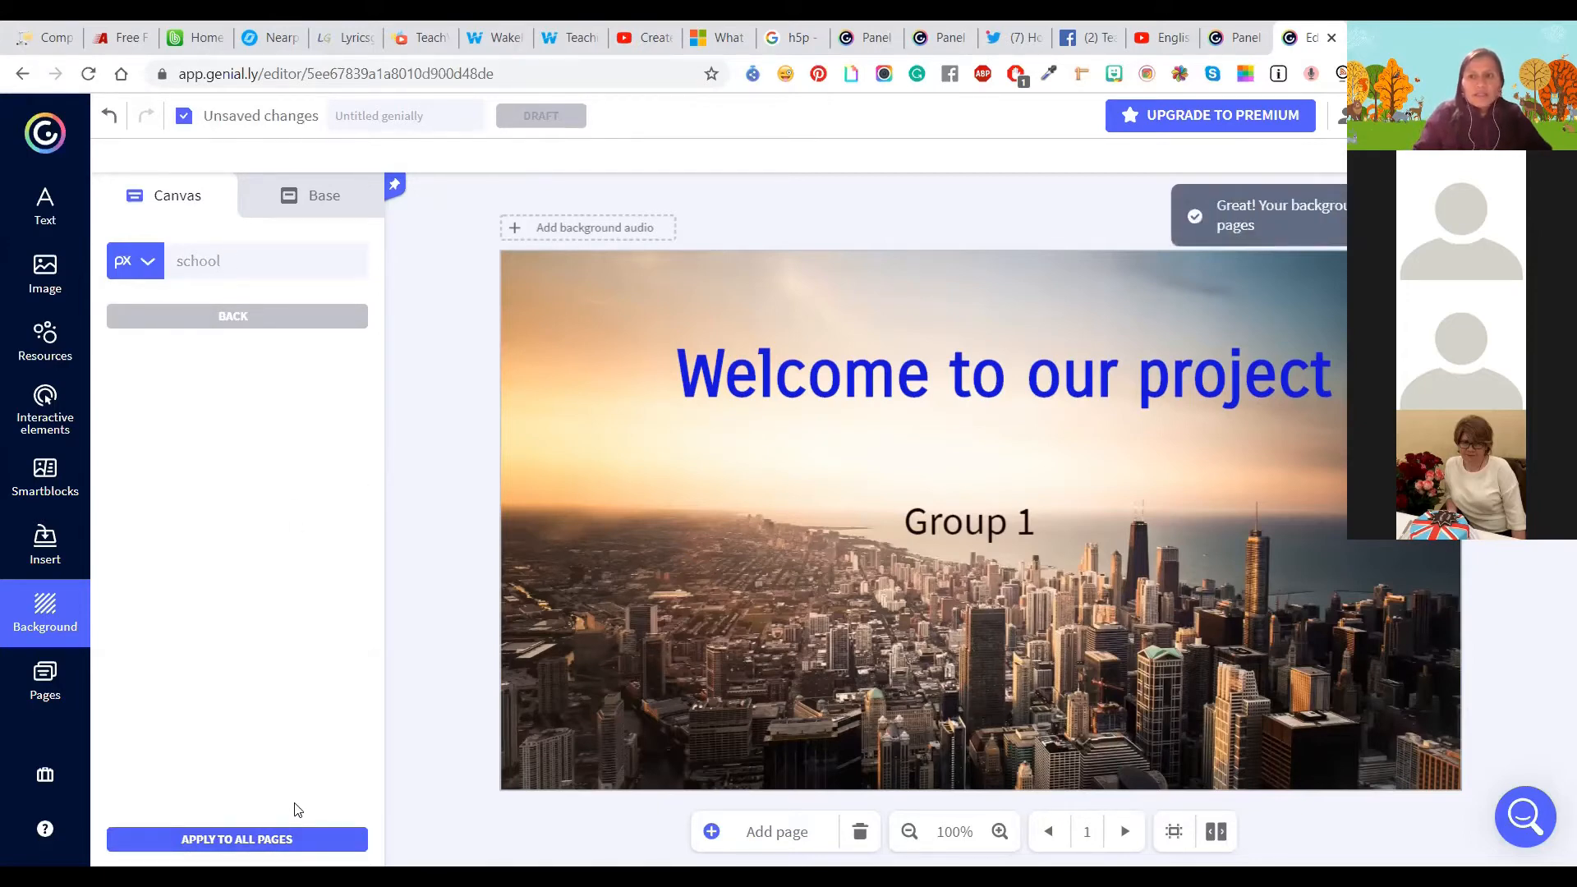
click(267, 838)
Step: Return to the background options and reopen the Pixabay images with "school" as the search term
click(215, 316)
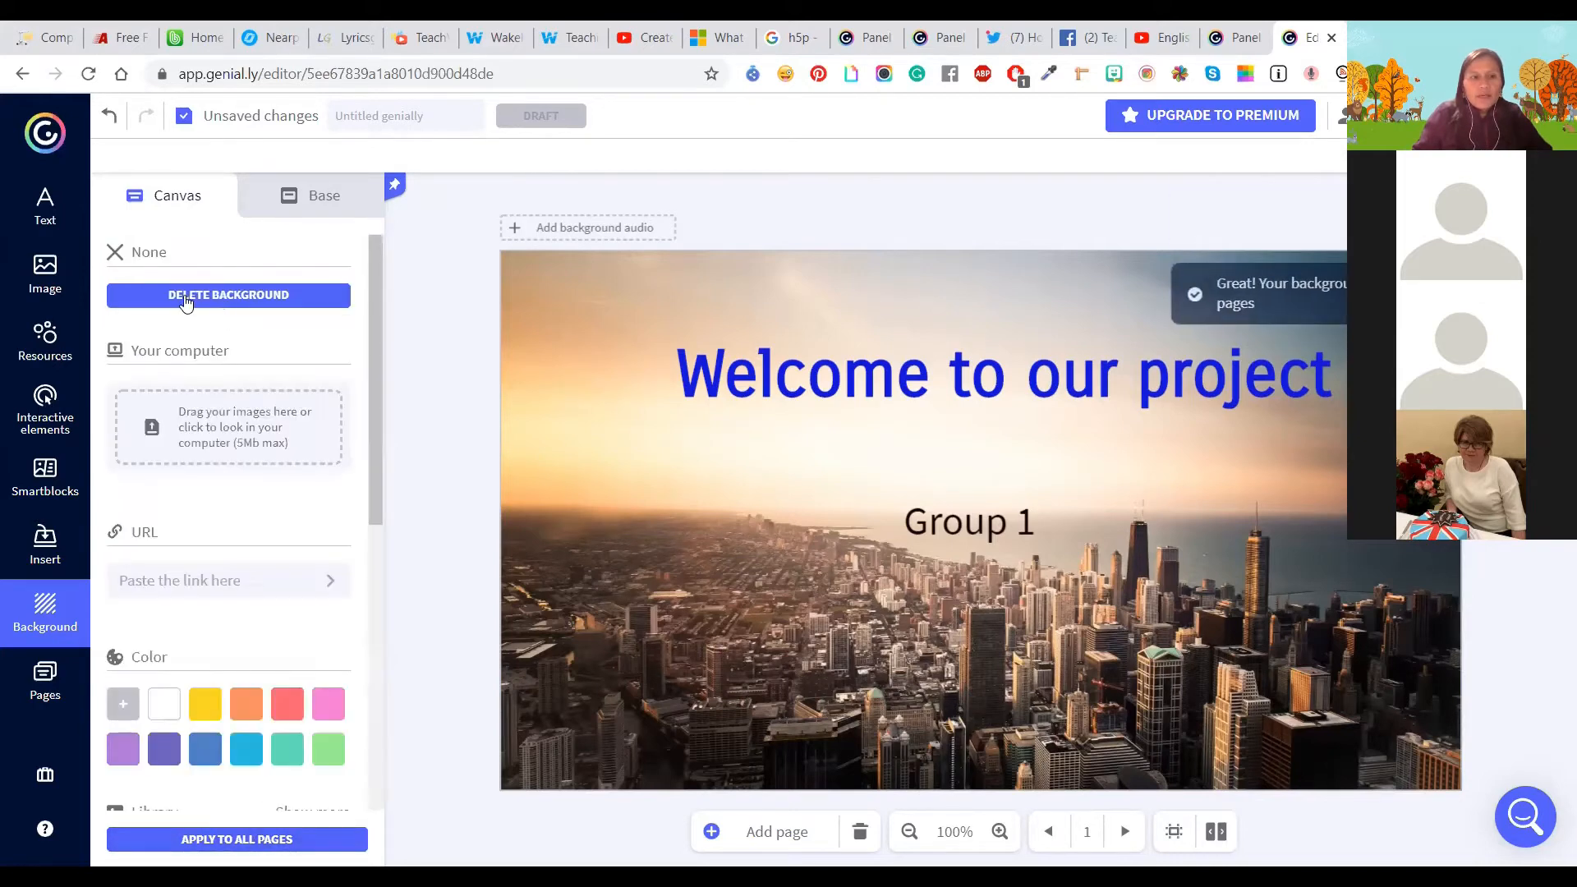
scroll(225, 682, down, 7)
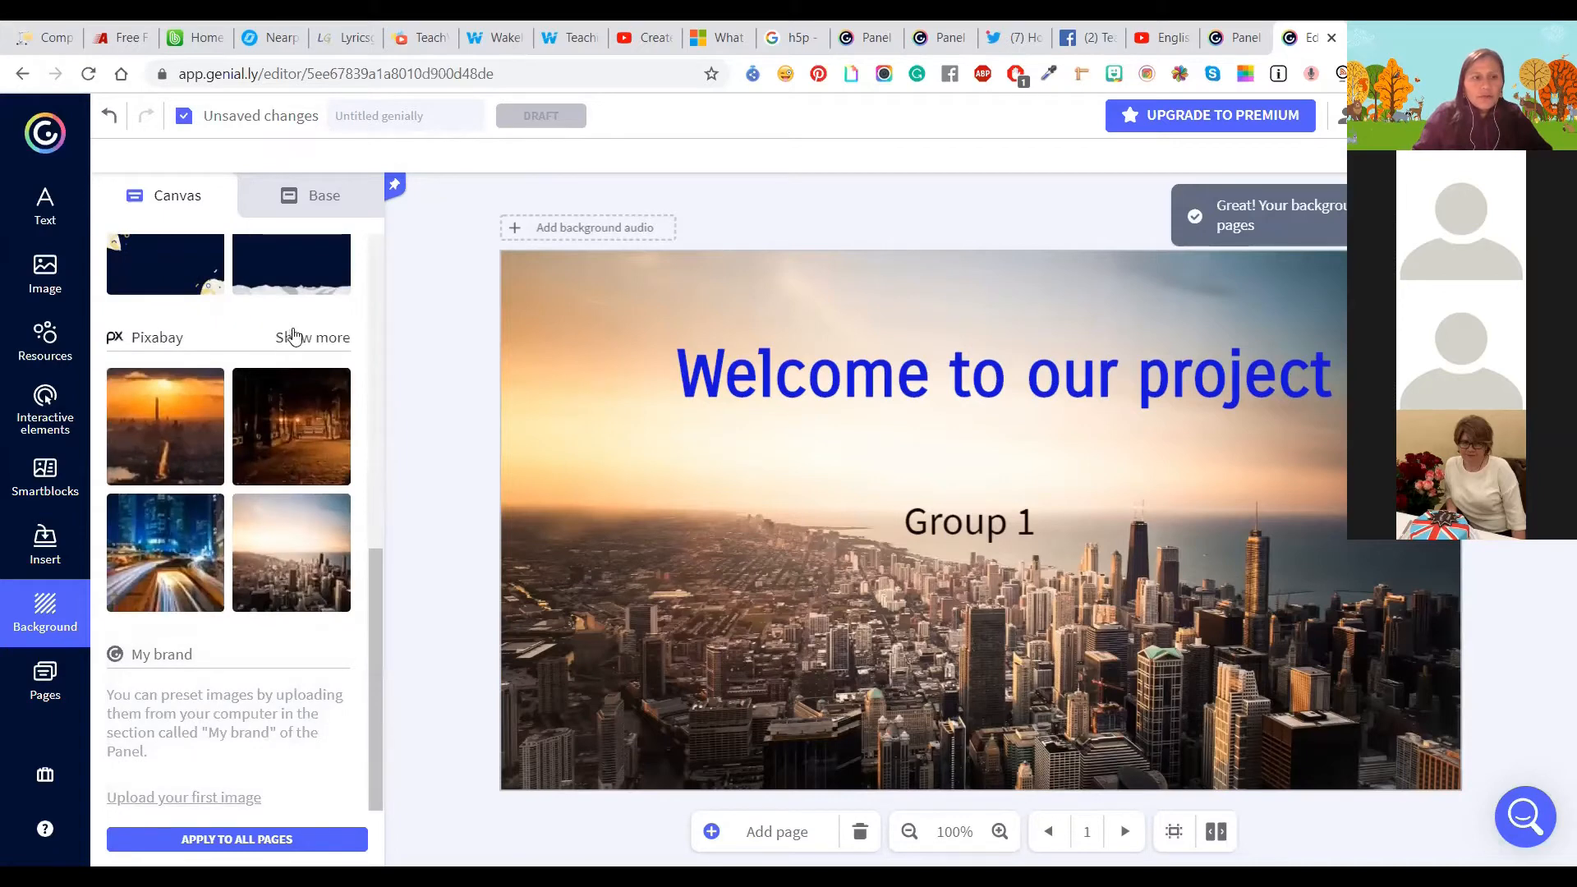
click(293, 337)
text(school)
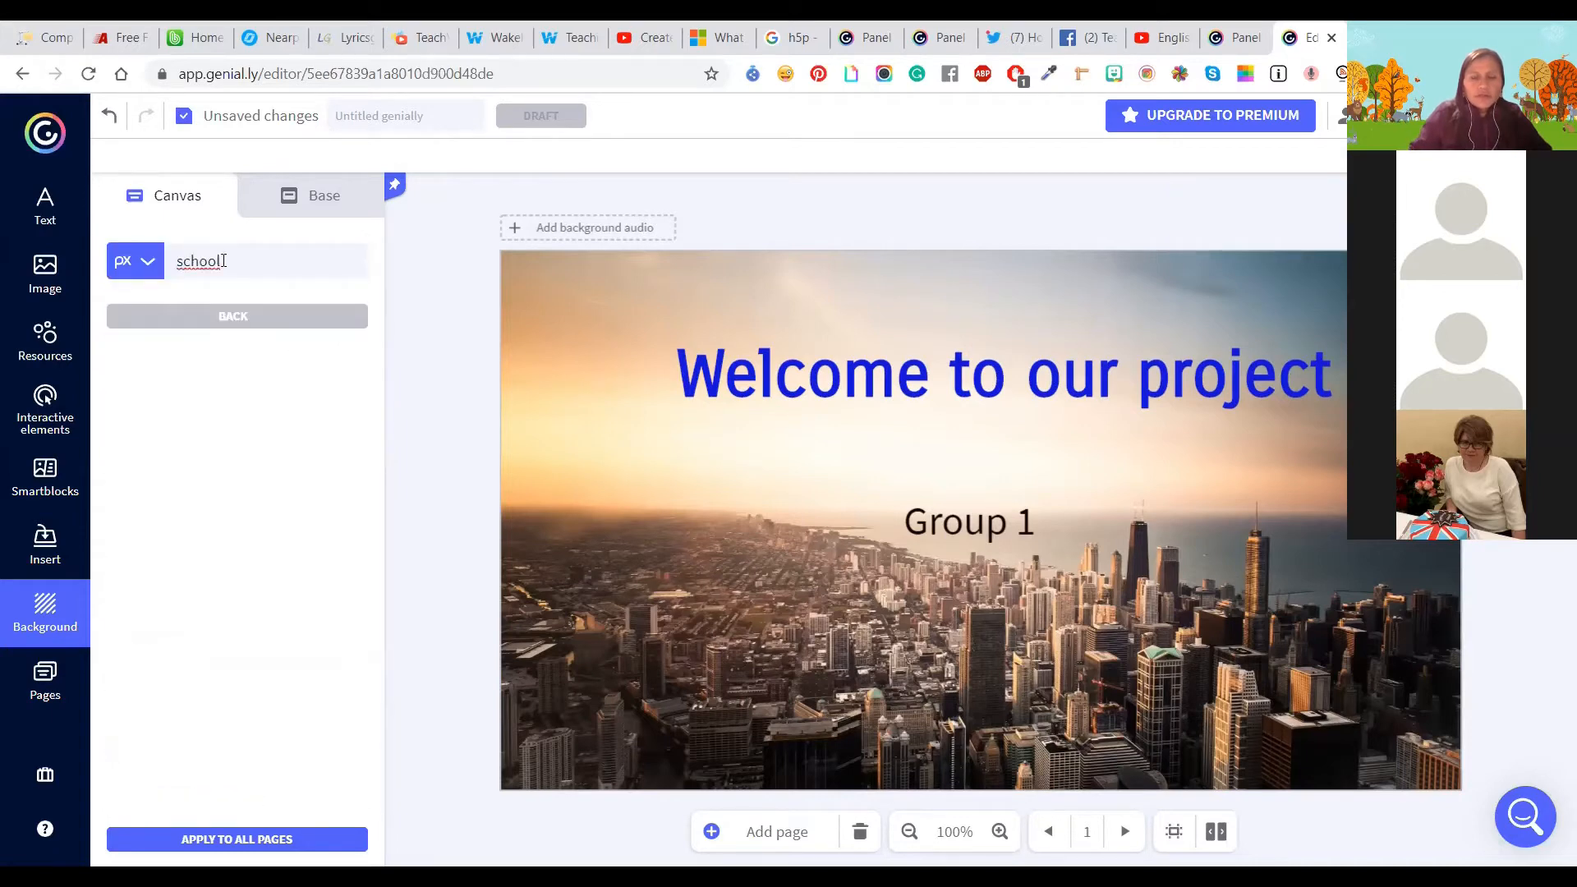
Step: Replace the Pixabay search term with "teacher" and select the new term
key(BackSpace)
key(BackSpace)
key(BackSpace)
key(BackSpace)
key(BackSpace)
key(BackSpace)
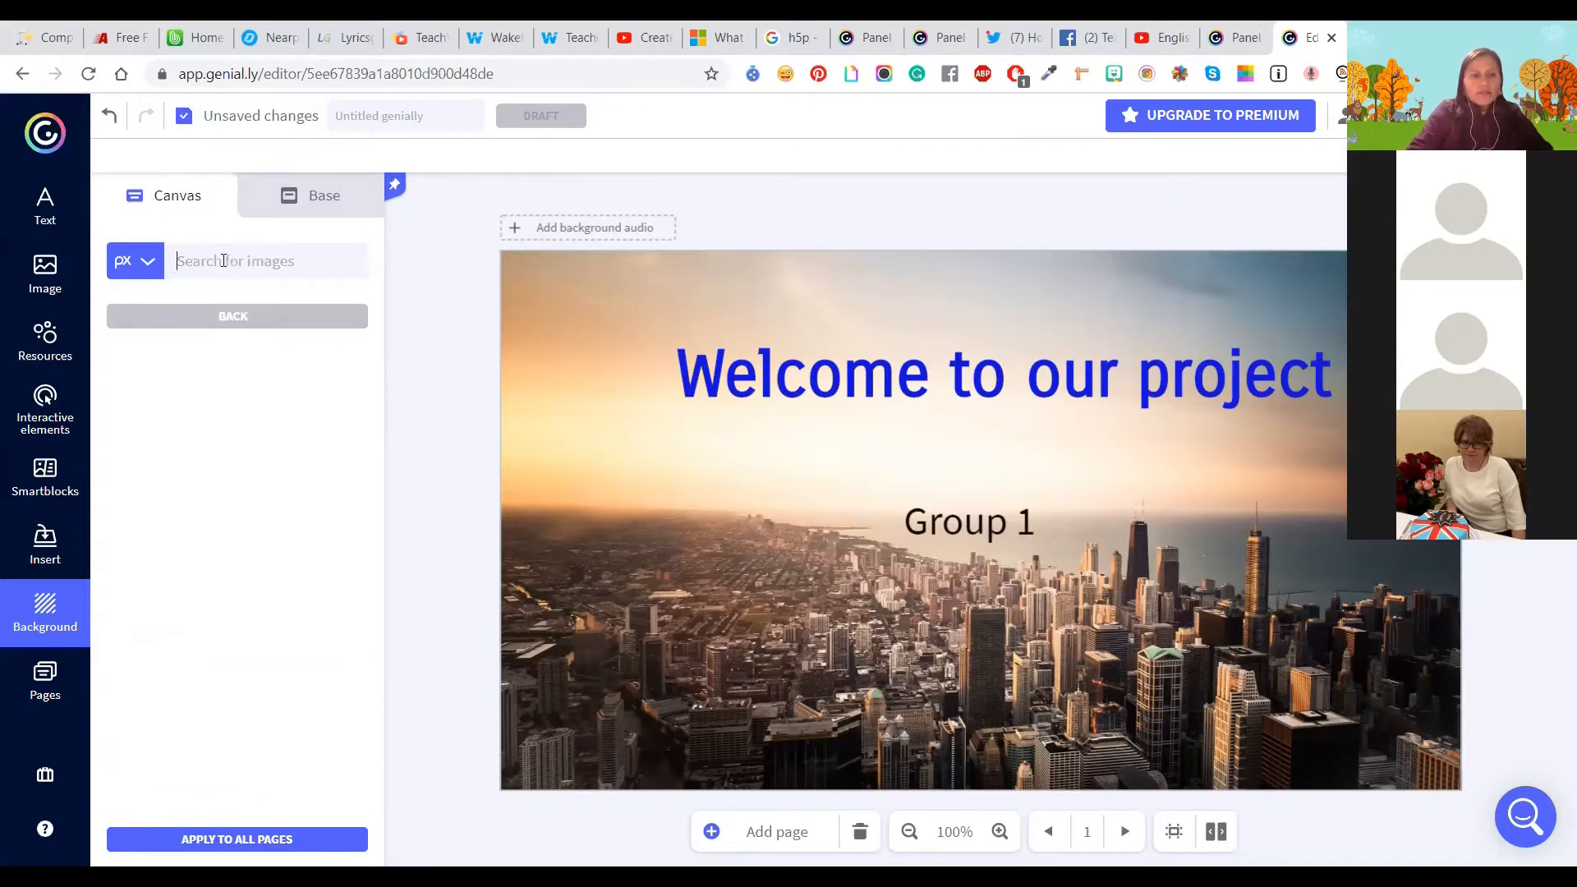
text(teache)
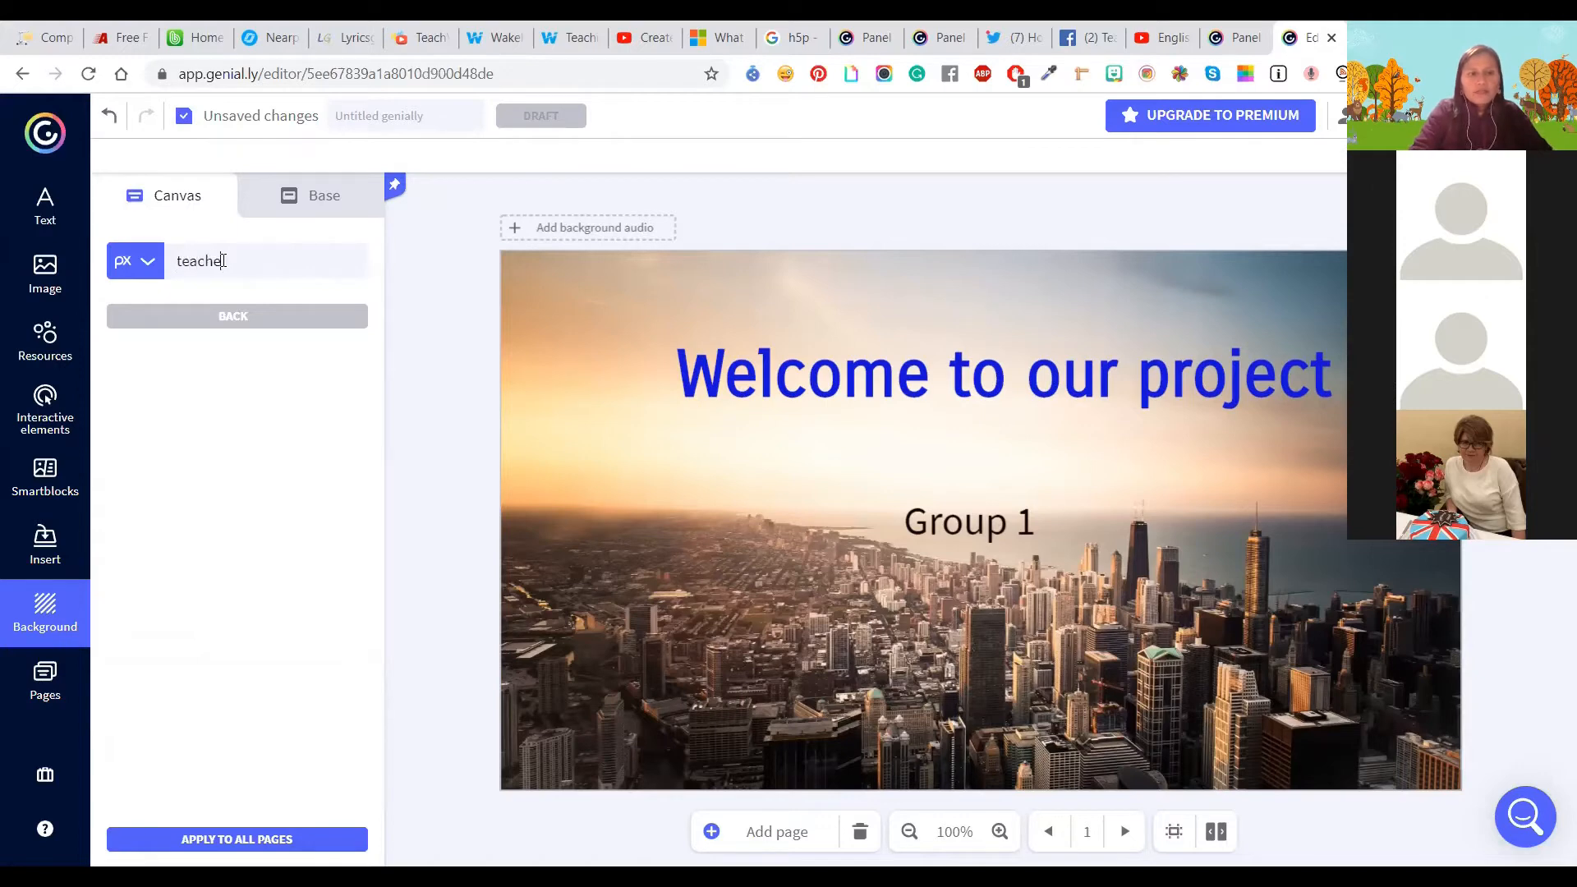
text(r)
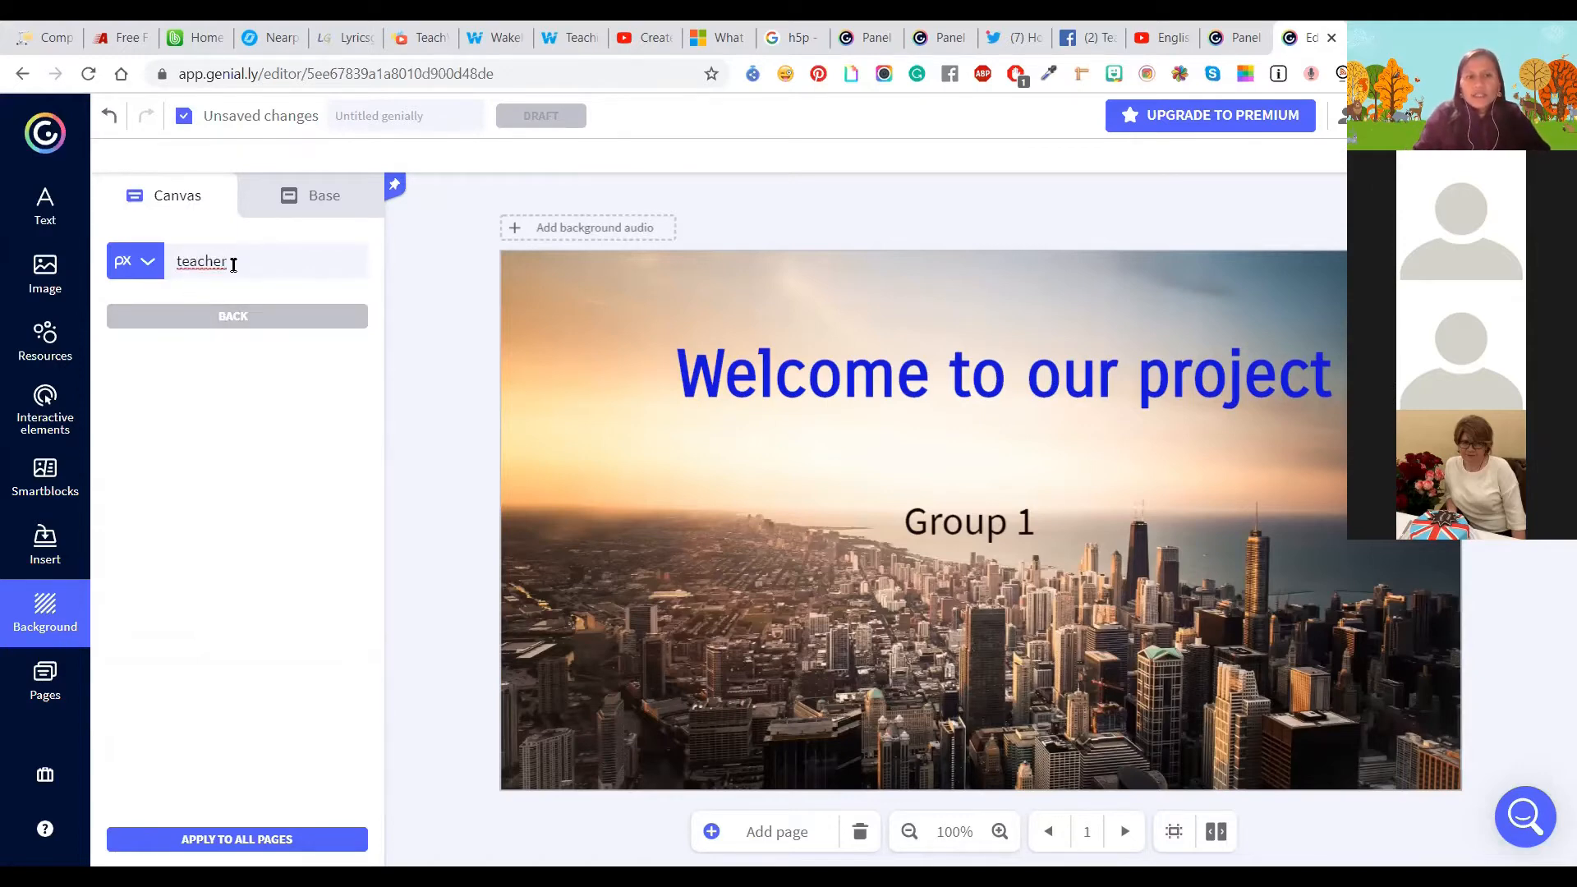
double_click(189, 265)
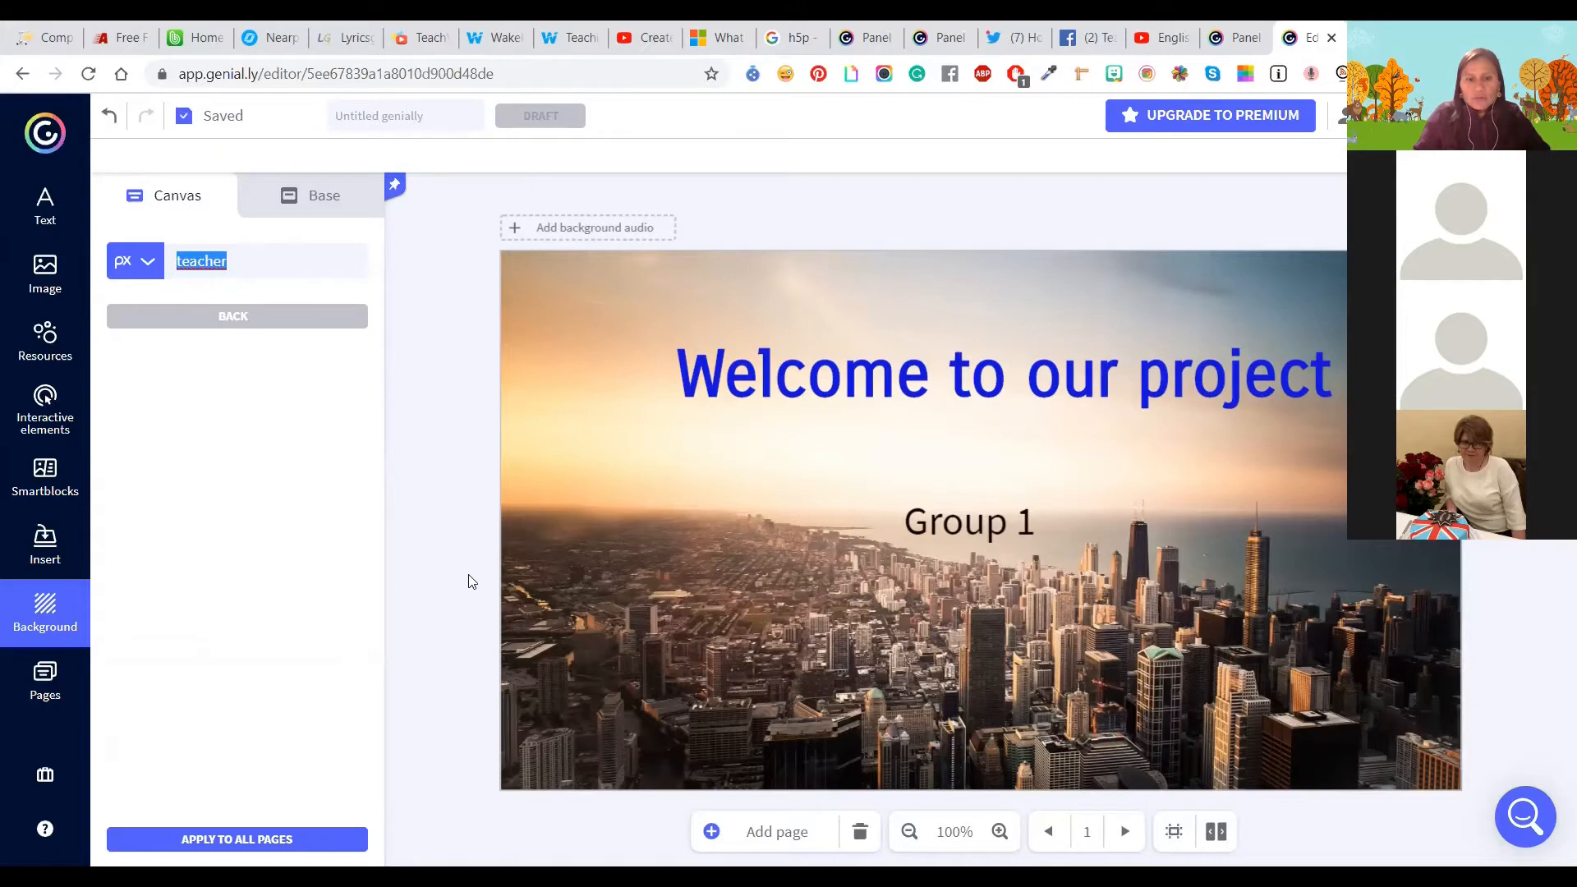
Step: Leave the Pixabay search for the main background options and set the title page's background to solid yellow
click(137, 261)
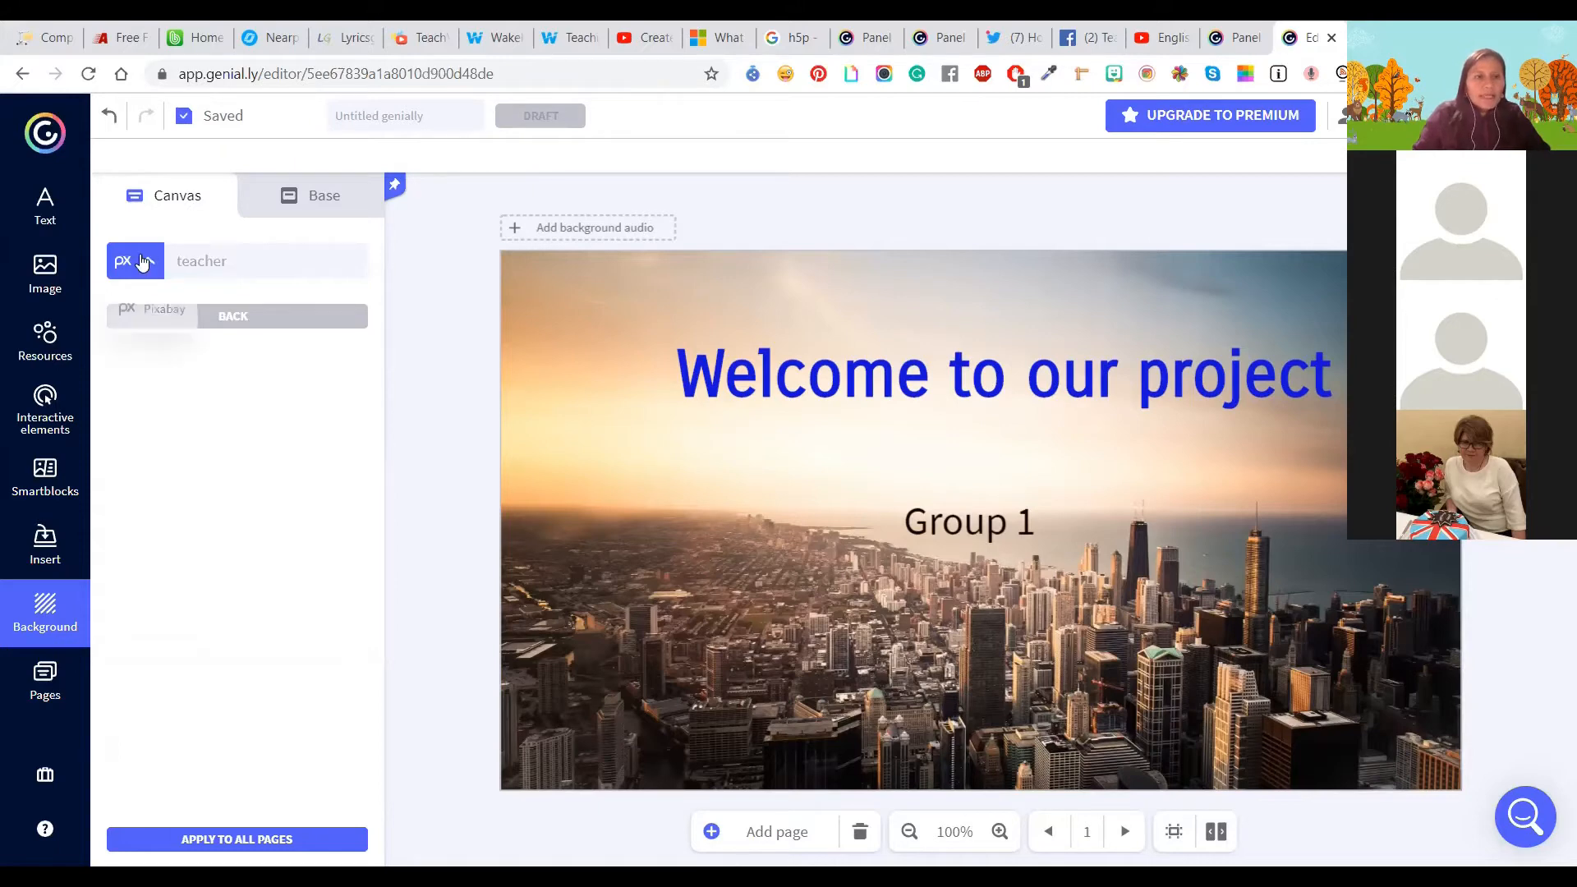
click(50, 611)
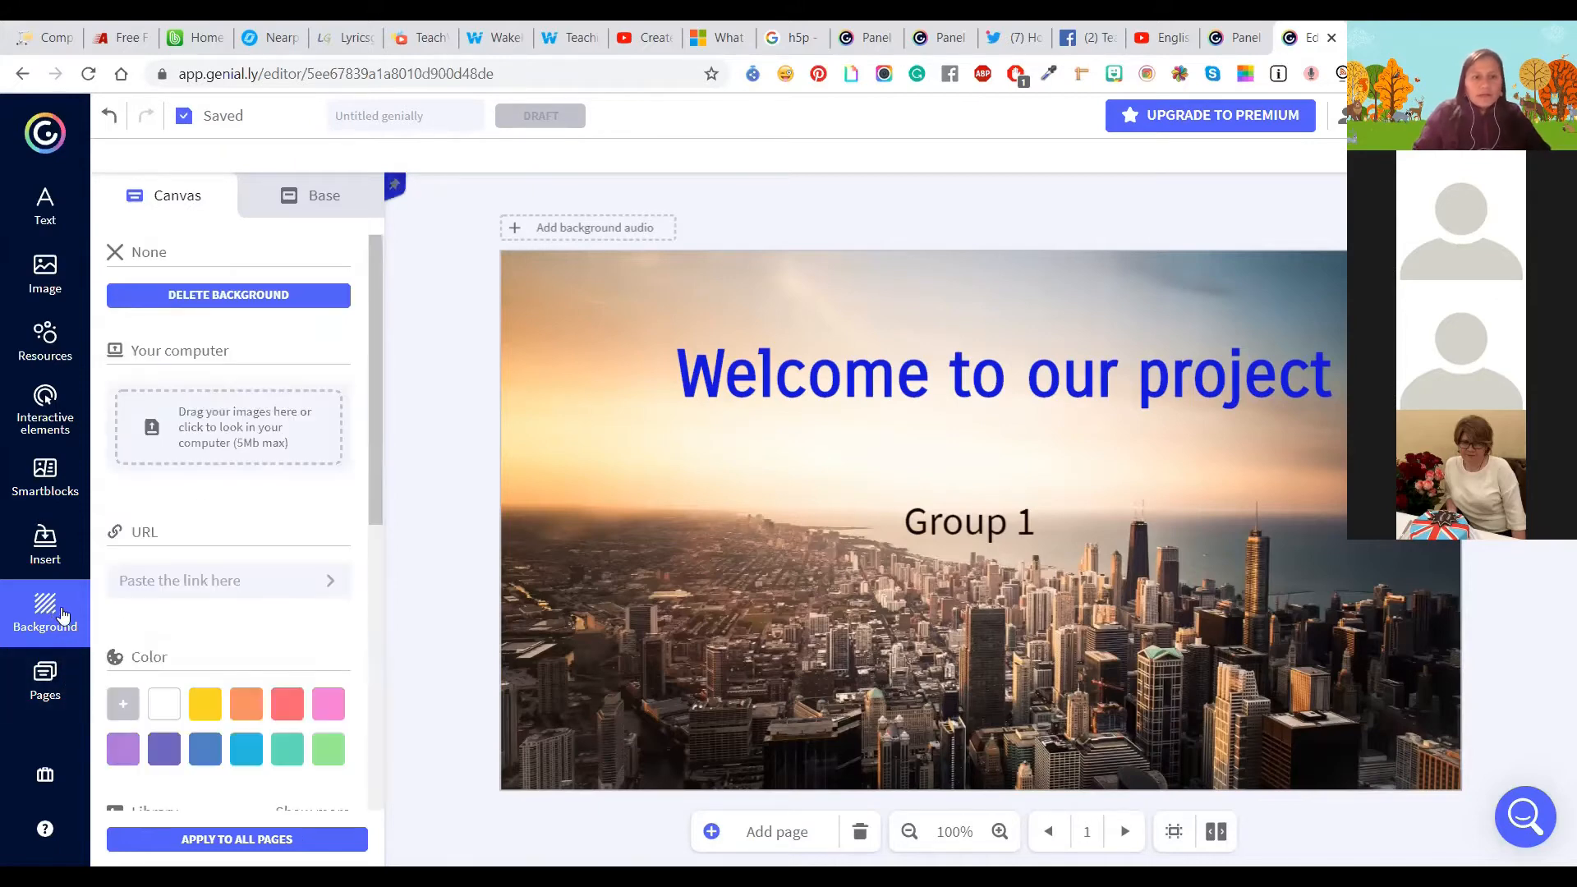
click(204, 708)
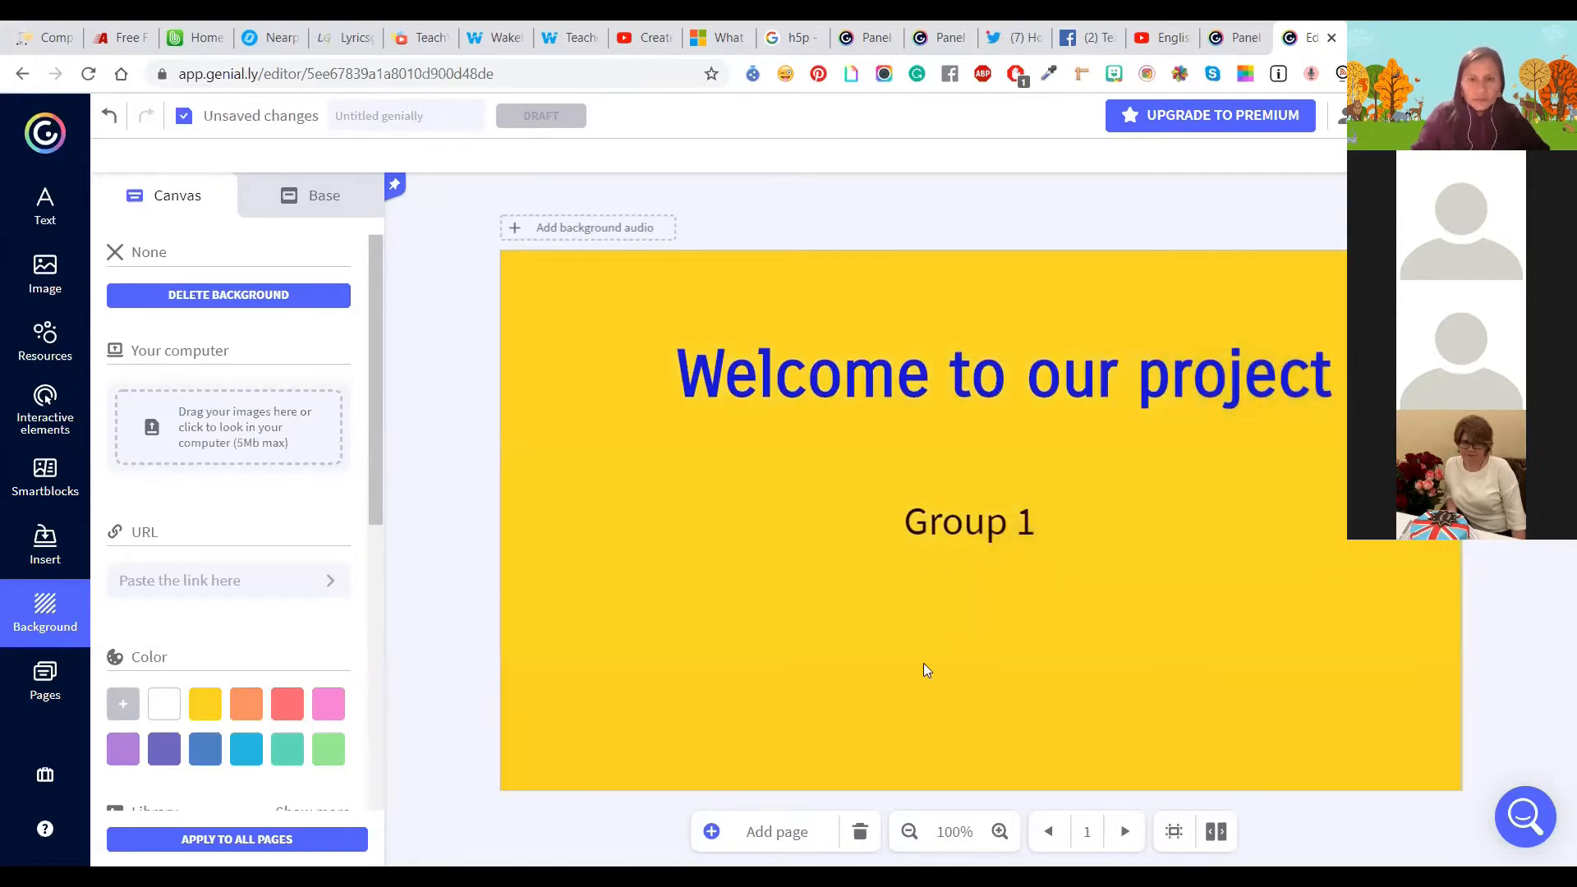
Step: Browse the image library's cutouts, Pixabay and Giphy sections for pictures that could be added to the title page
click(55, 282)
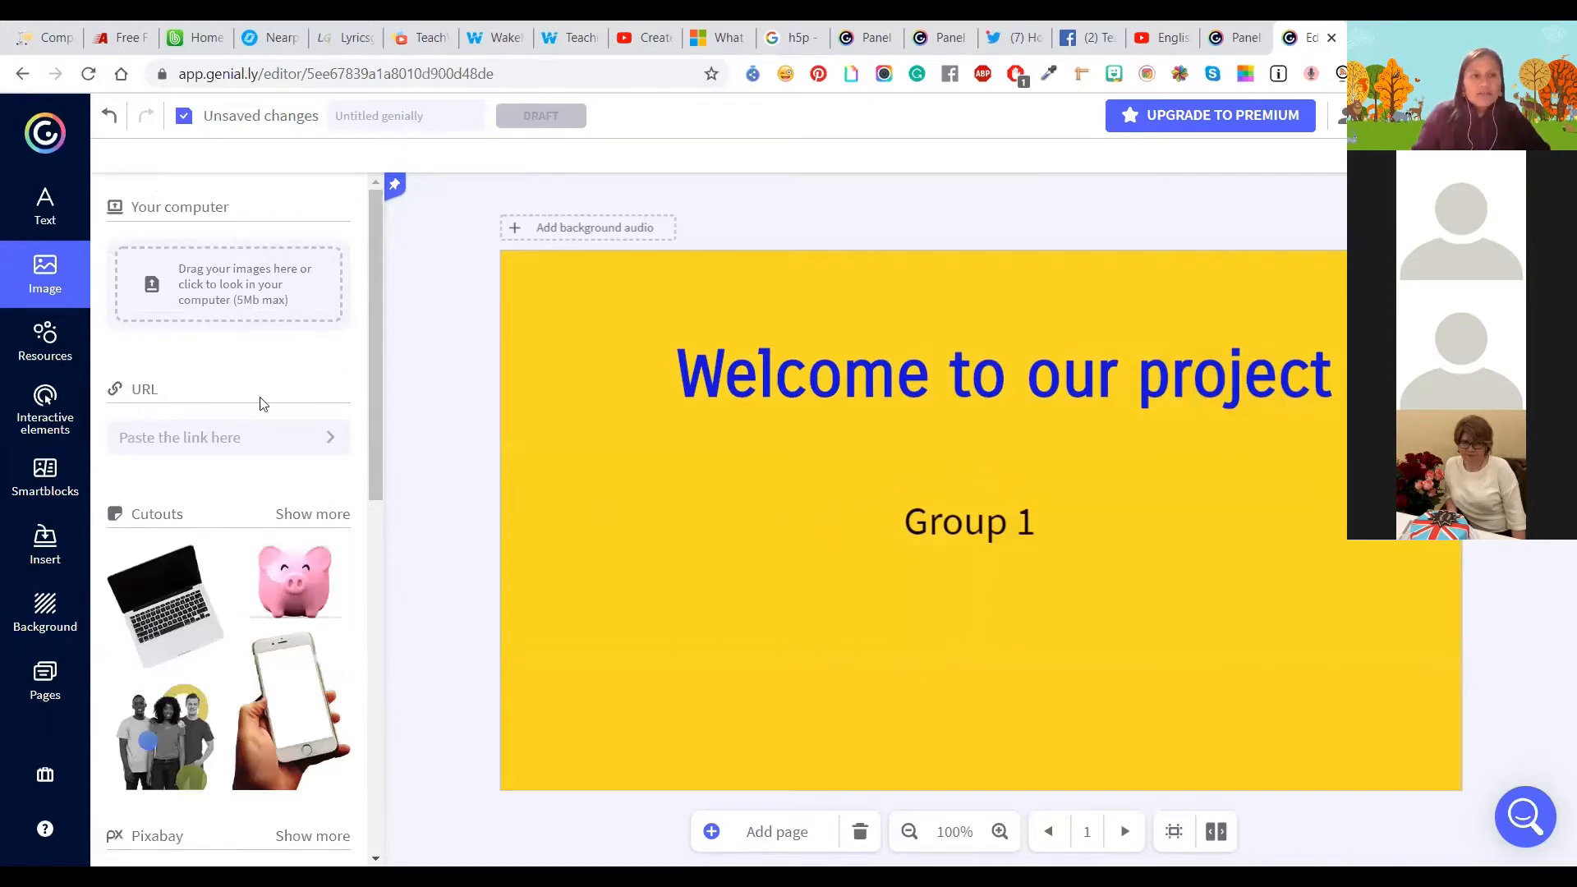
scroll(251, 444, down, 1)
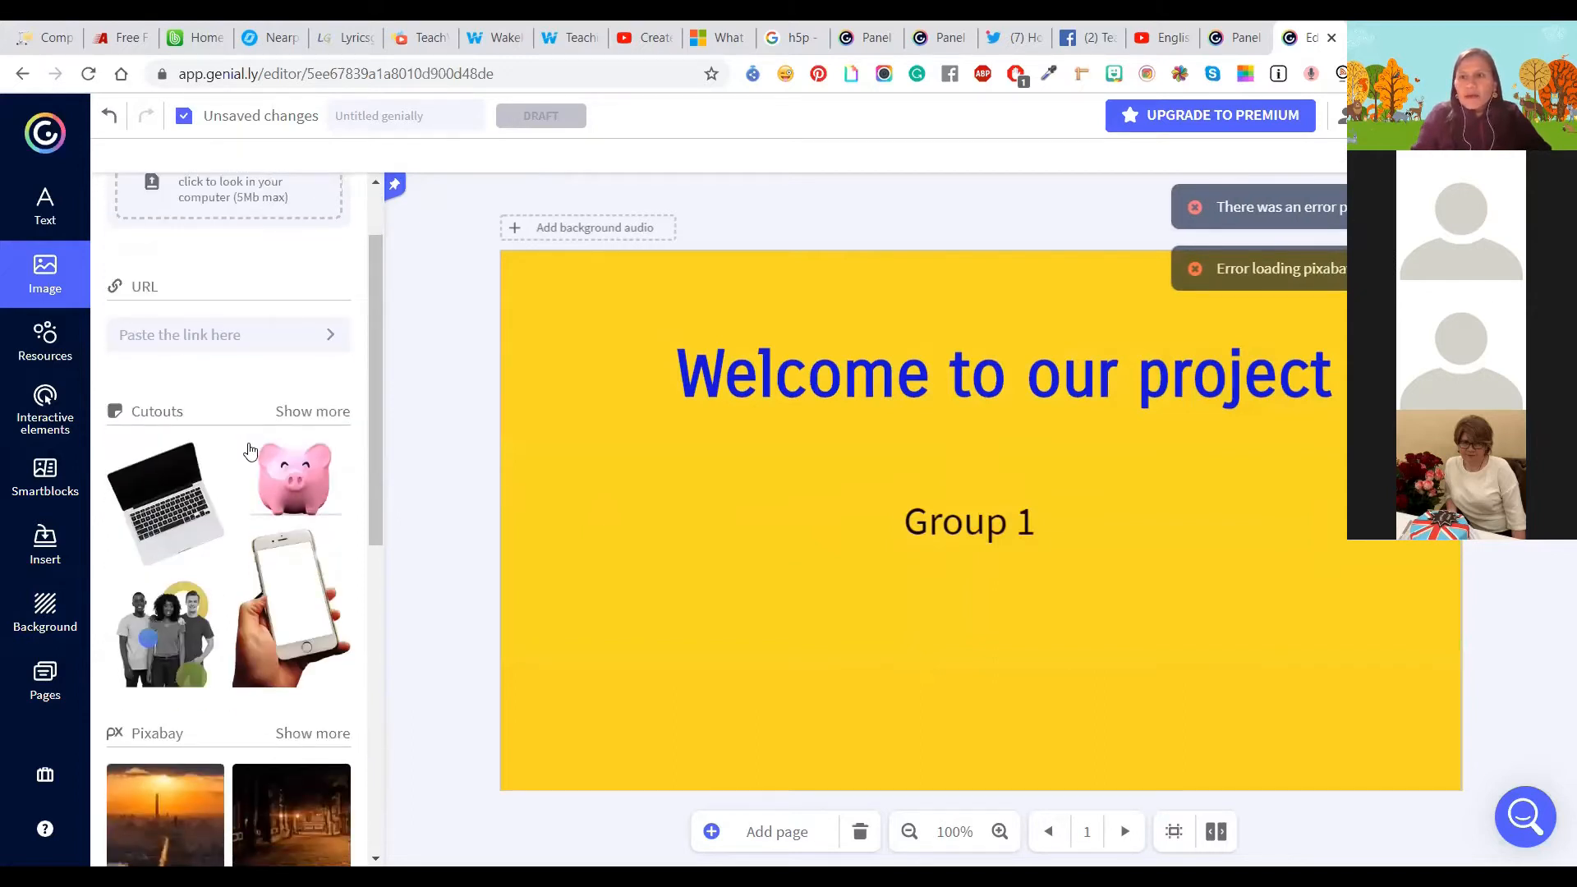
scroll(234, 501, down, 2)
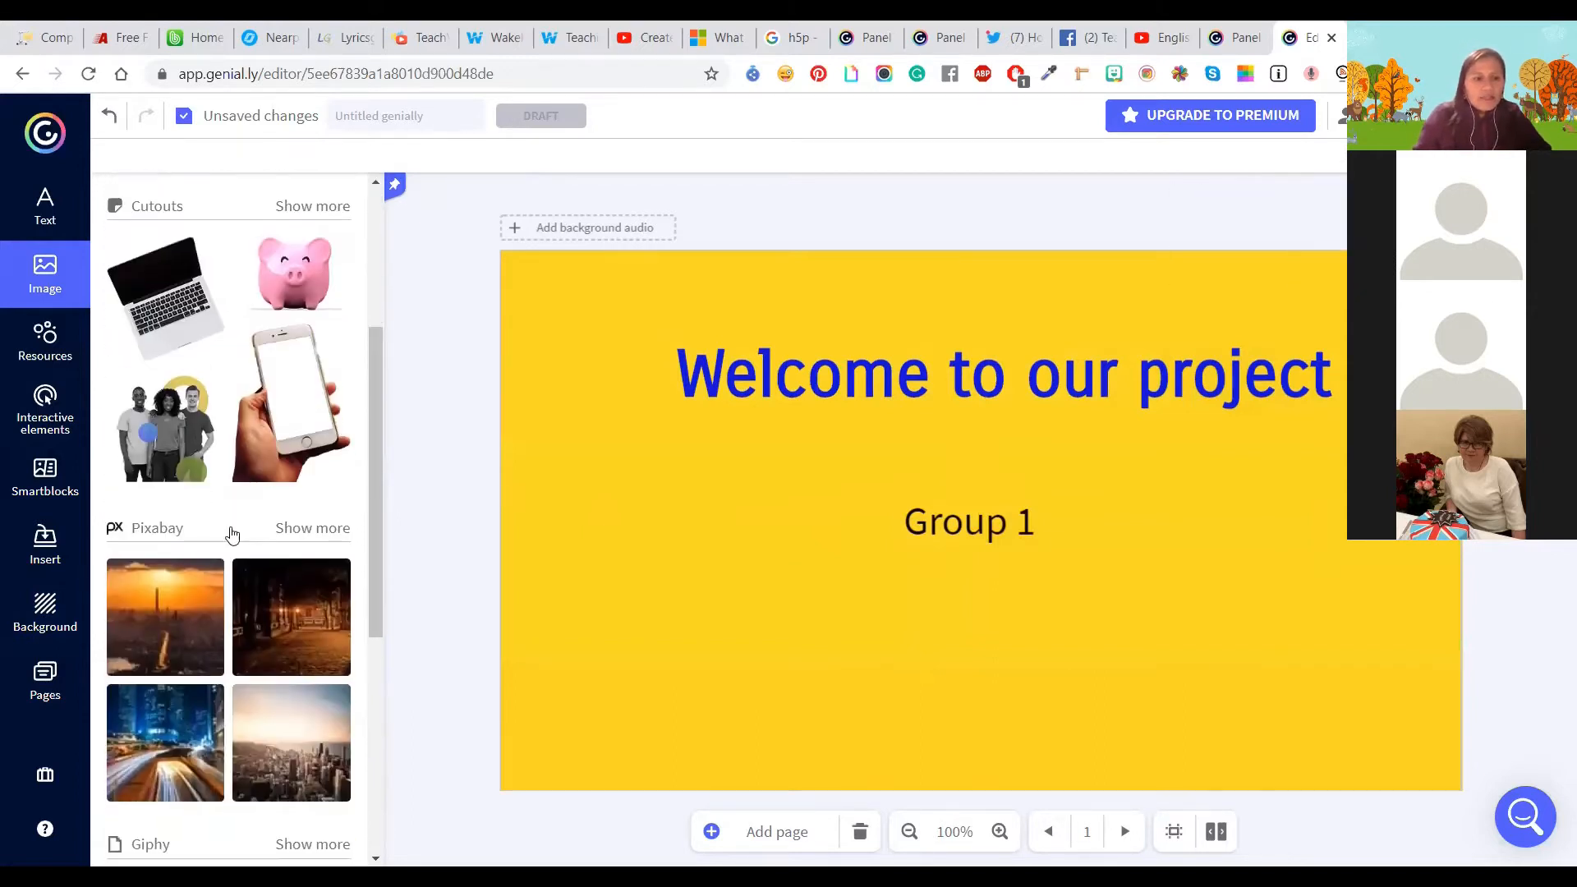
scroll(263, 575, down, 3)
scroll(283, 534, up, 2)
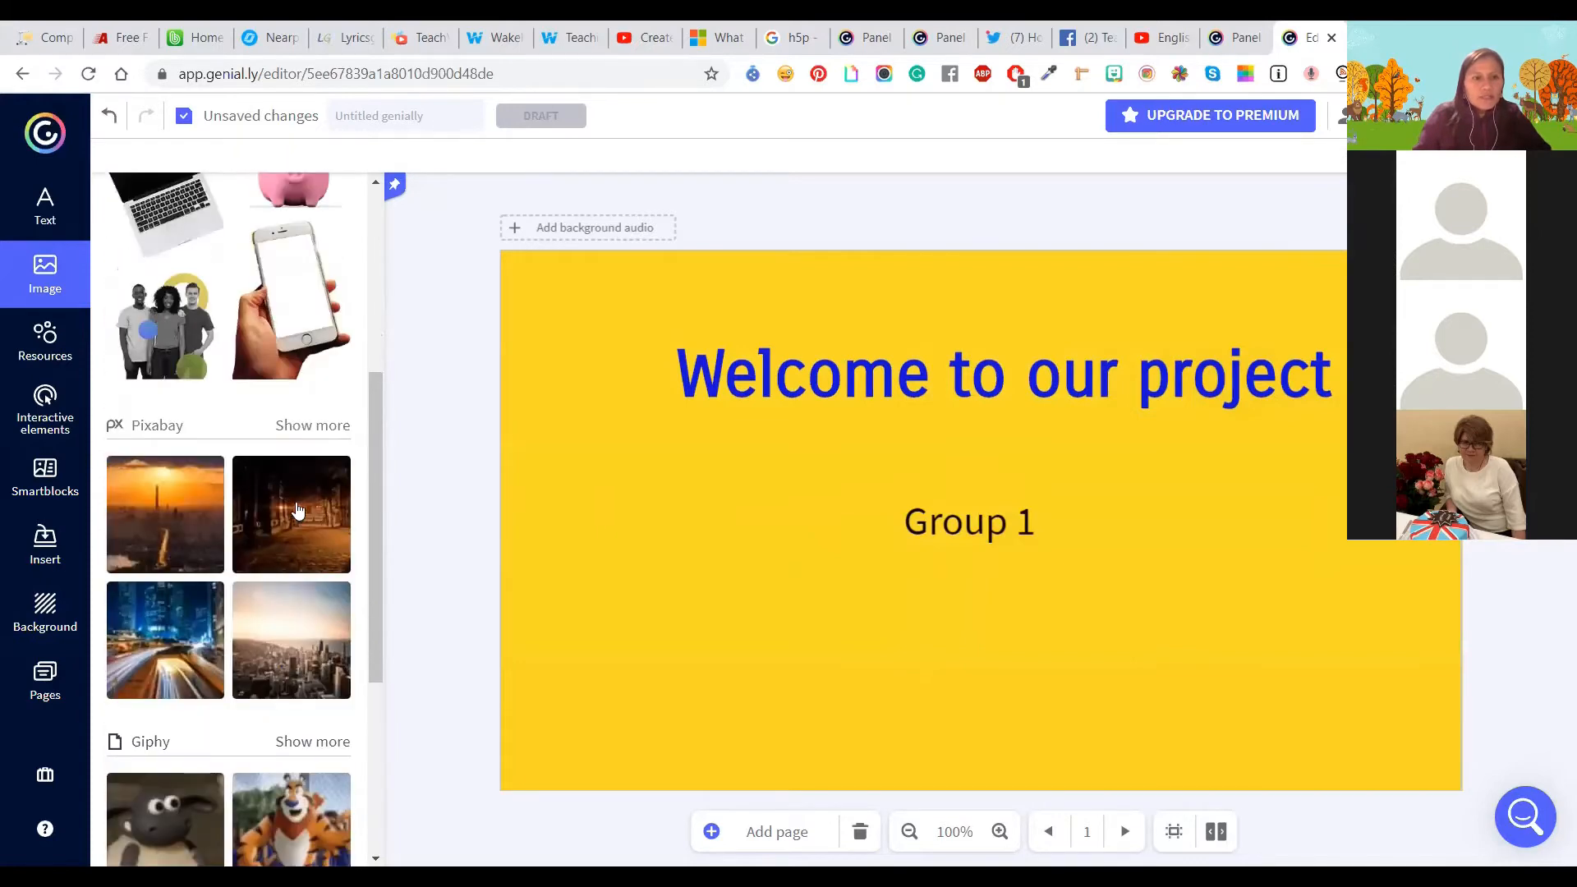
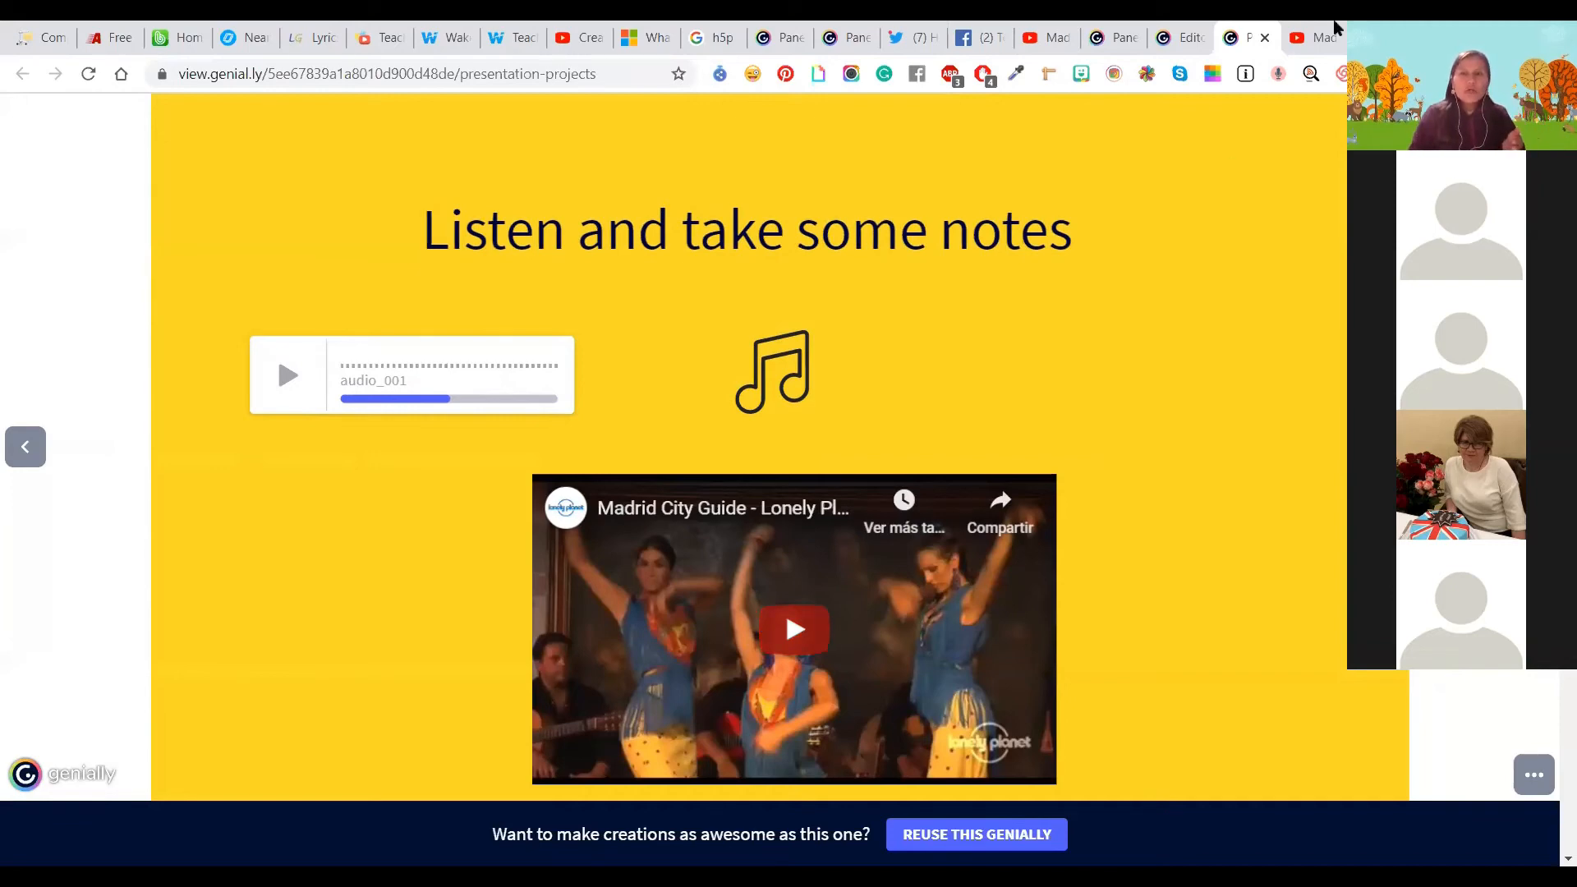
Step: Switch back to the editor, leave it for the dashboard and review the template categories offered for a new genially
click(1180, 39)
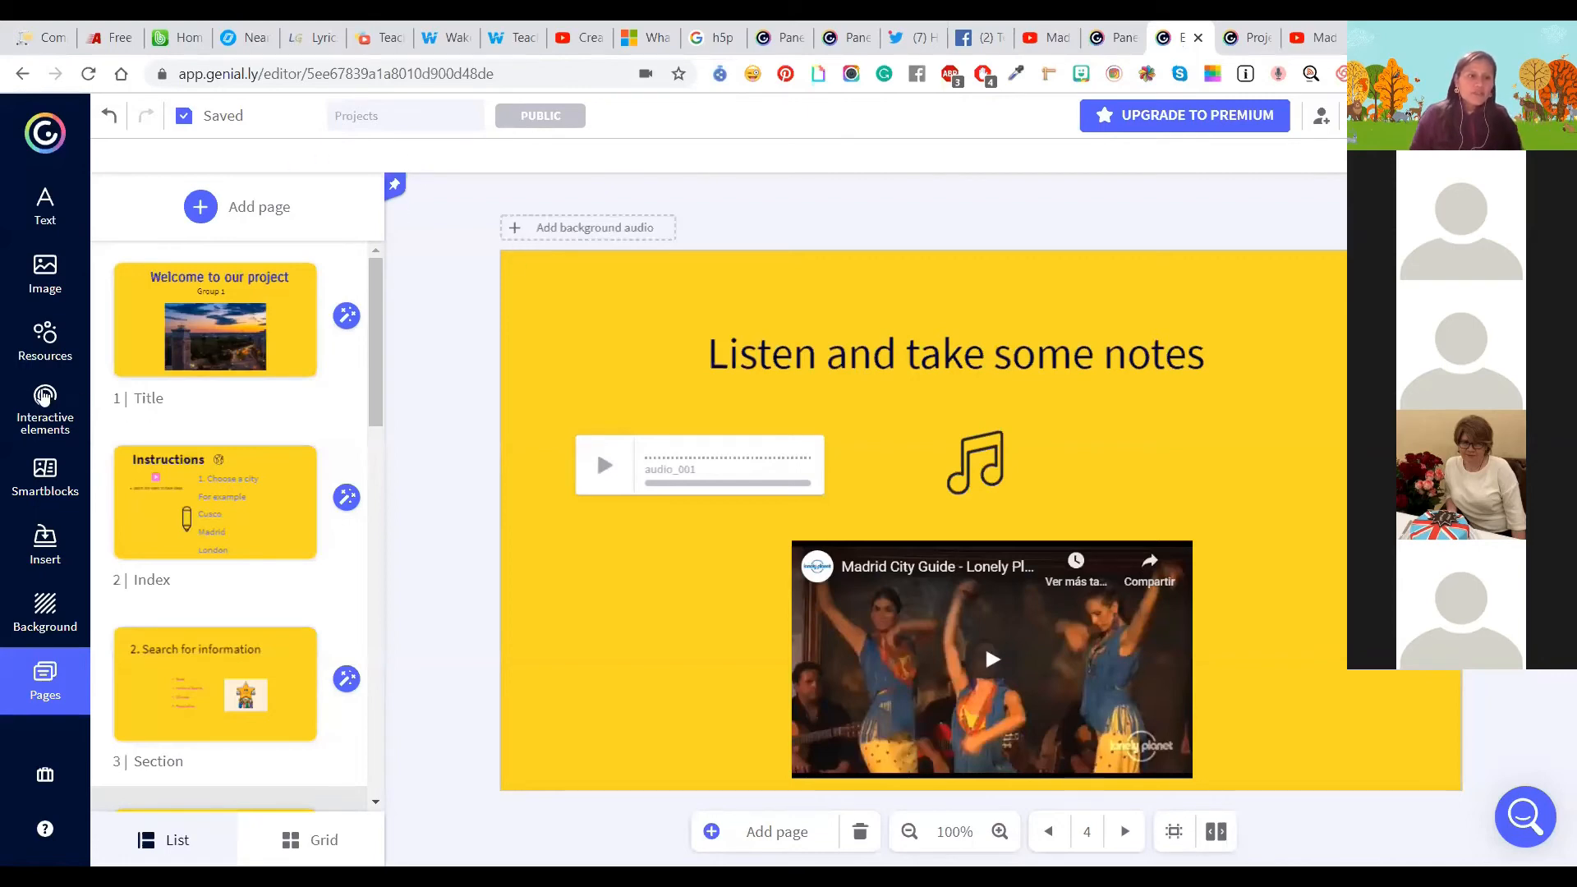
mouse_move(175, 458)
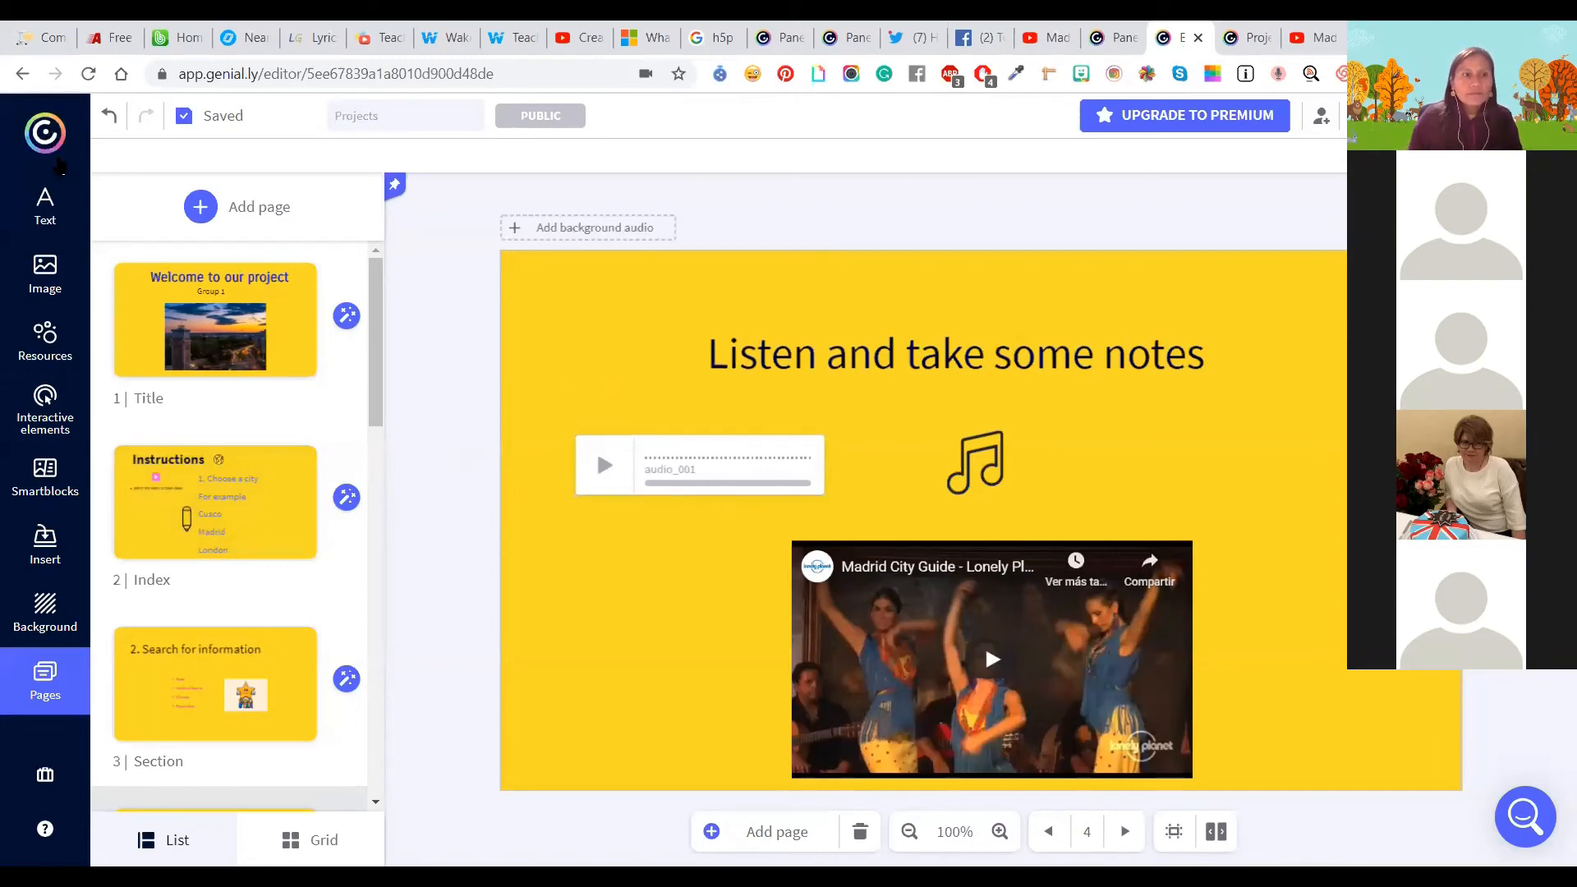
click(45, 134)
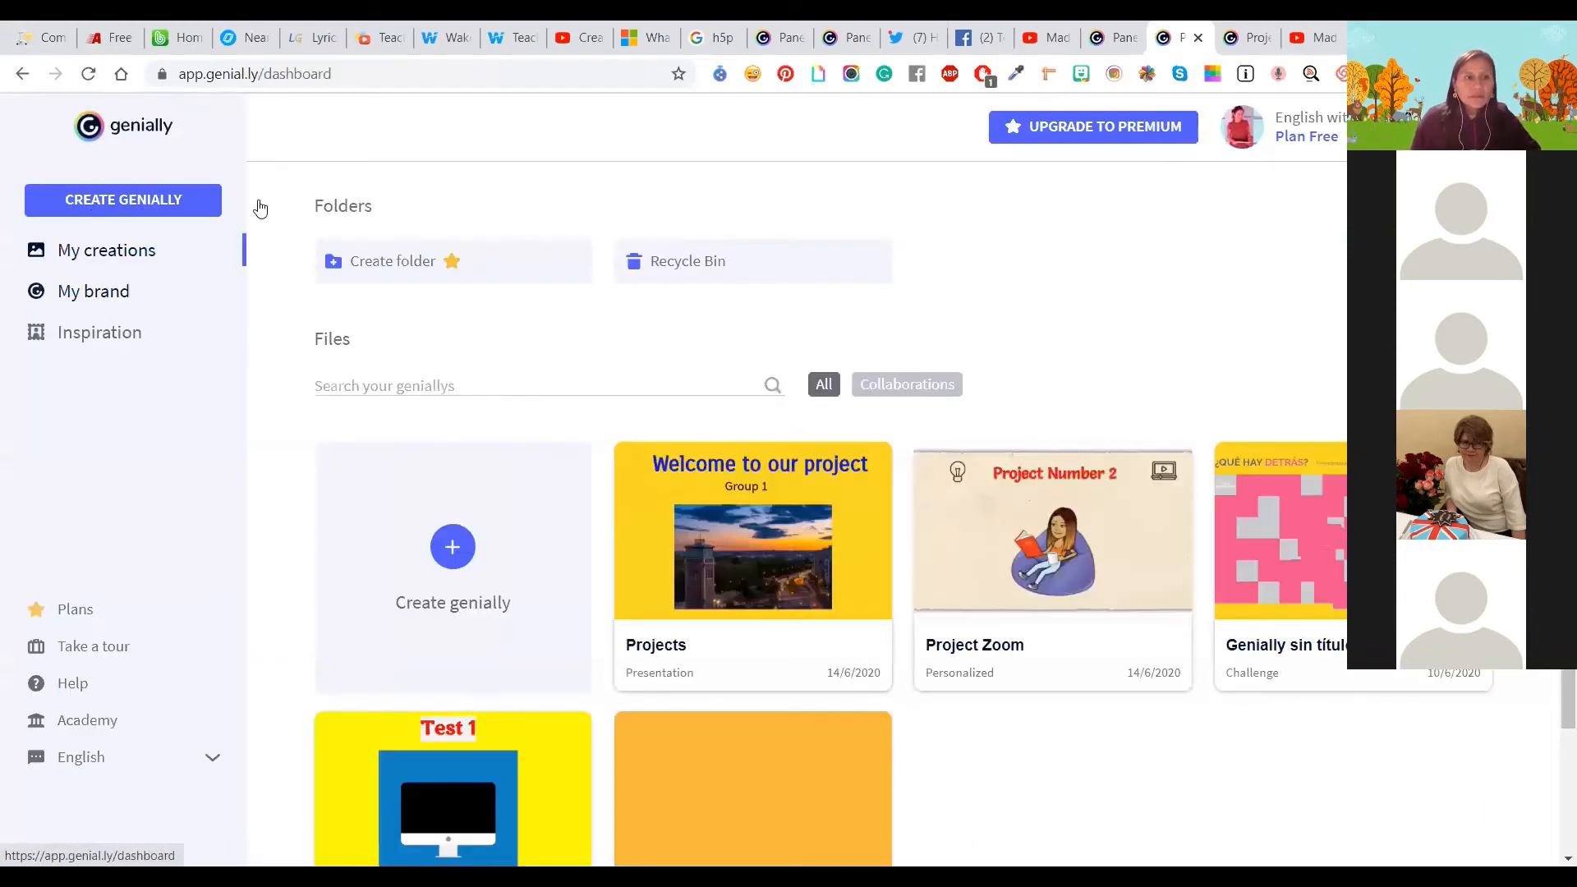
click(103, 201)
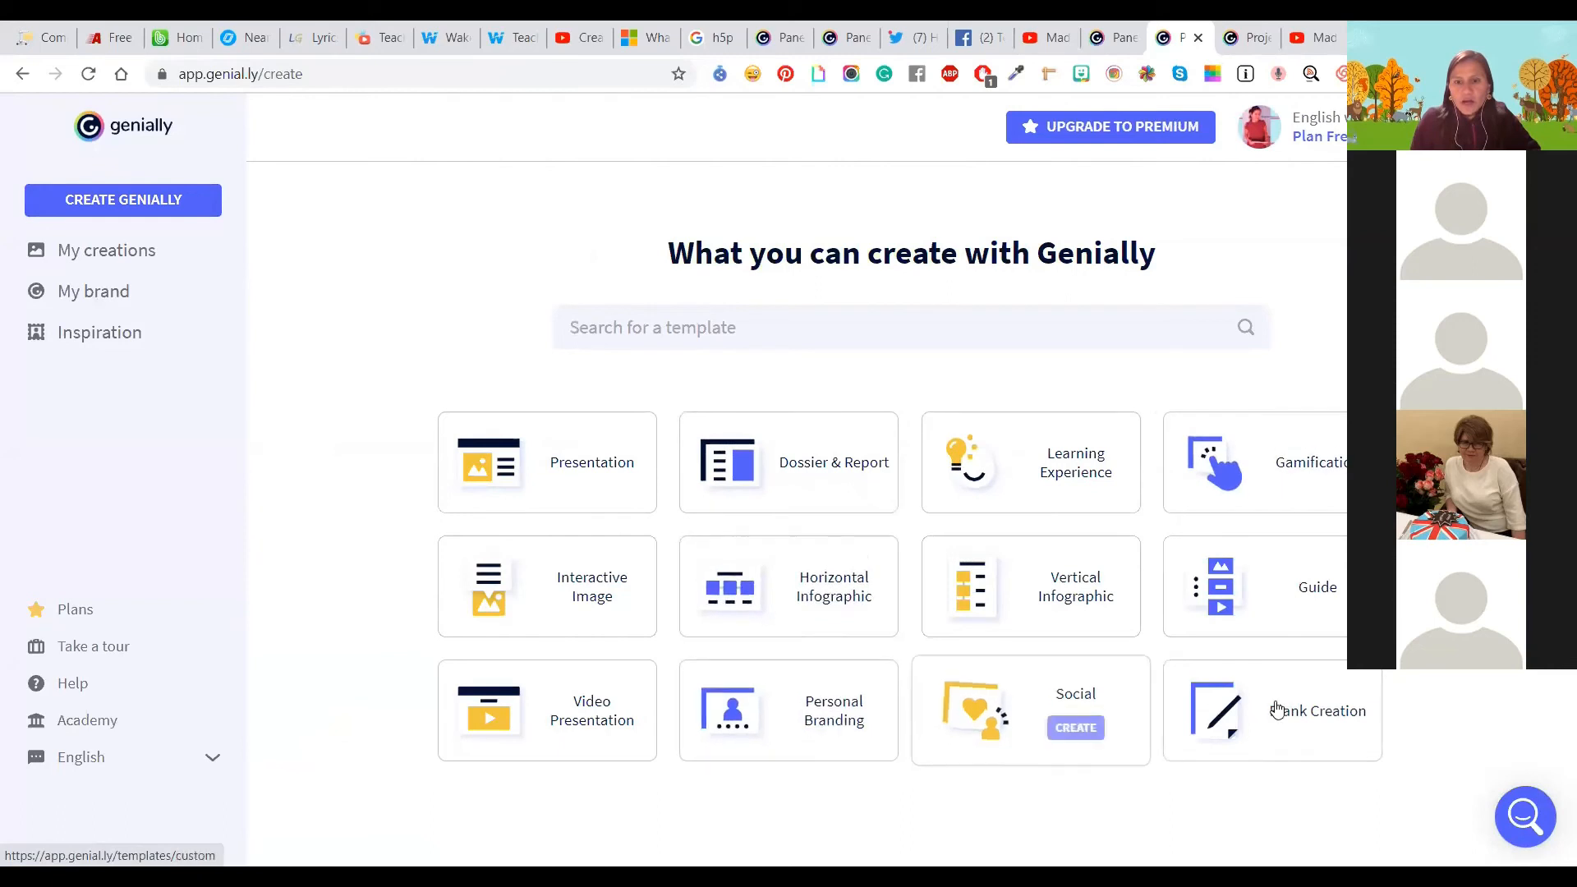
mouse_move(760, 746)
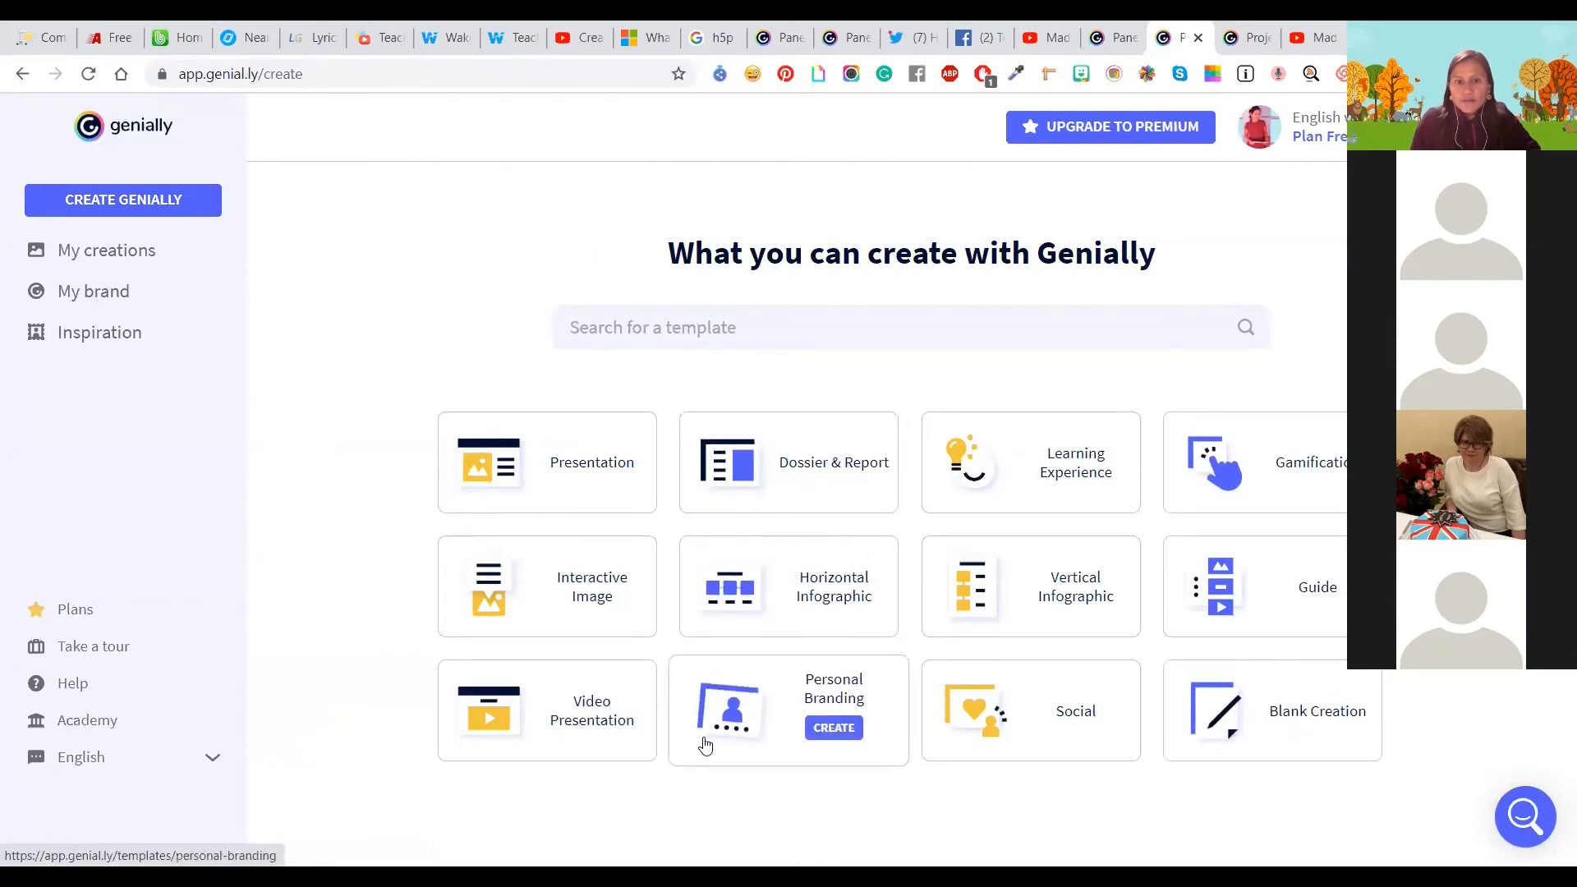
mouse_move(596, 723)
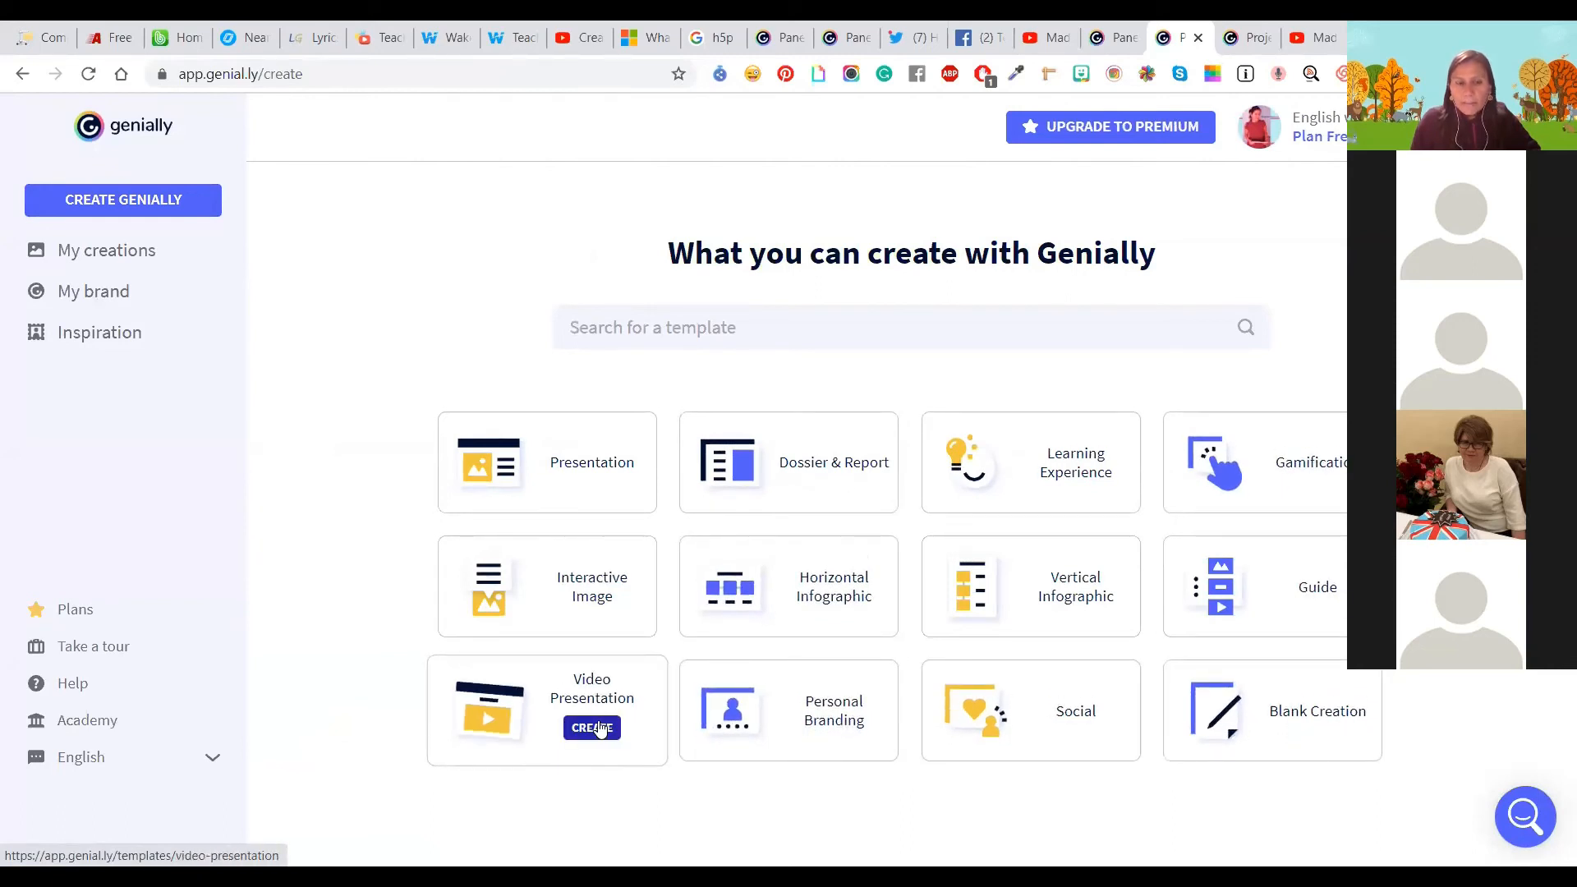
mouse_move(598, 588)
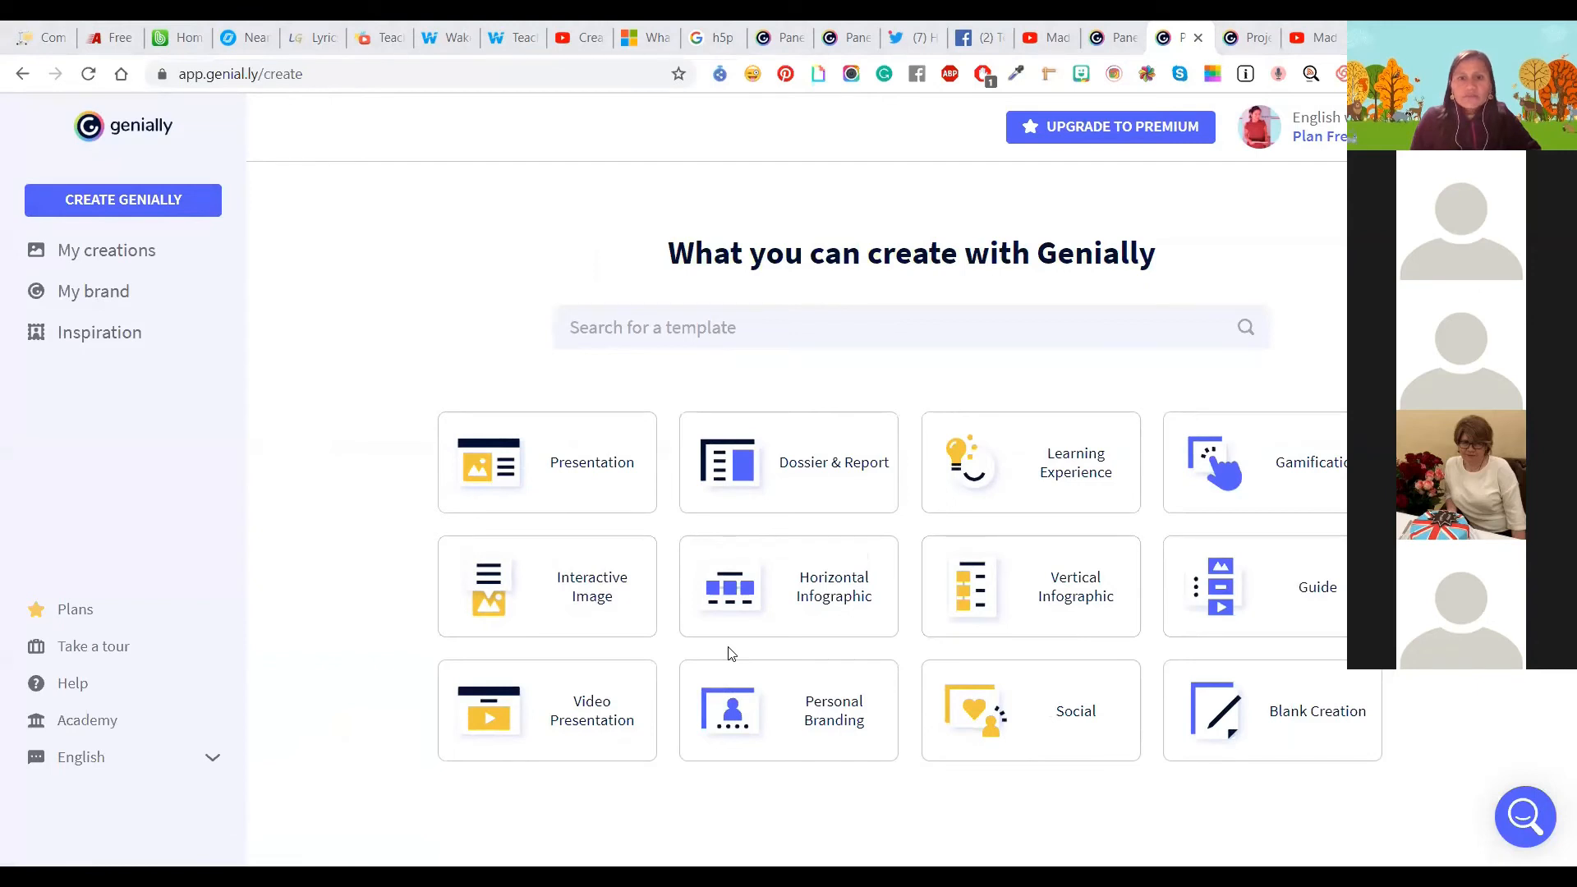
mouse_move(940, 729)
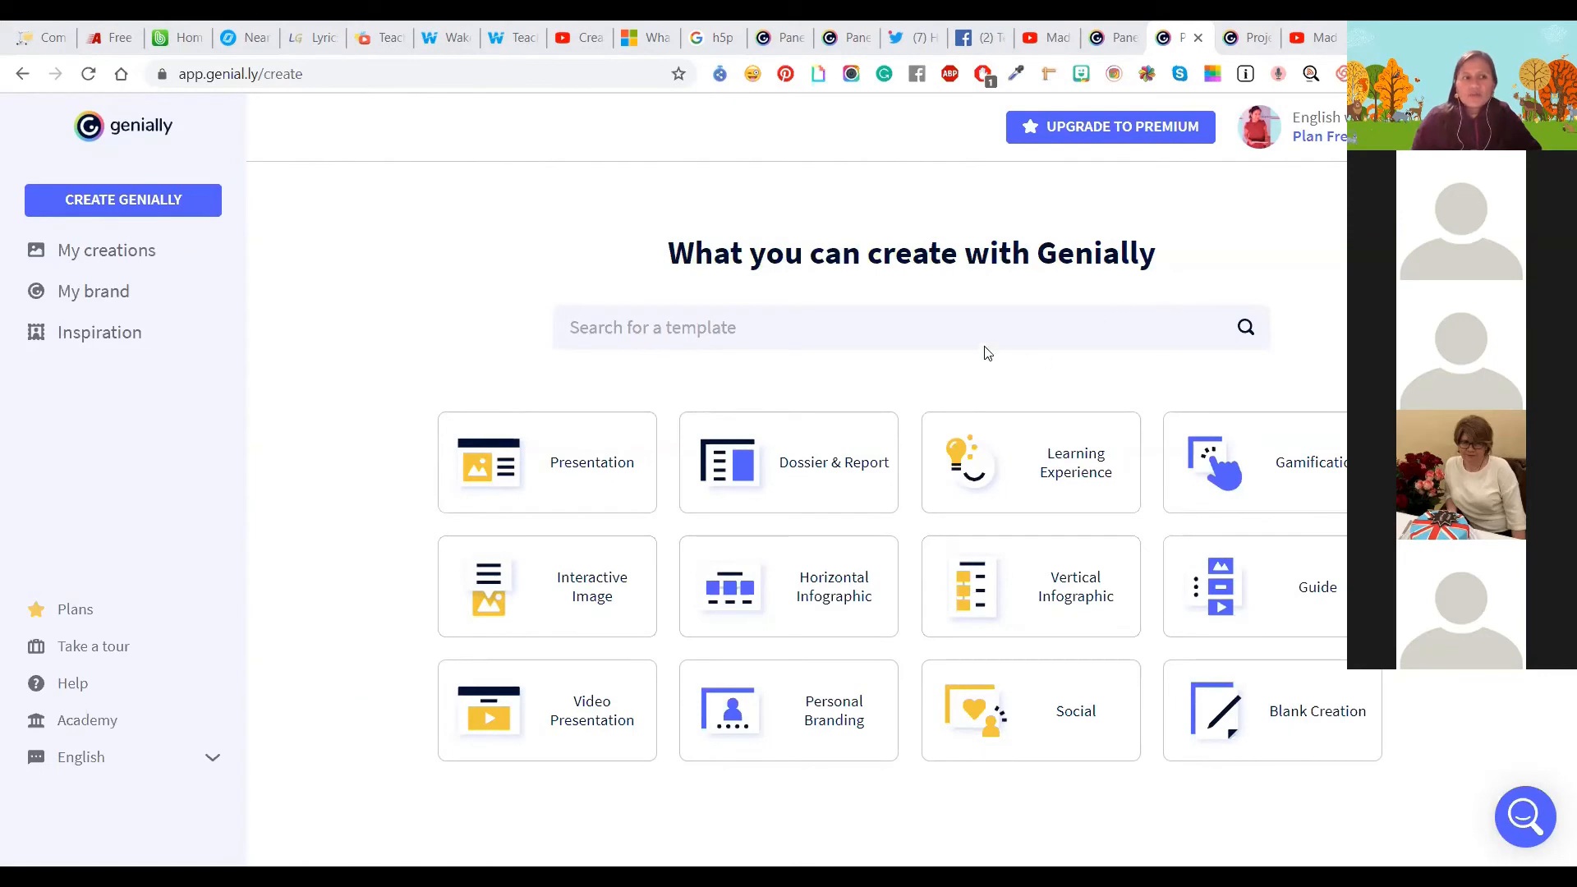
Step: Browse the Inspiration gallery of creations made by other people down to the "About Australia" timeline
click(105, 344)
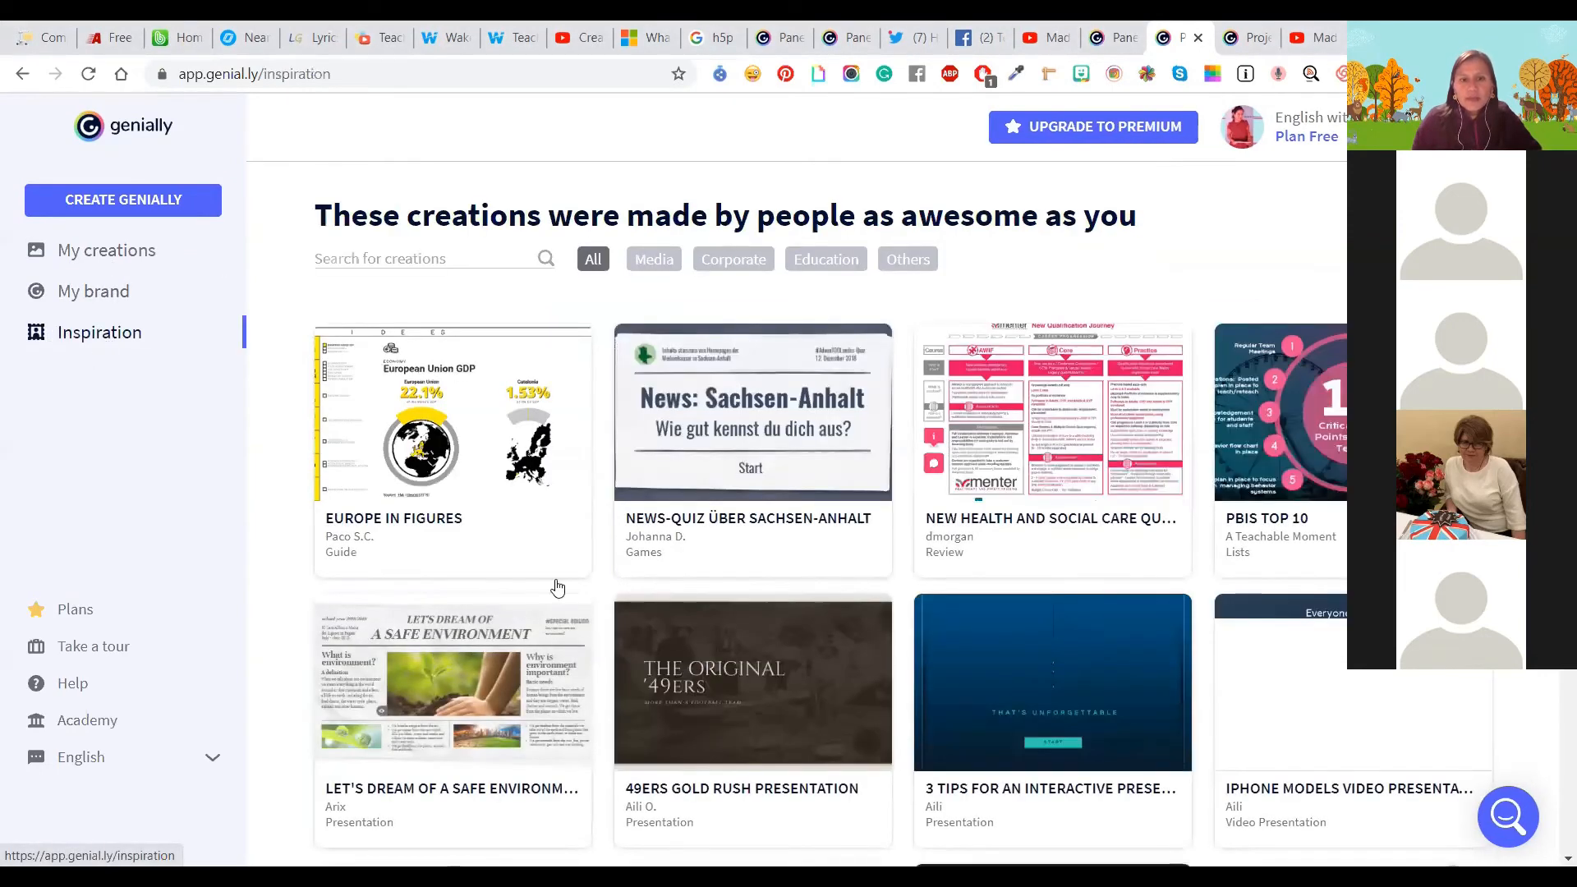
scroll(903, 609, down, 5)
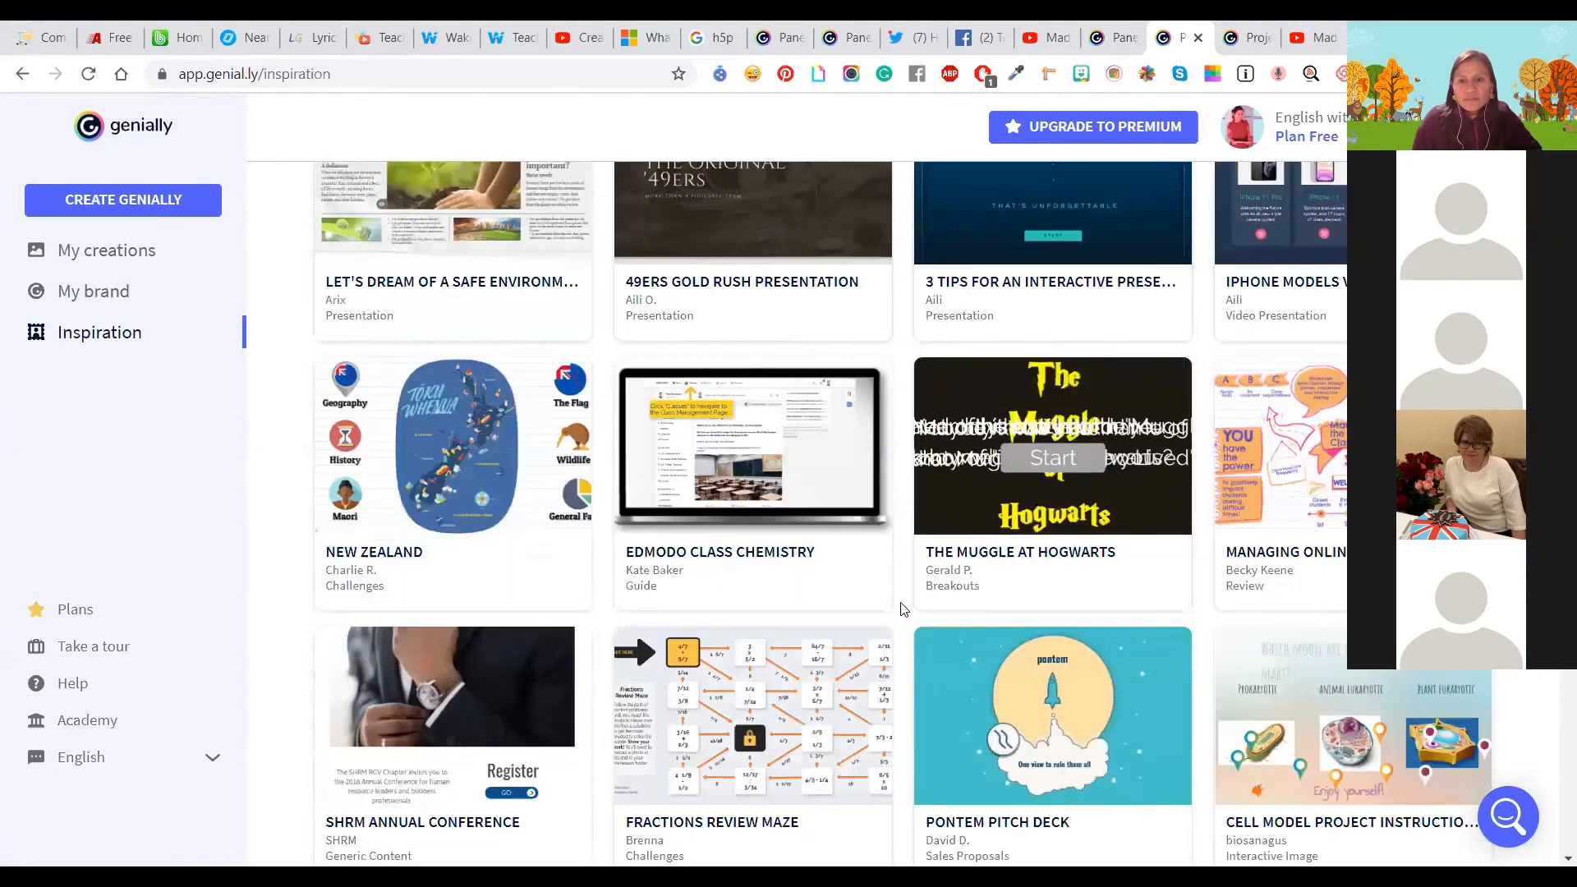
scroll(903, 609, down, 3)
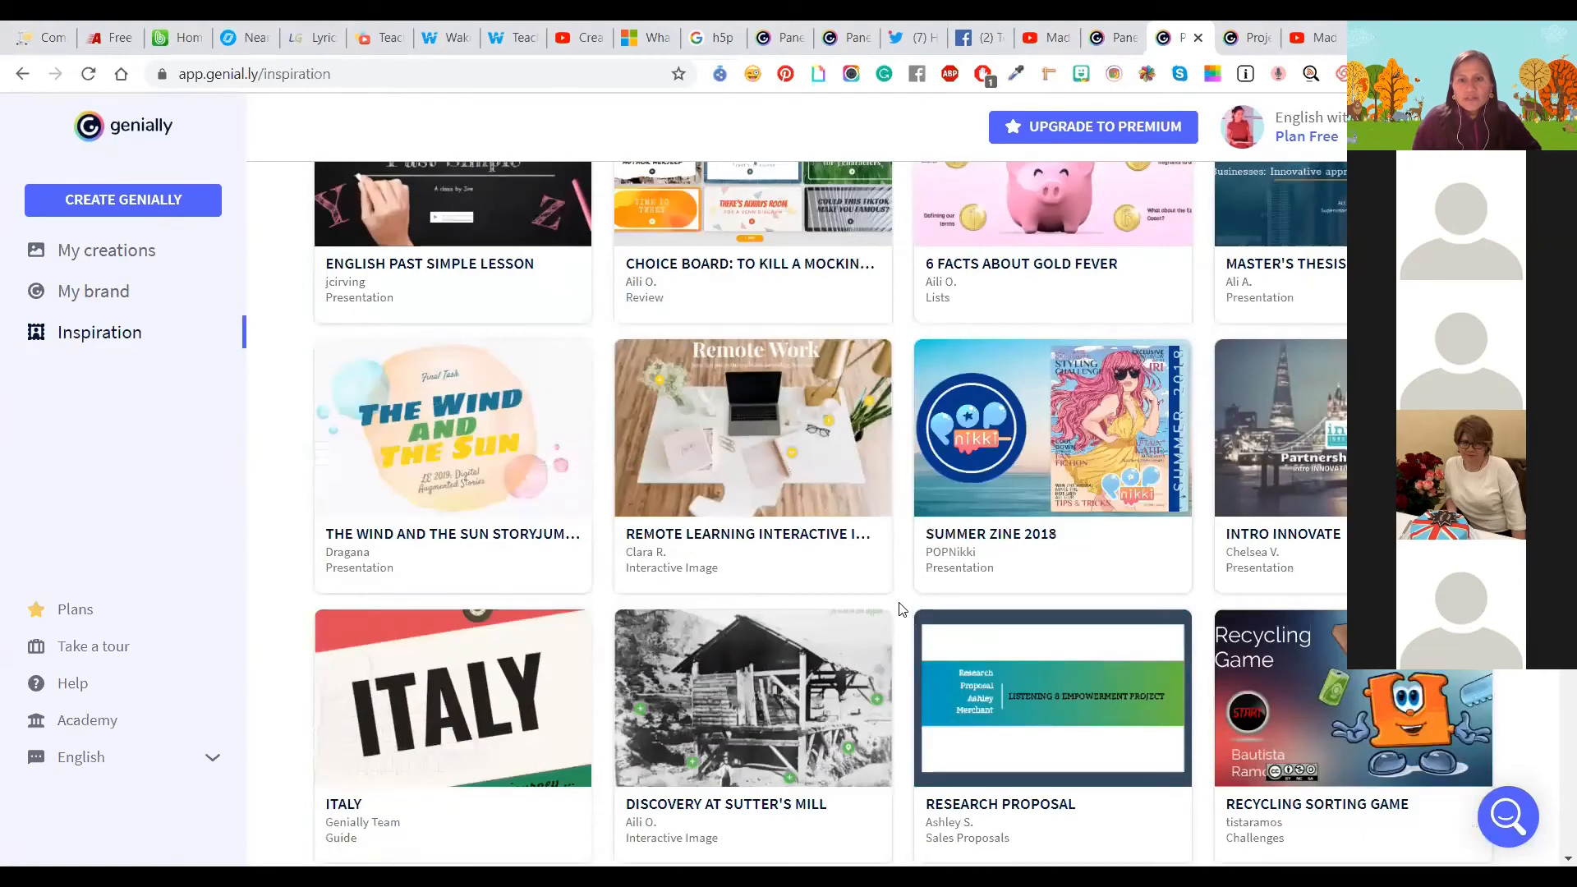
scroll(899, 609, down, 3)
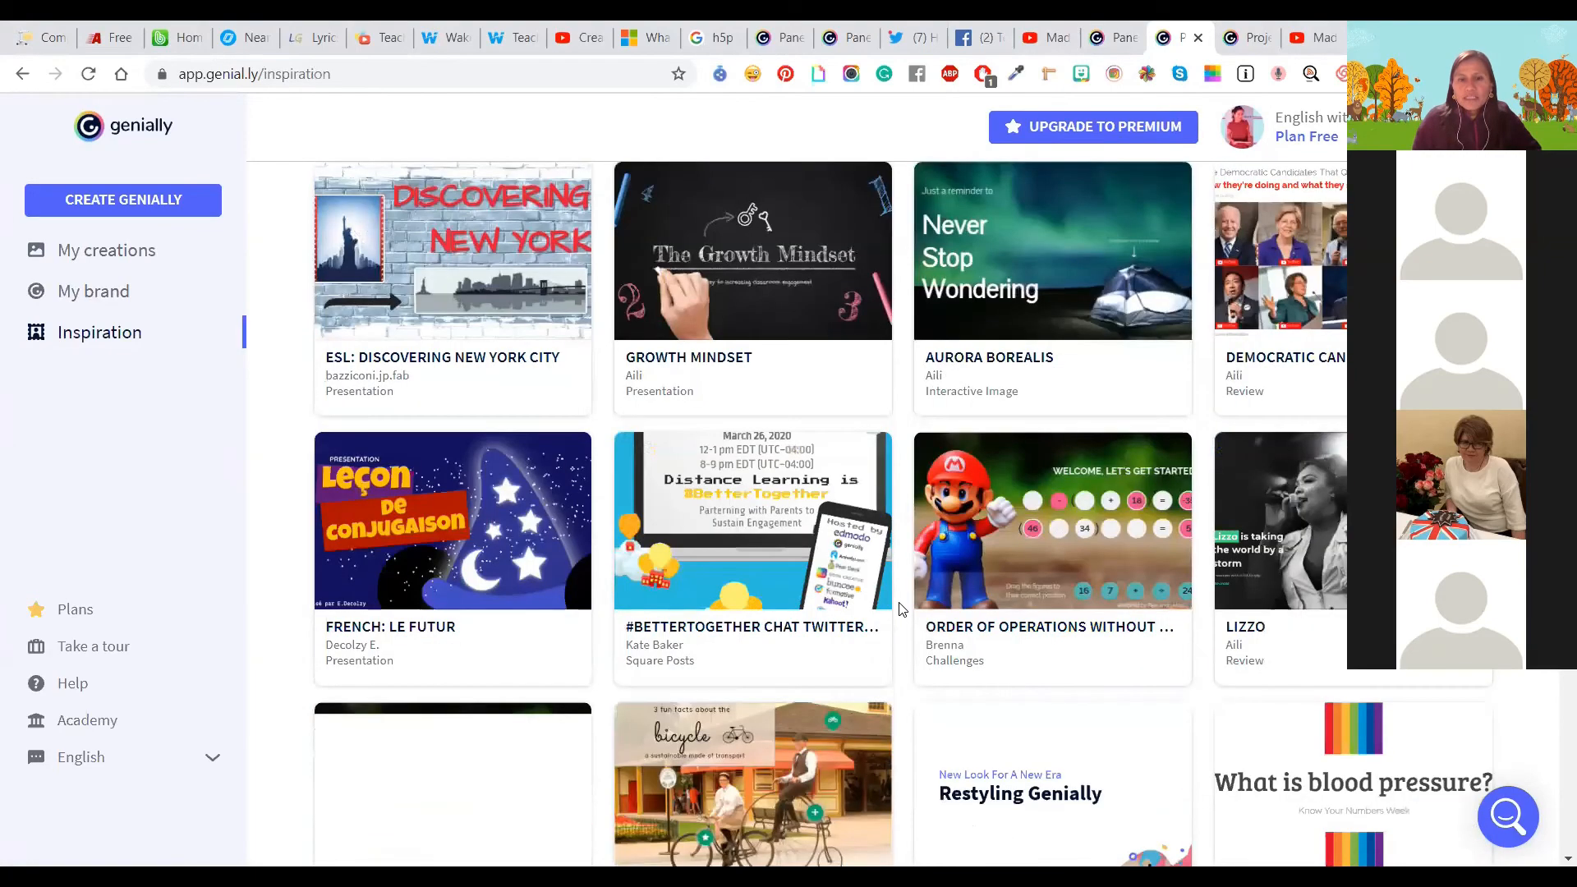
scroll(902, 609, down, 8)
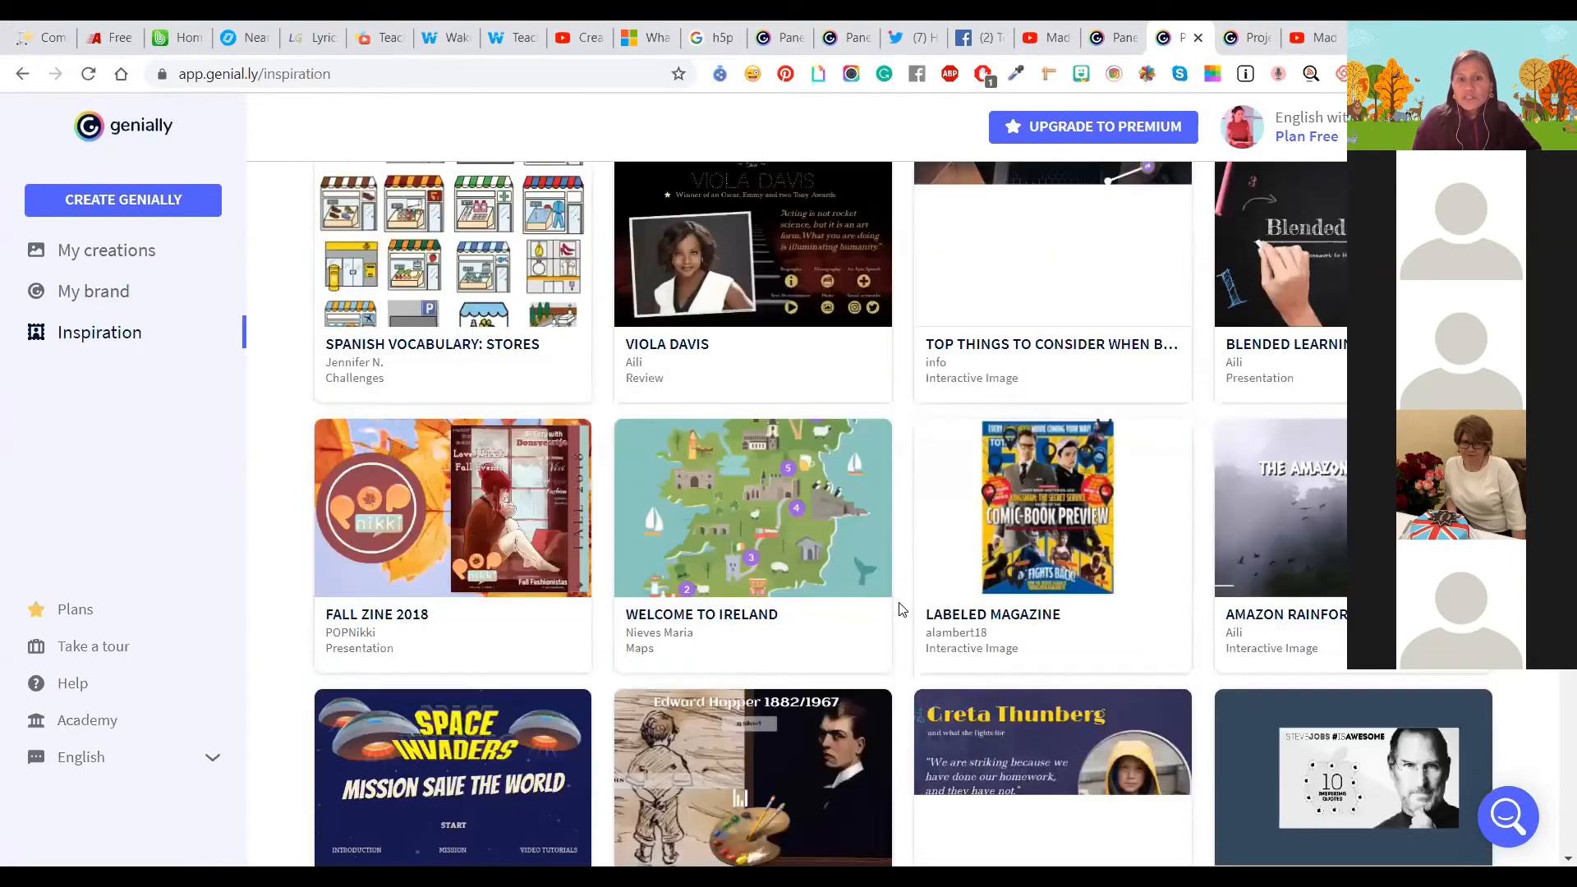
scroll(904, 610, down, 3)
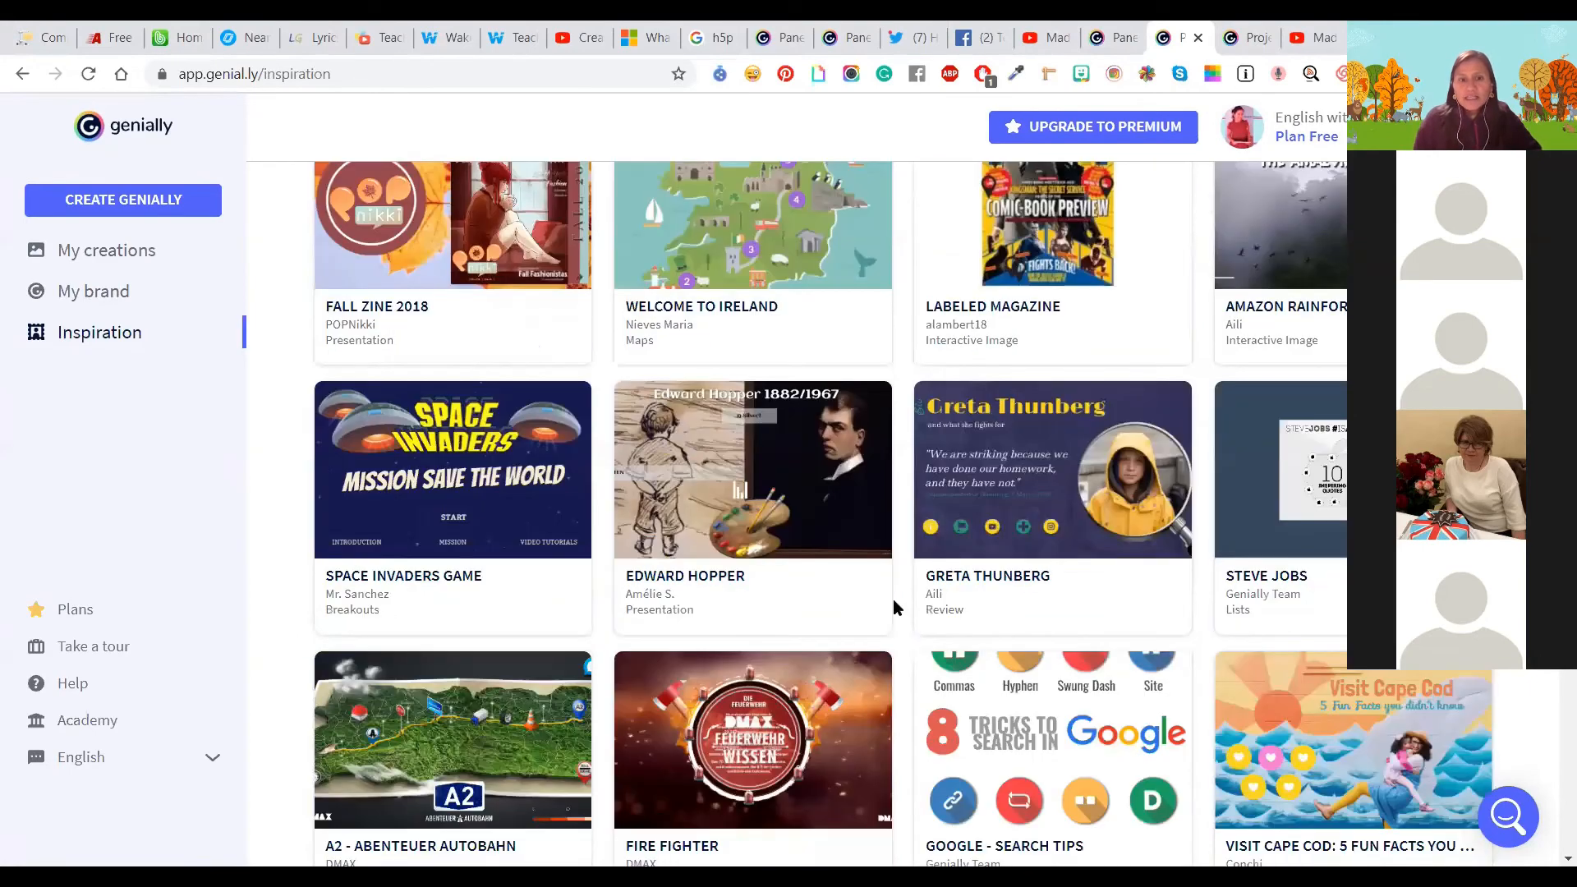
scroll(894, 608, down, 5)
scroll(894, 605, down, 2)
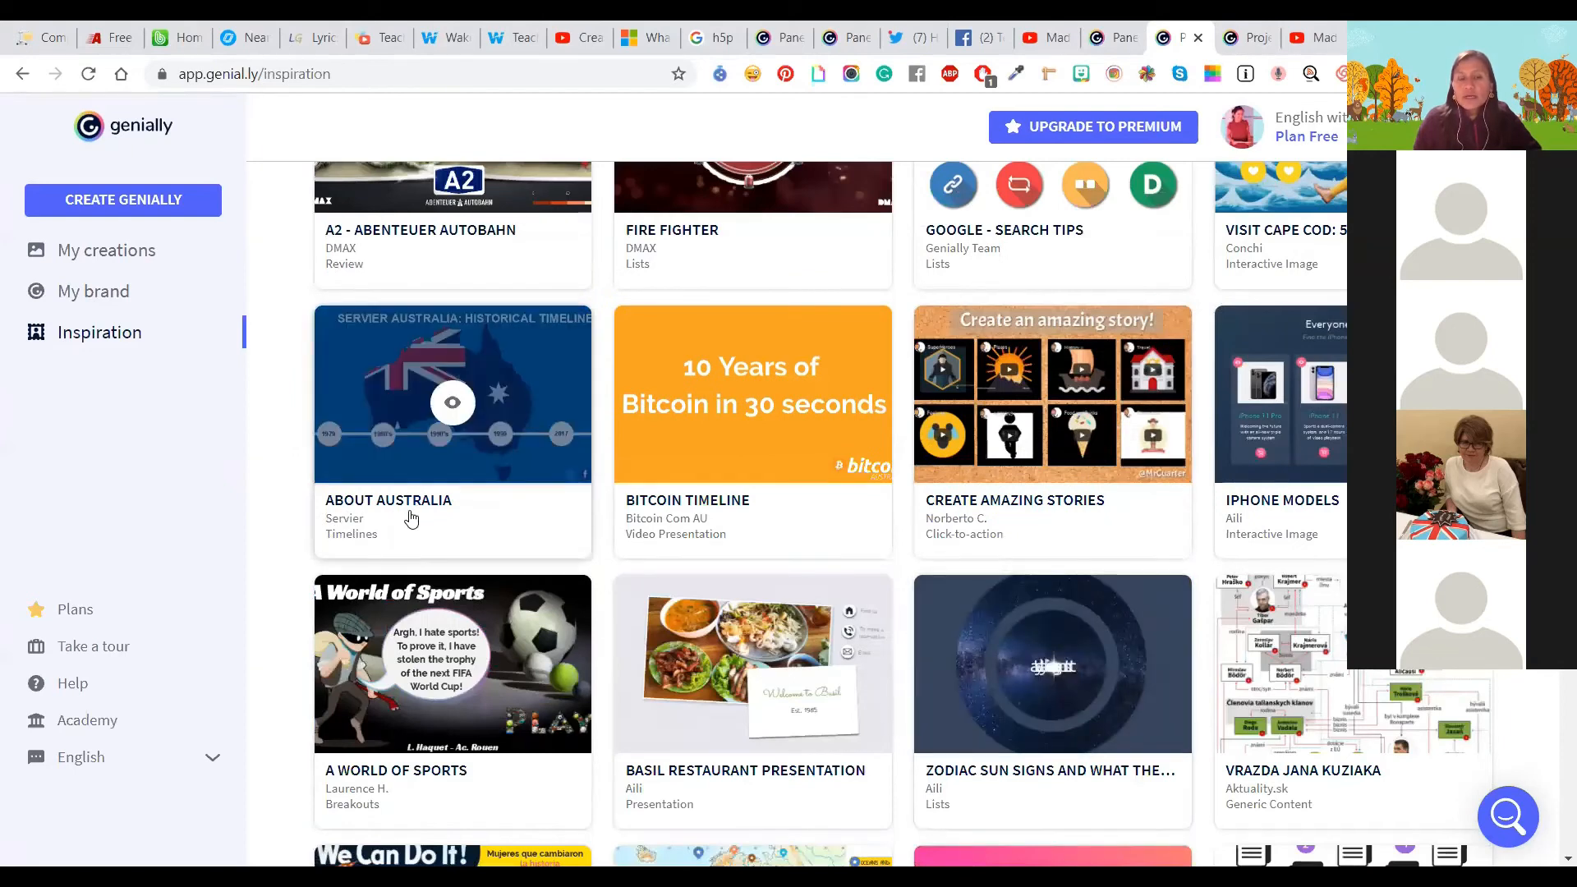
Step: Preview the "About Australia" timeline, reveal its interactive elements, inspect the information on its date markers and close the preview
click(449, 407)
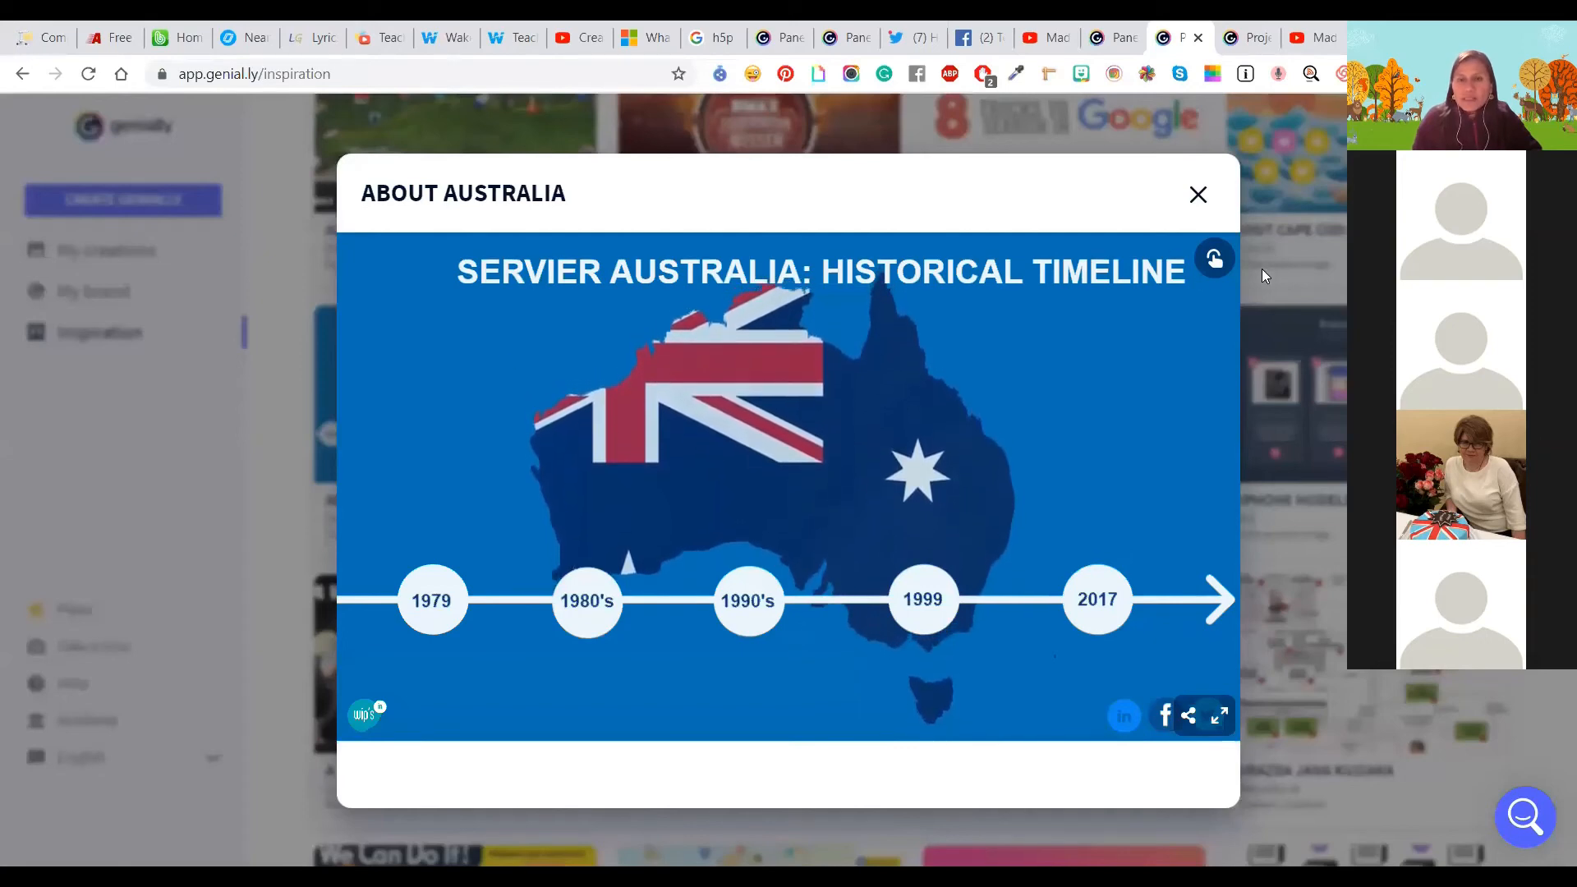
click(1206, 264)
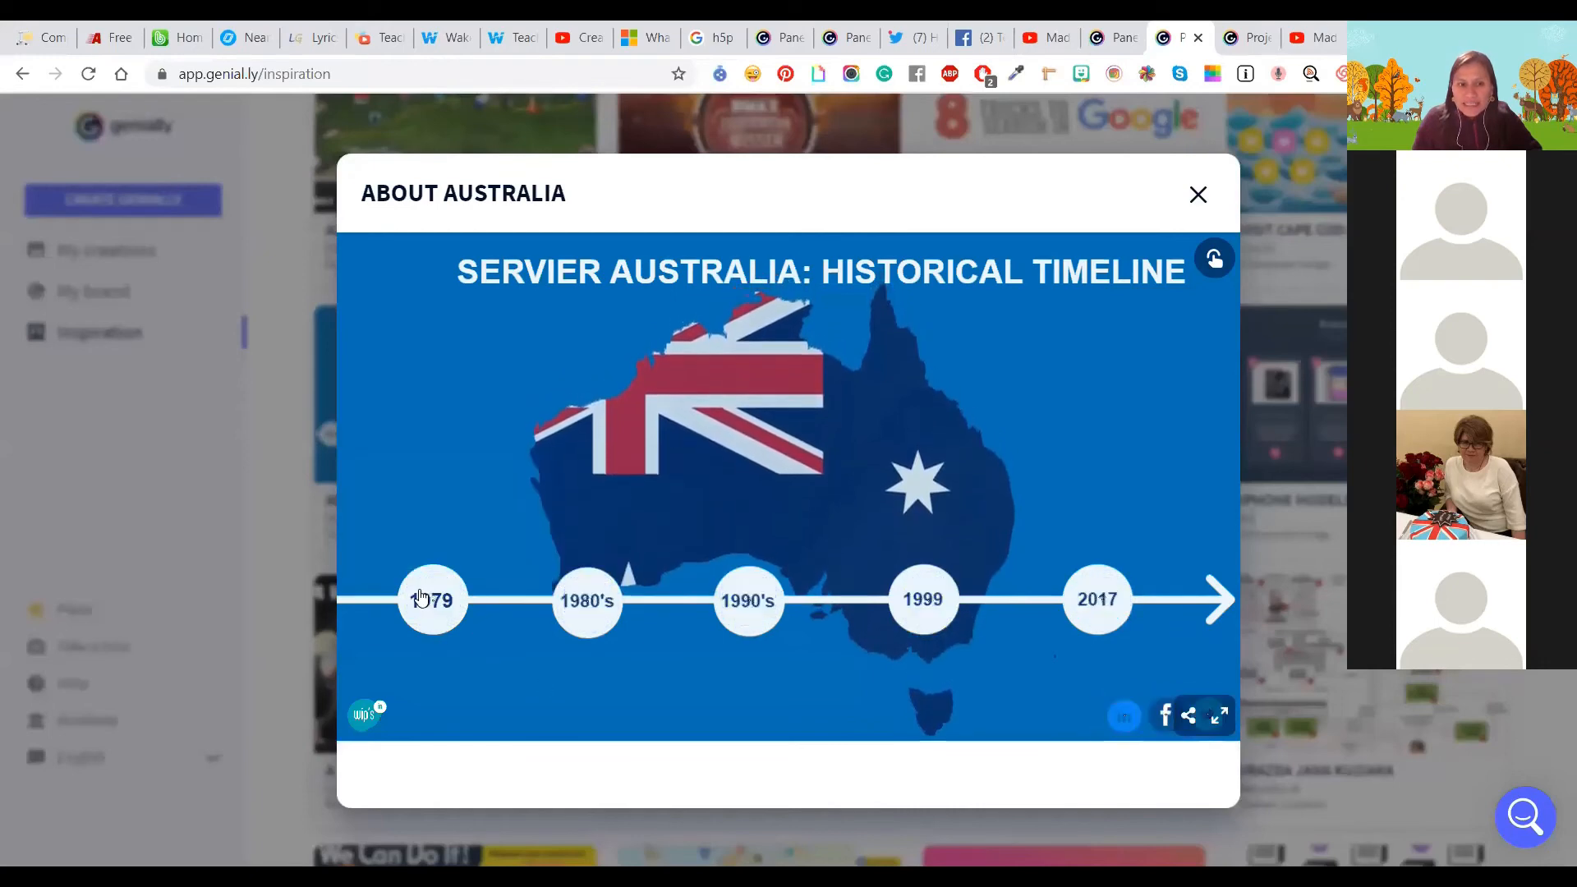
mouse_move(424, 598)
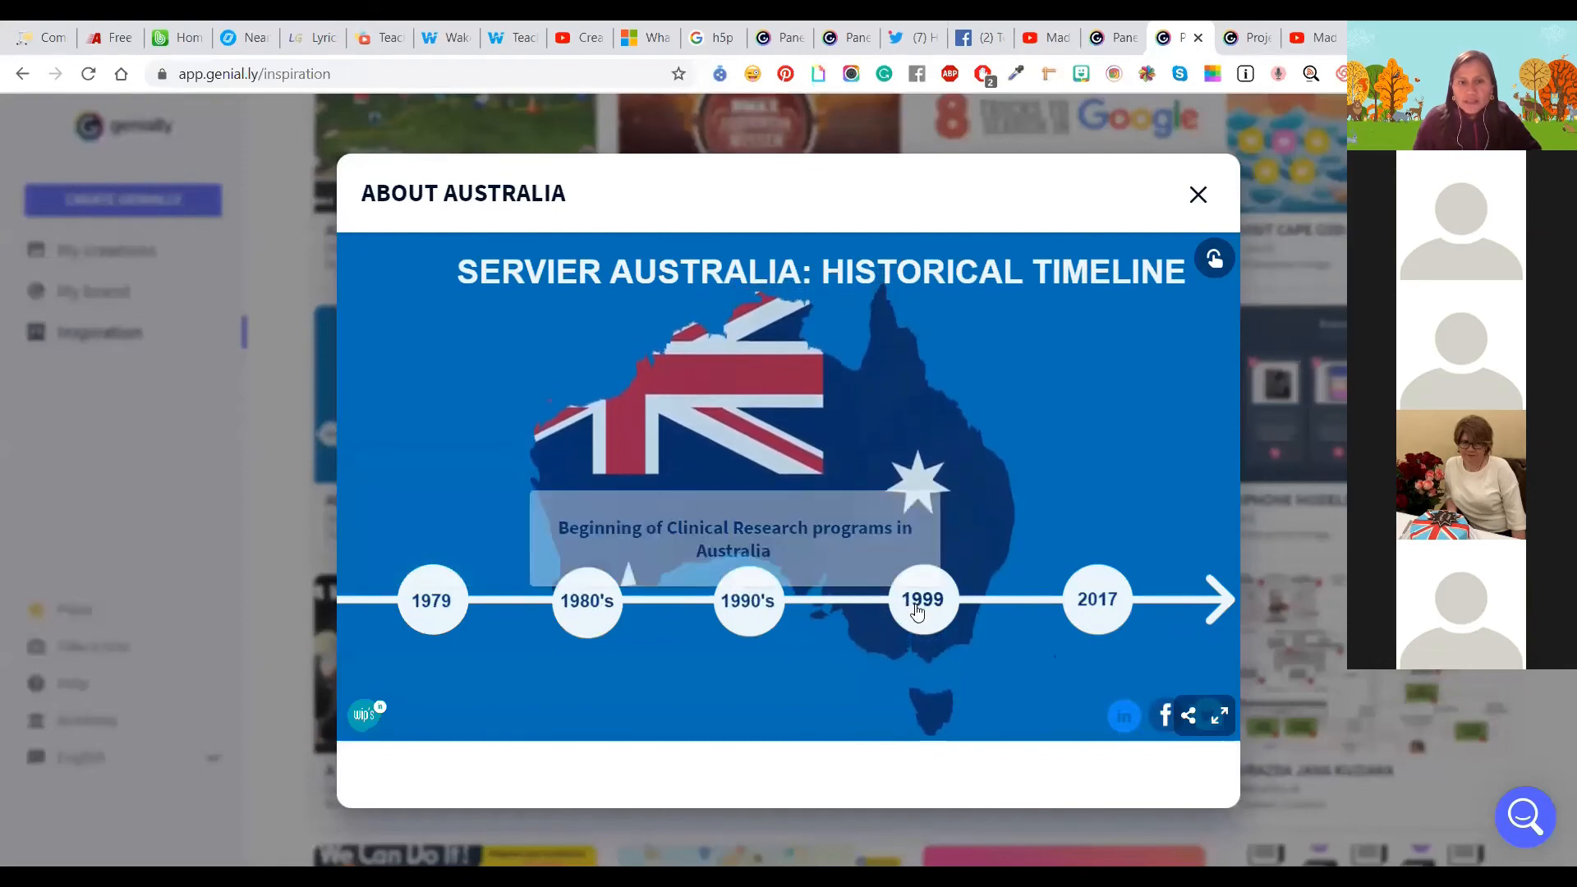
mouse_move(1104, 617)
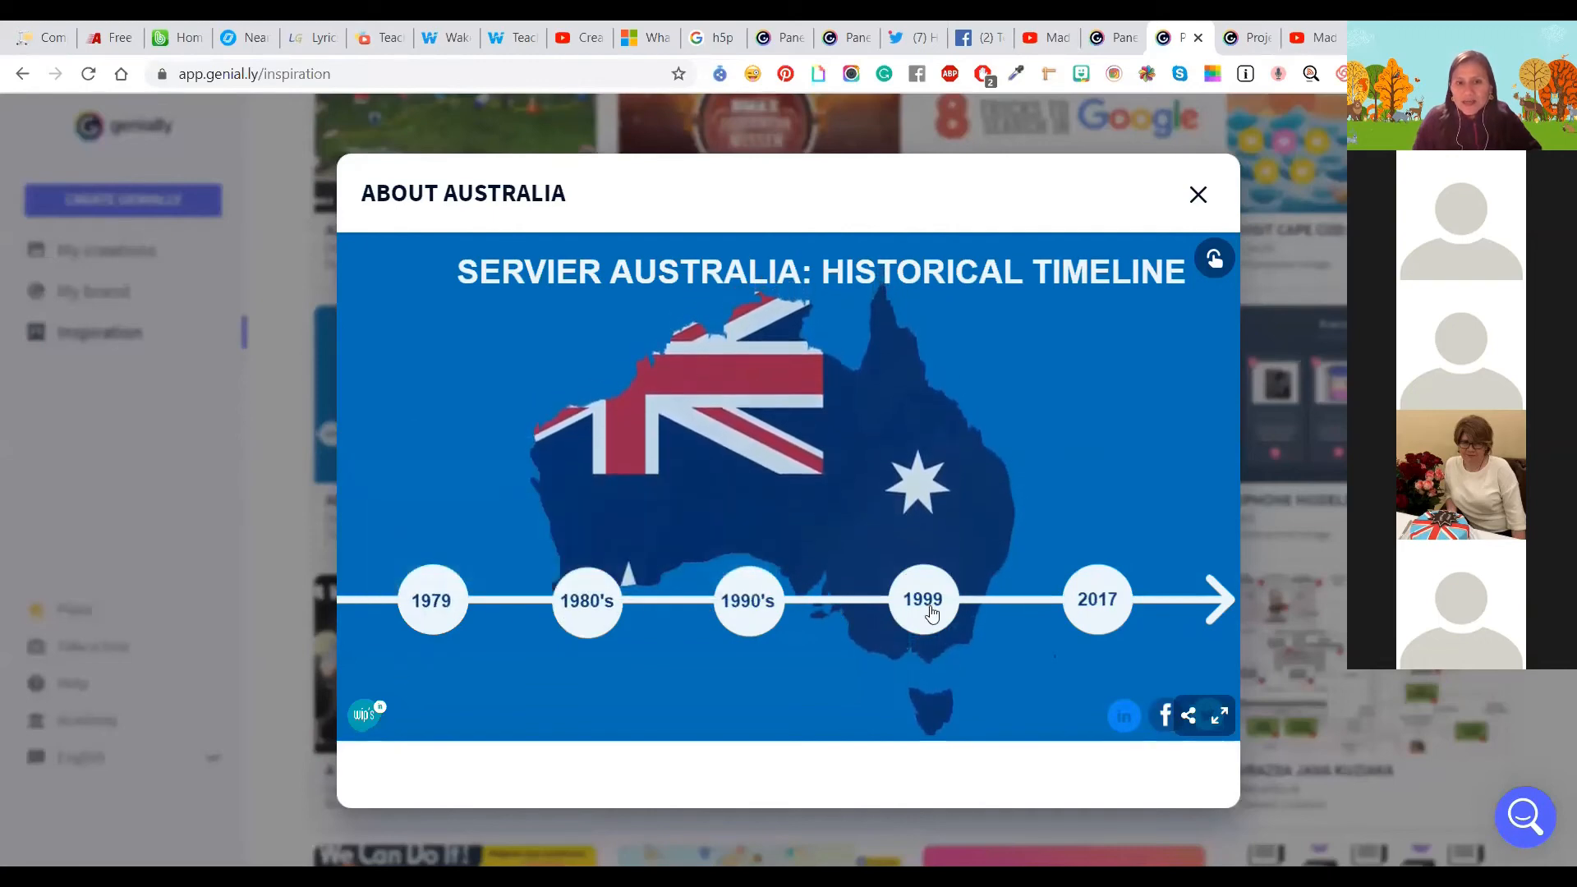
mouse_move(923, 629)
click(1197, 198)
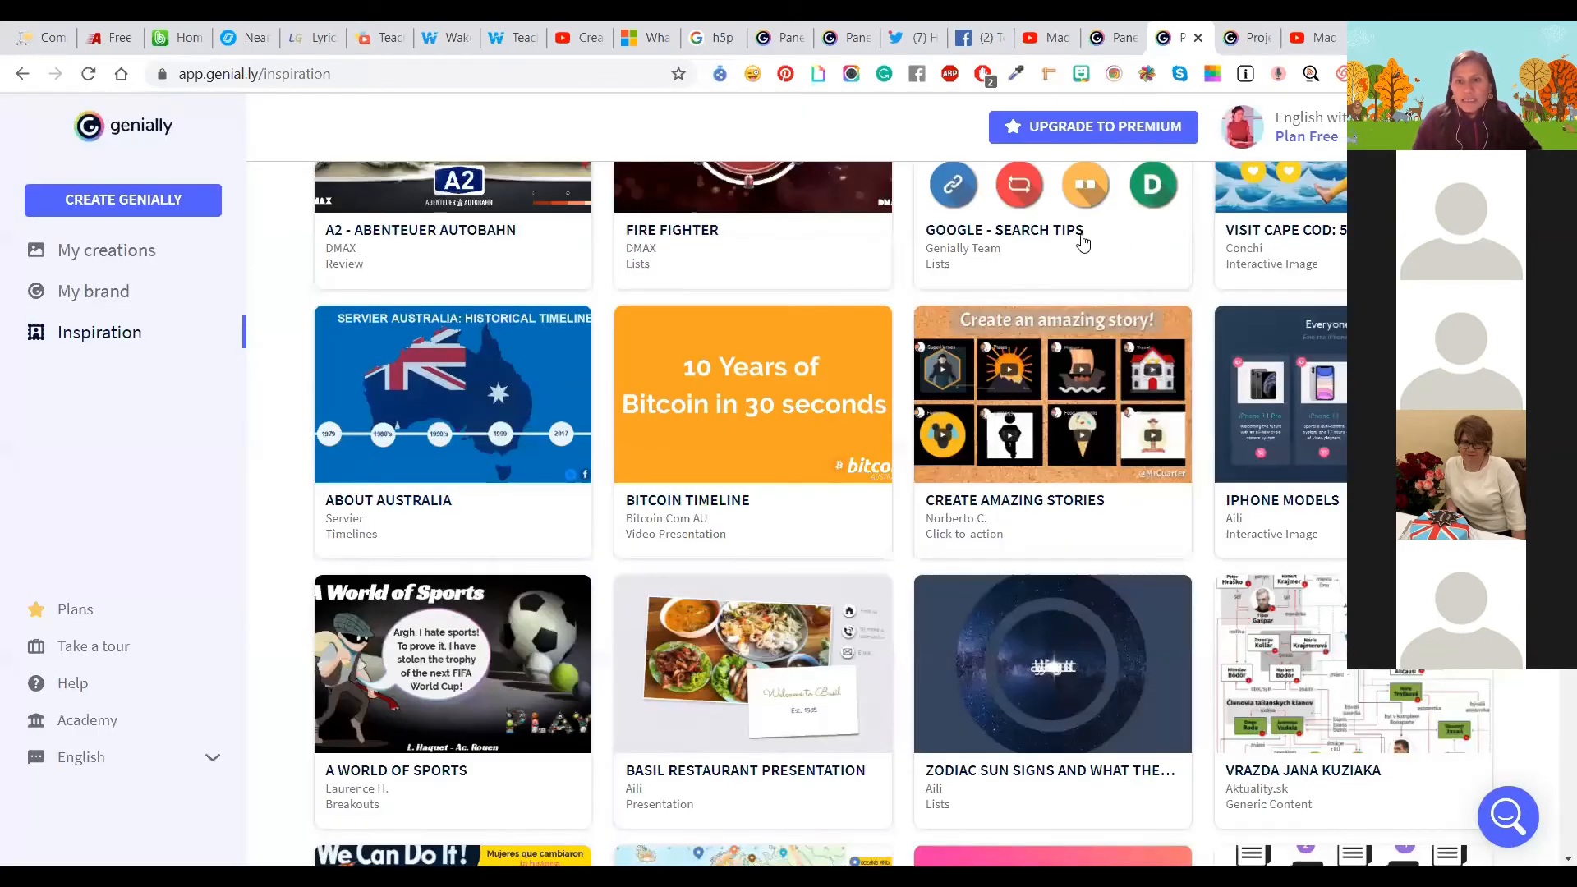
Step: Look further through the gallery, reload Inspiration and search its creations for "english"
scroll(829, 515, down, 15)
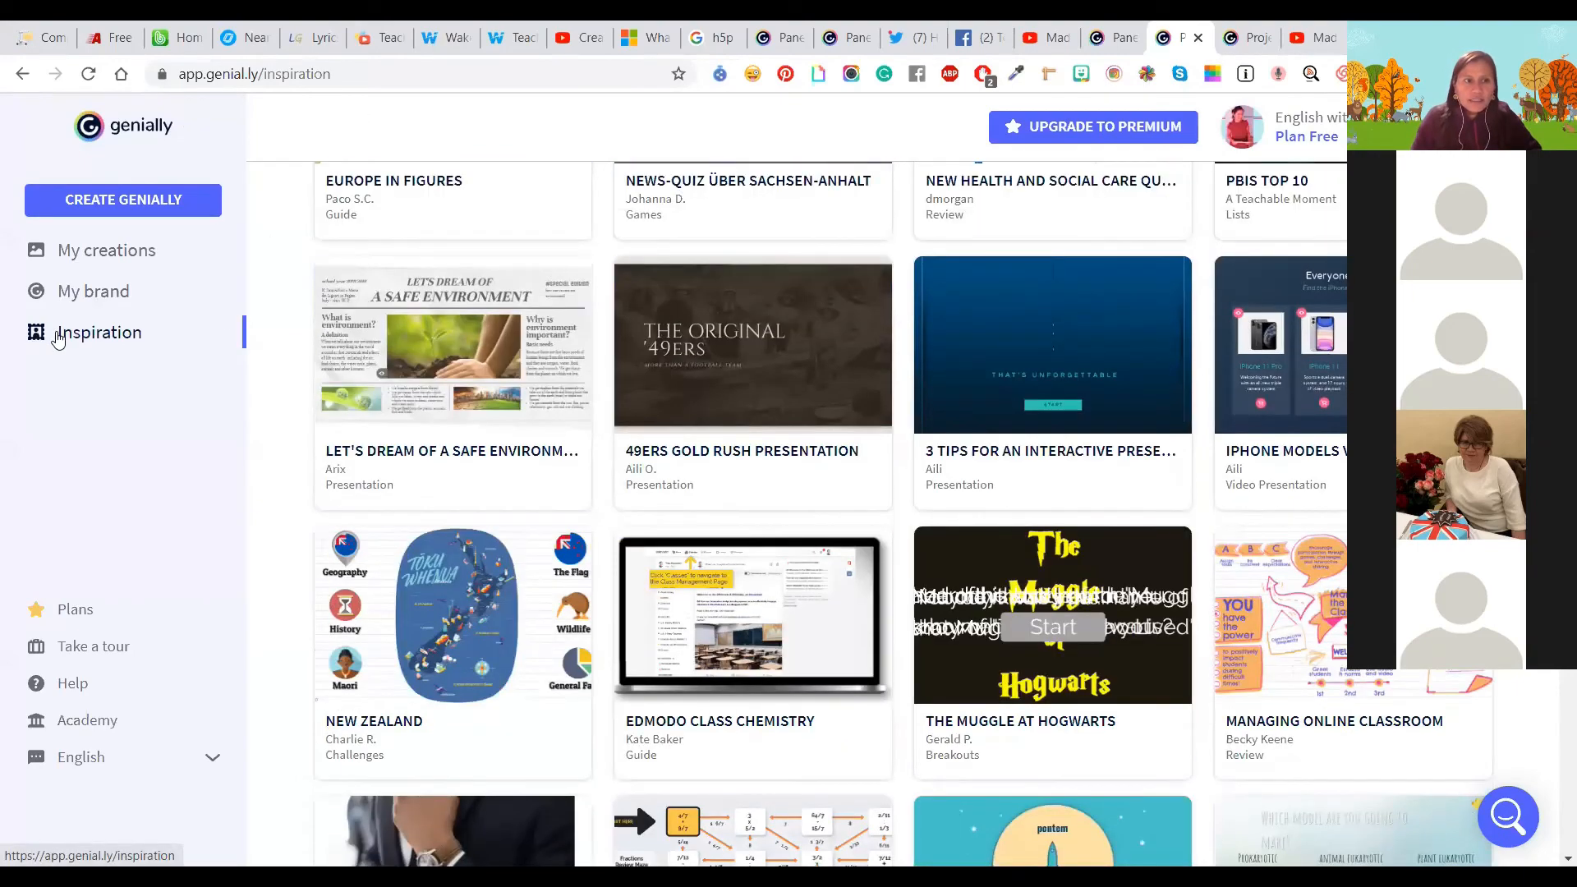
click(58, 337)
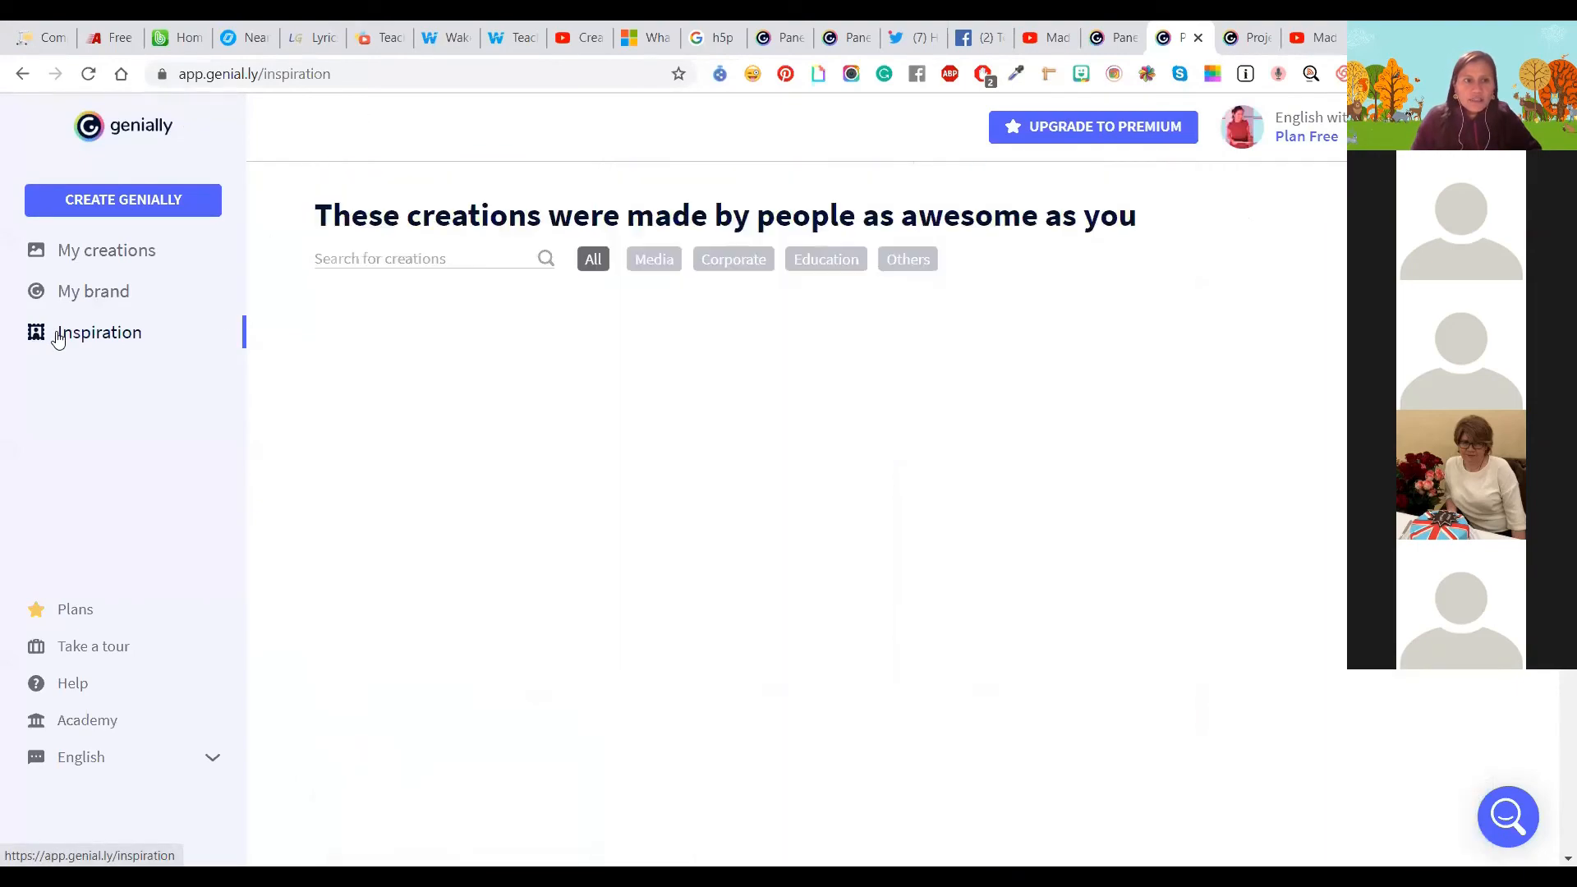
click(363, 254)
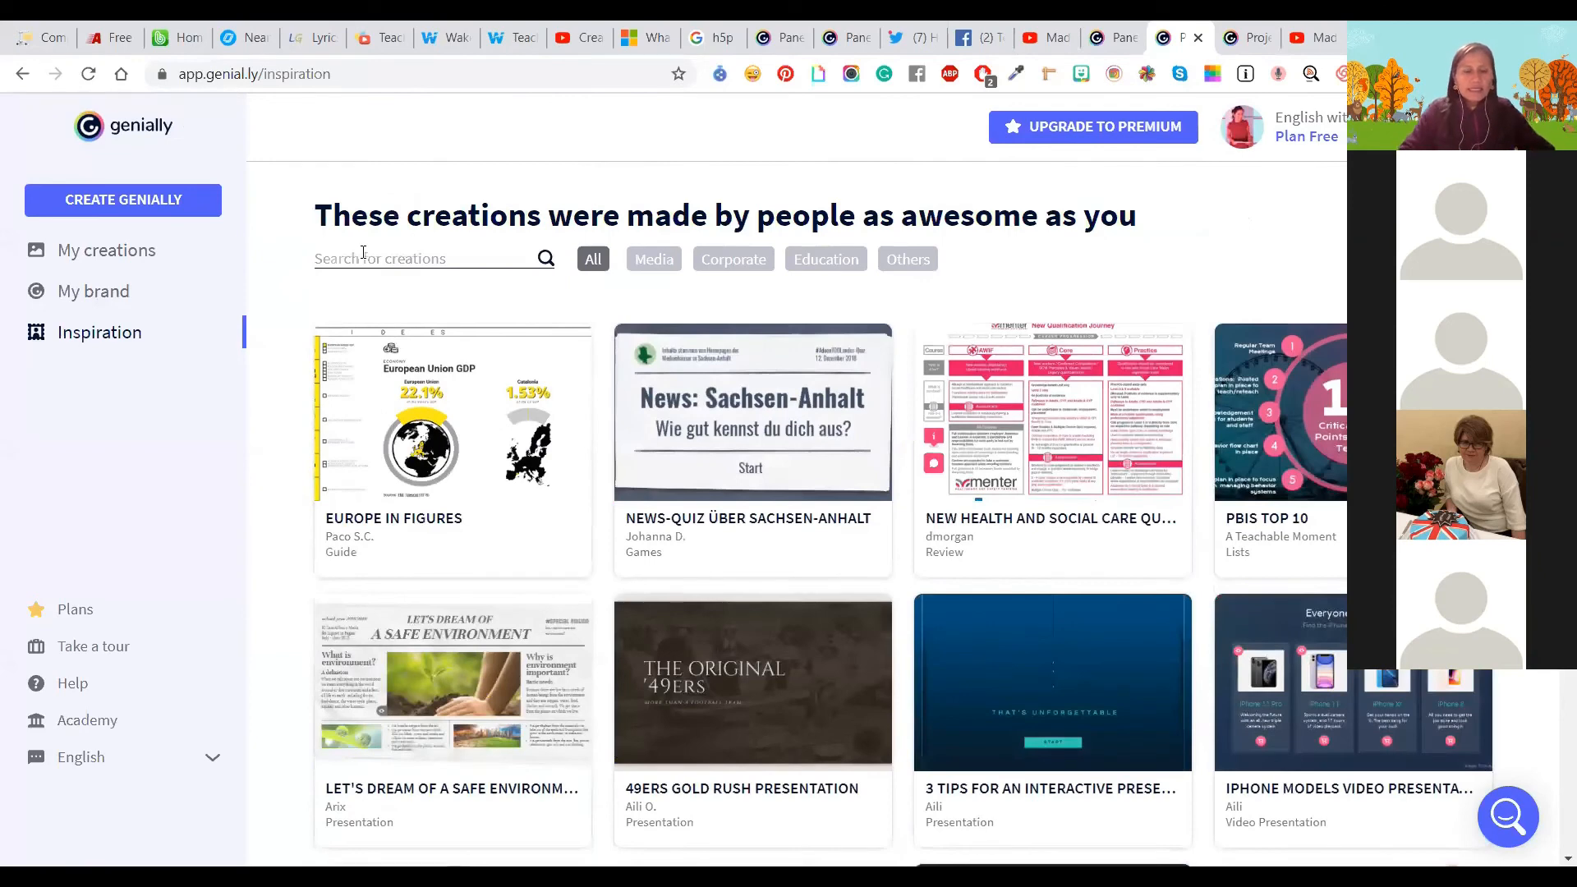
text(english)
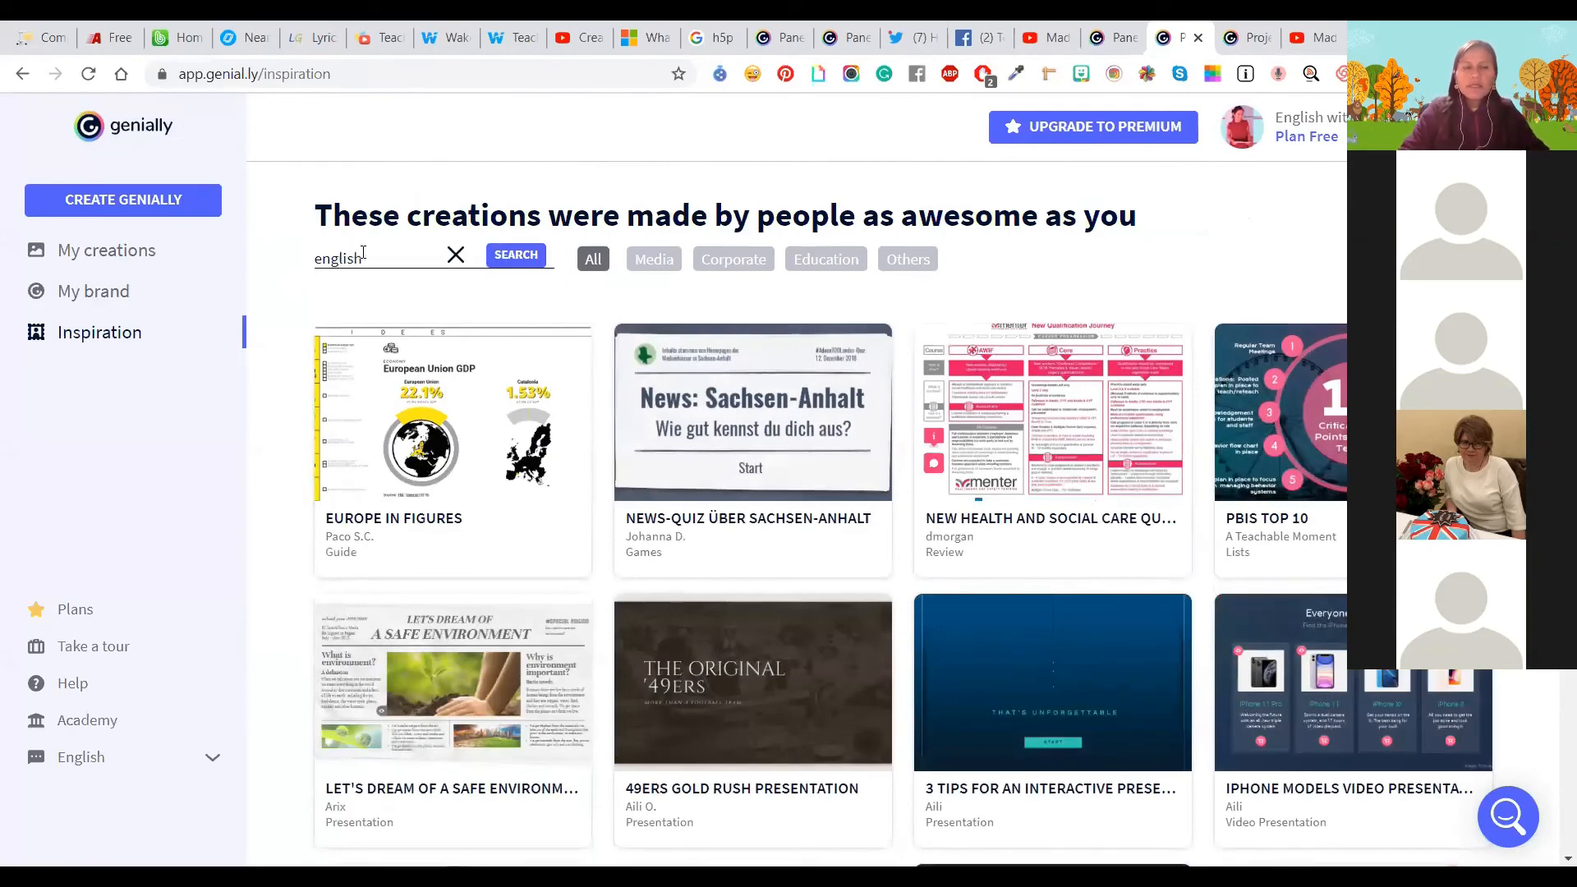
key(Return)
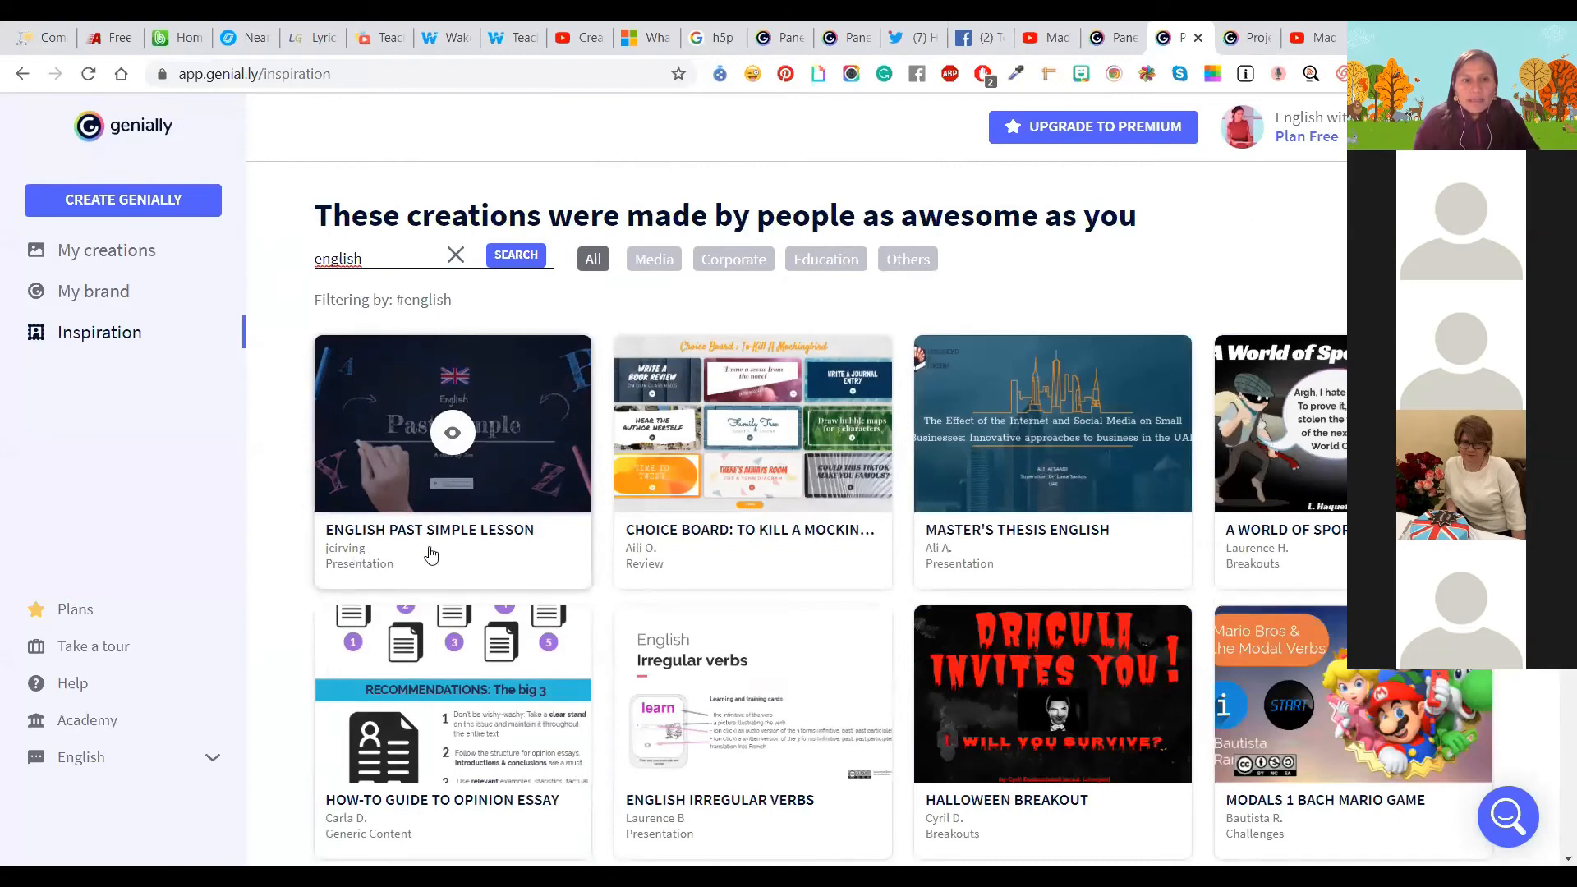
Step: Preview the "English Past Simple Lesson", play the audio on its cover and page on through the verb slides
click(449, 430)
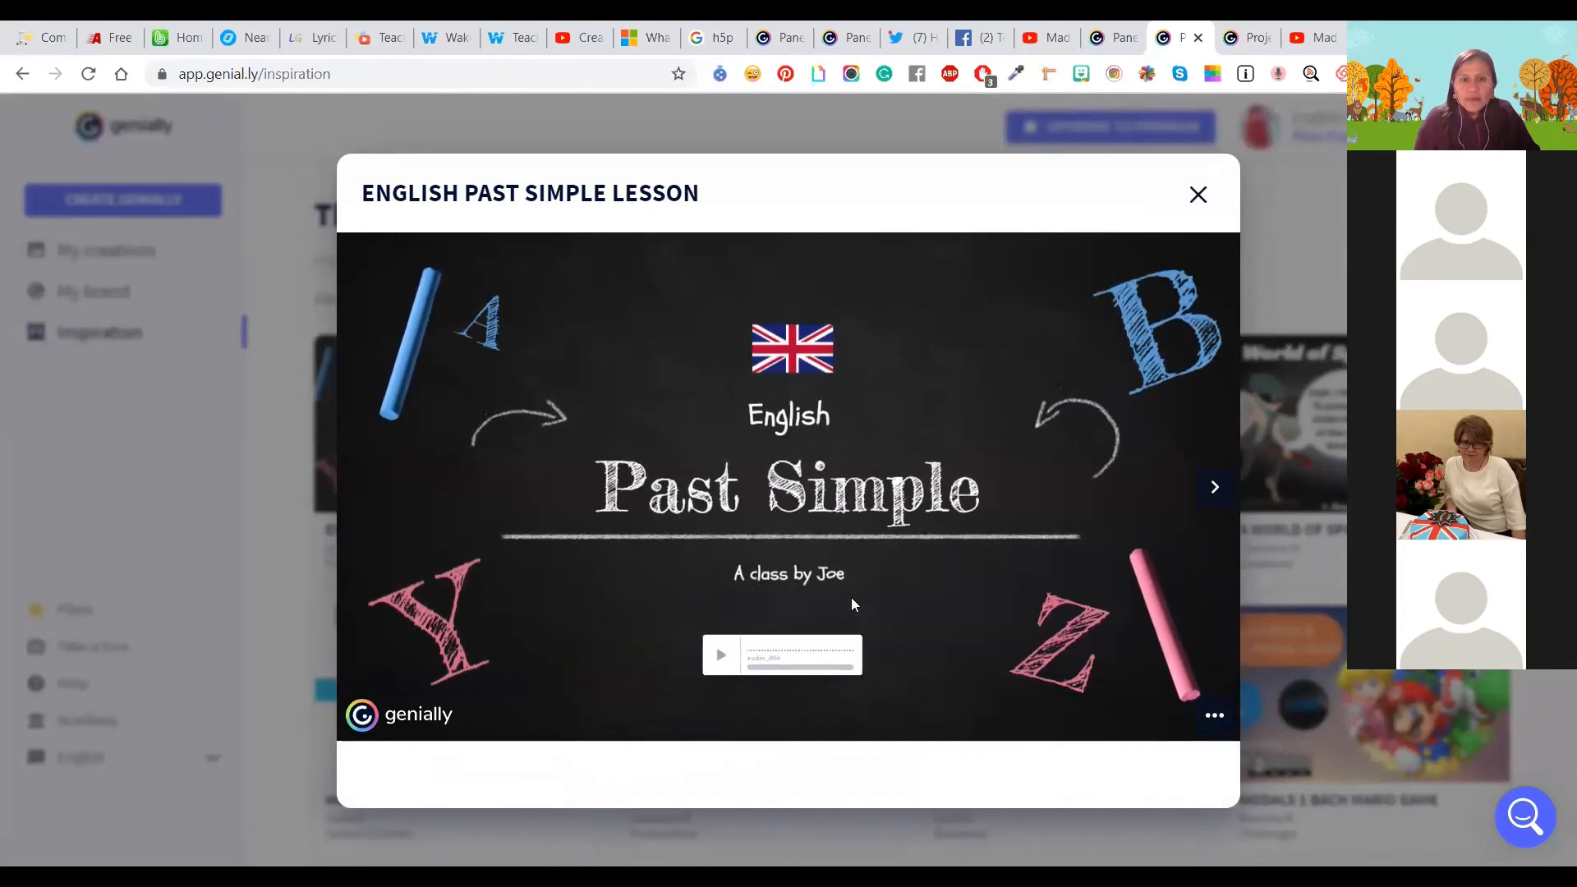
click(711, 660)
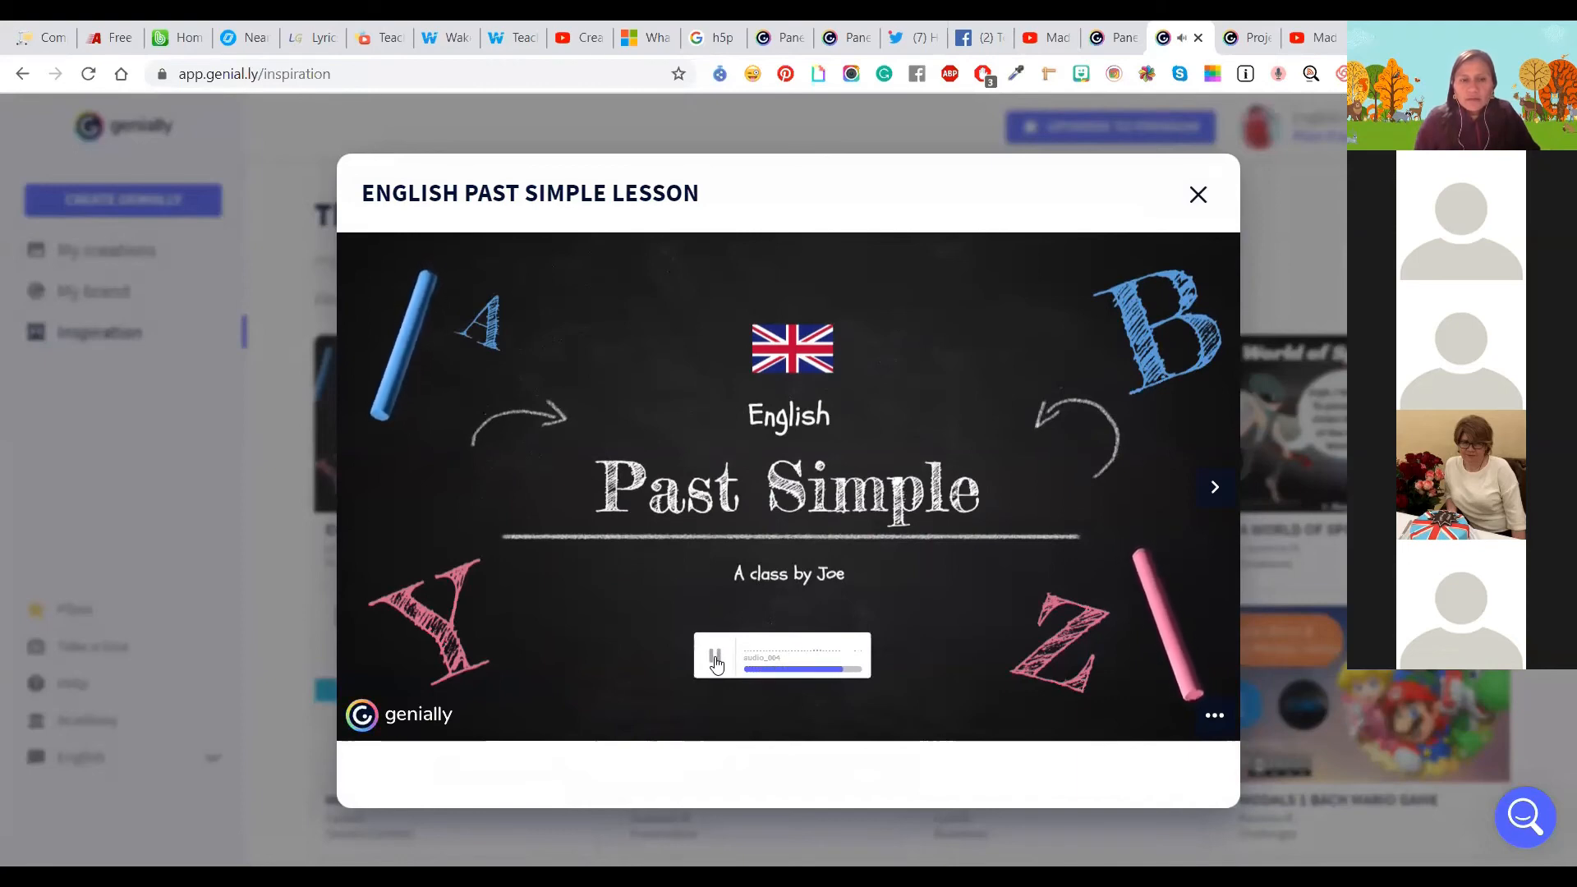
click(1216, 490)
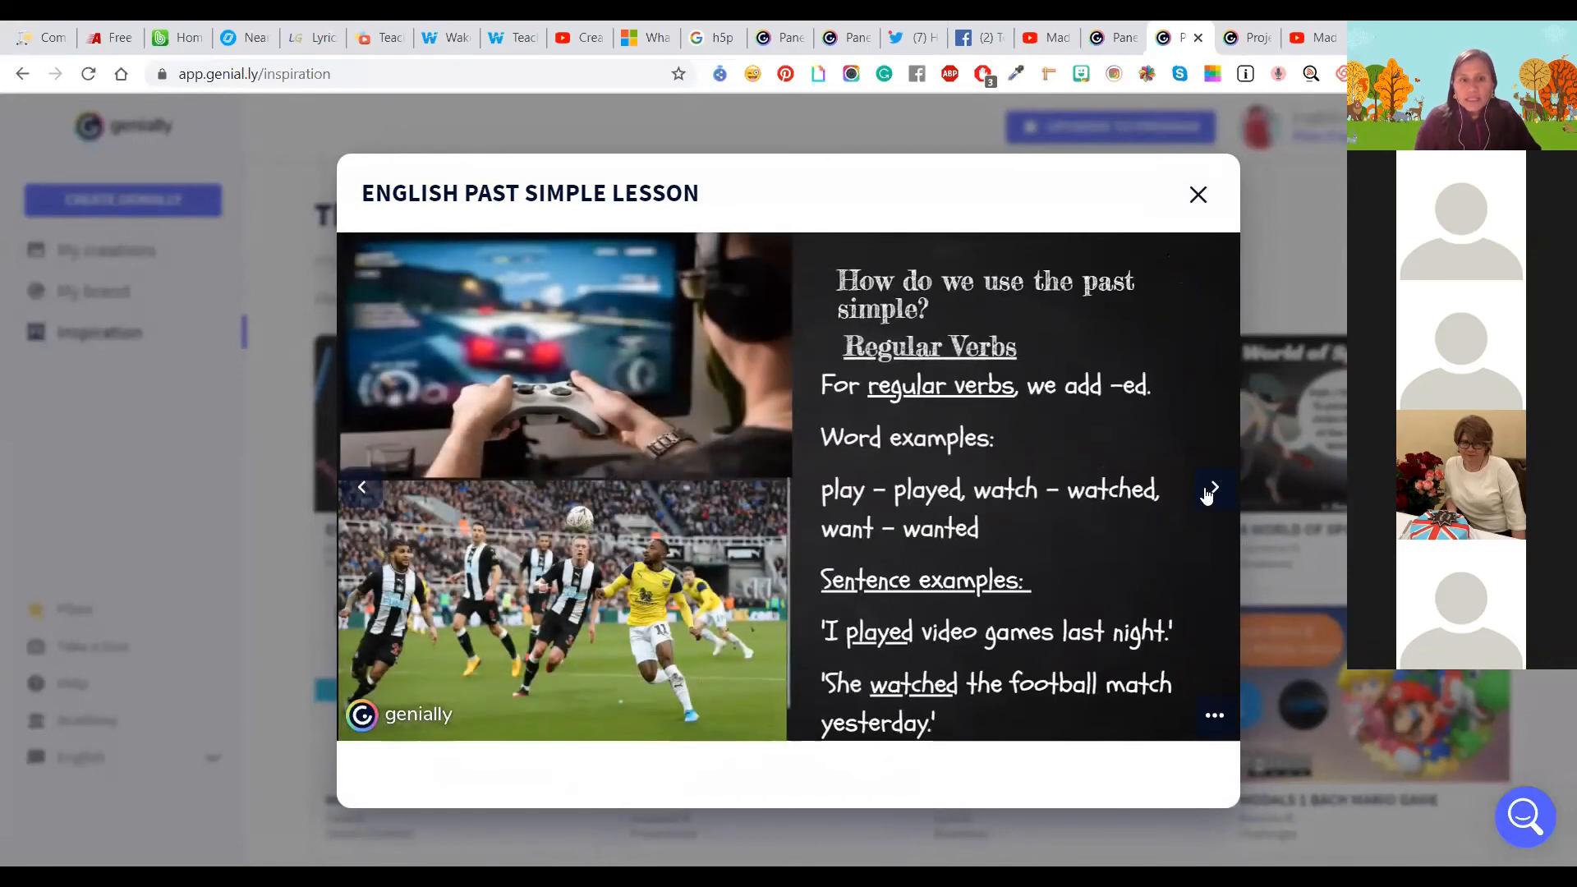
click(1212, 489)
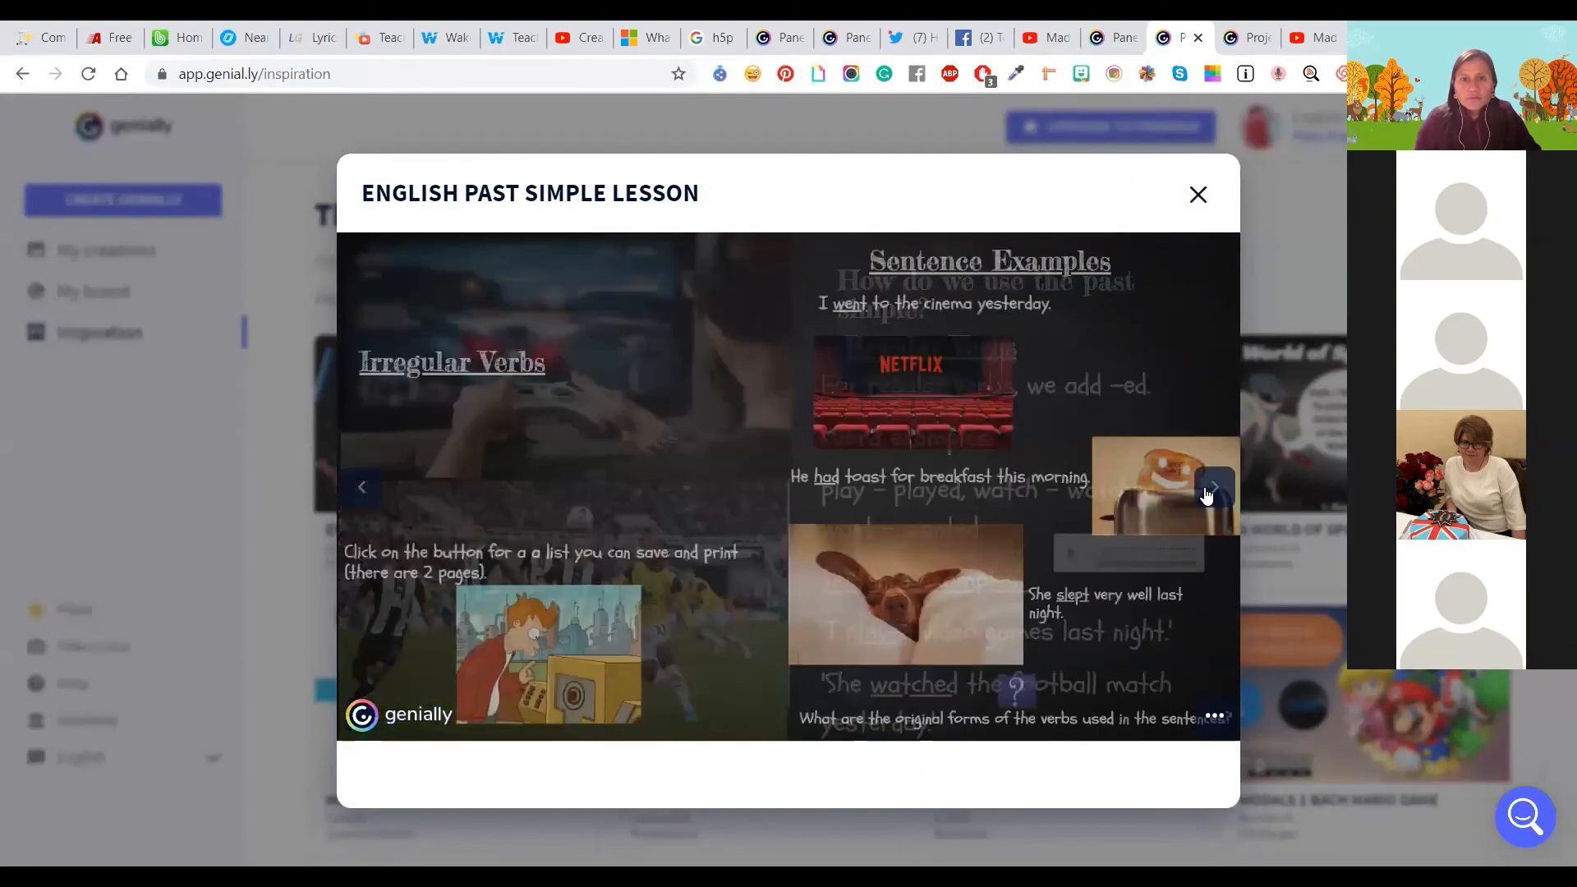